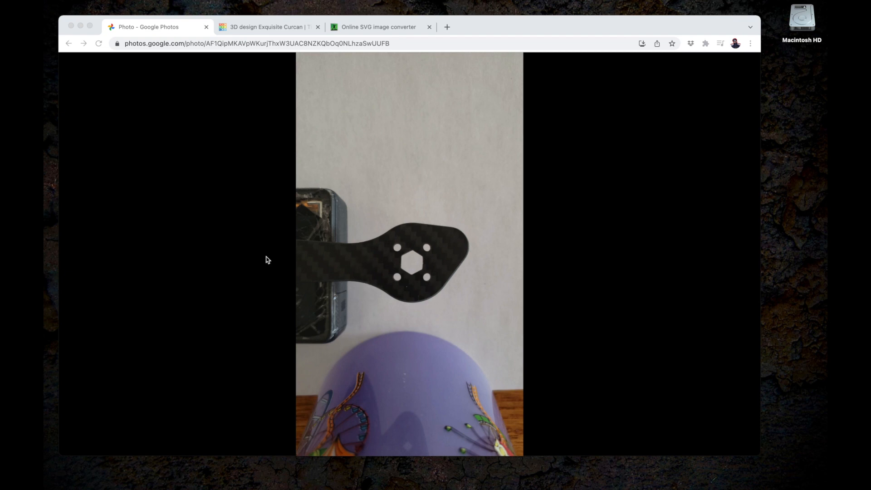
left_click(231, 260)
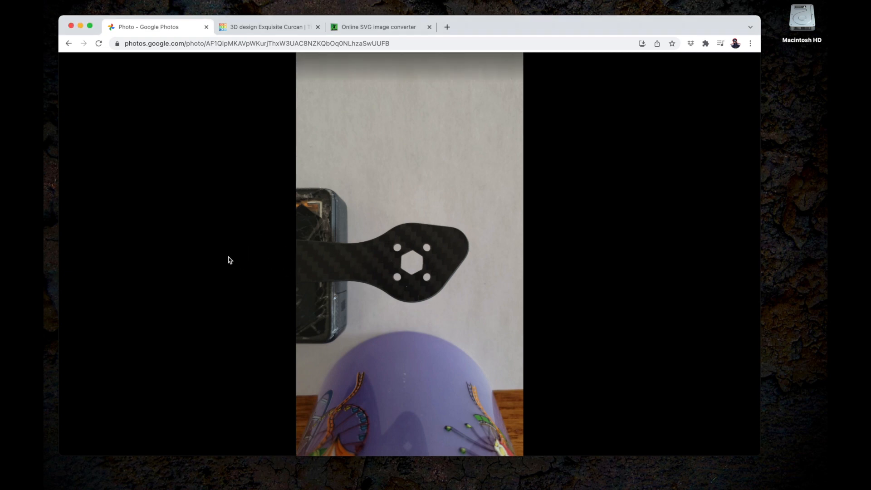
left_click(85, 254)
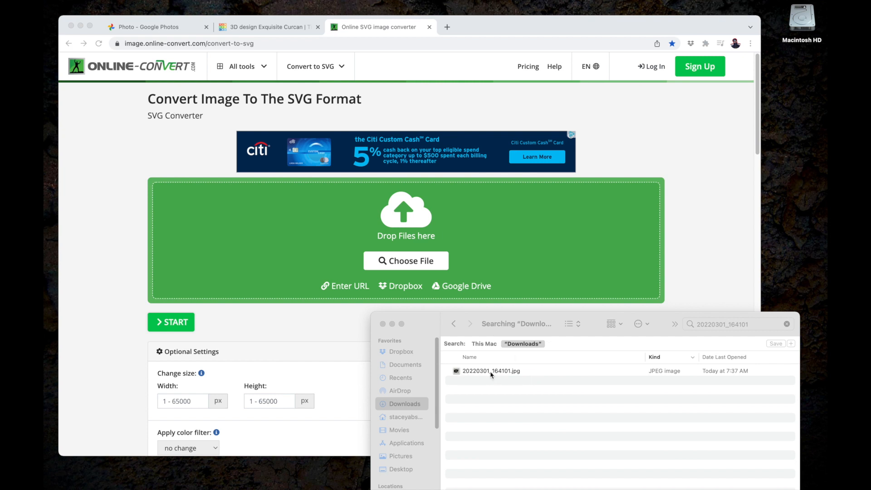
Upload 20220301_164101.jpg from Downloads to the SVG converter and start the conversion with its default optional settings.
left_click_drag(491, 373, 412, 219)
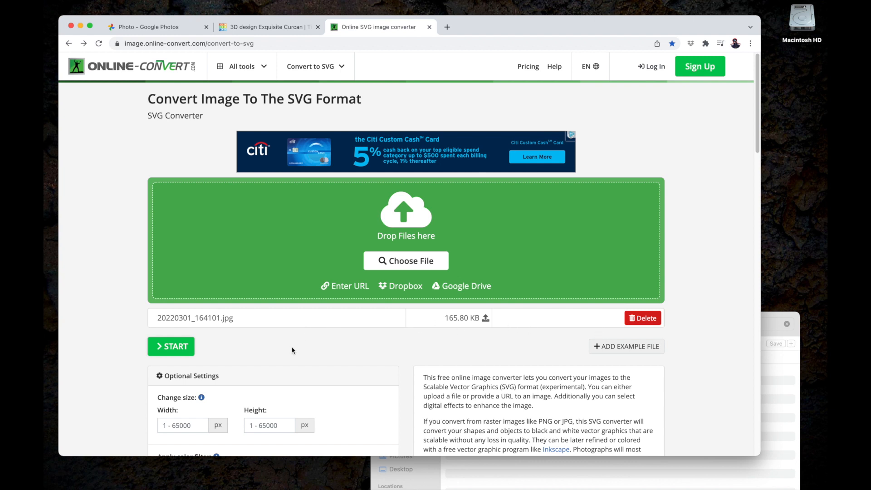
scroll(291, 350, "down", 5)
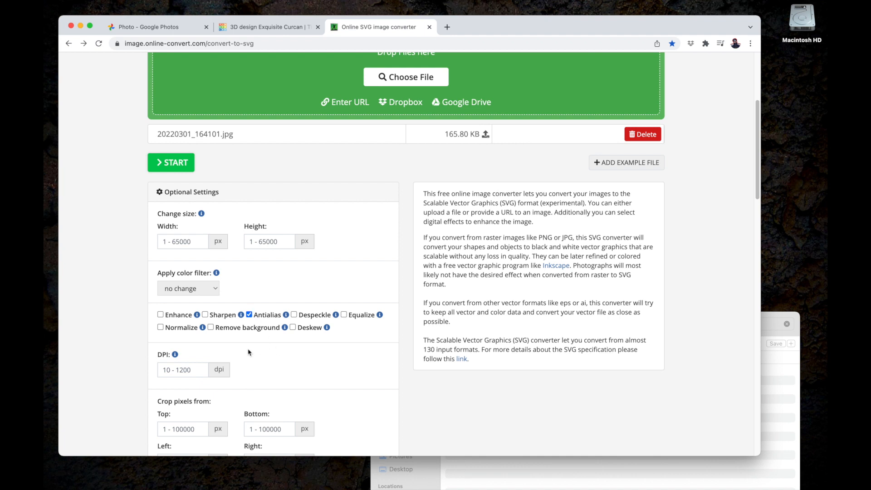
scroll(229, 375, "down", 5)
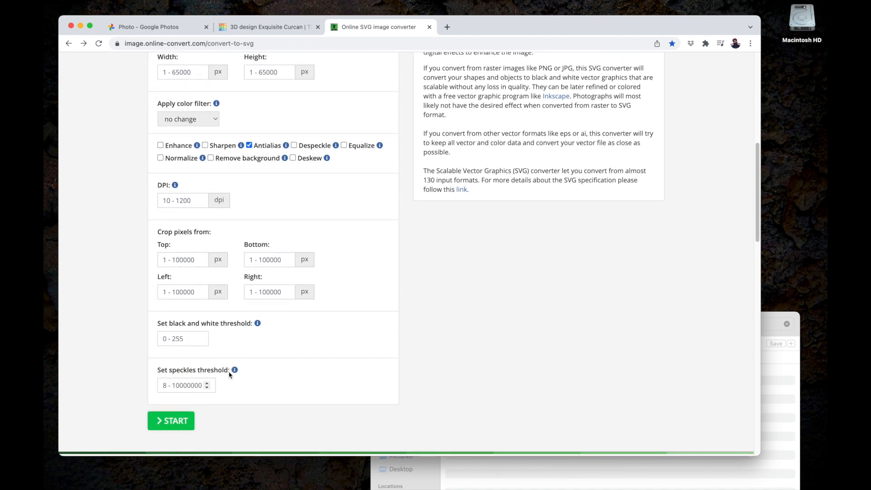
scroll(229, 375, "up", 4)
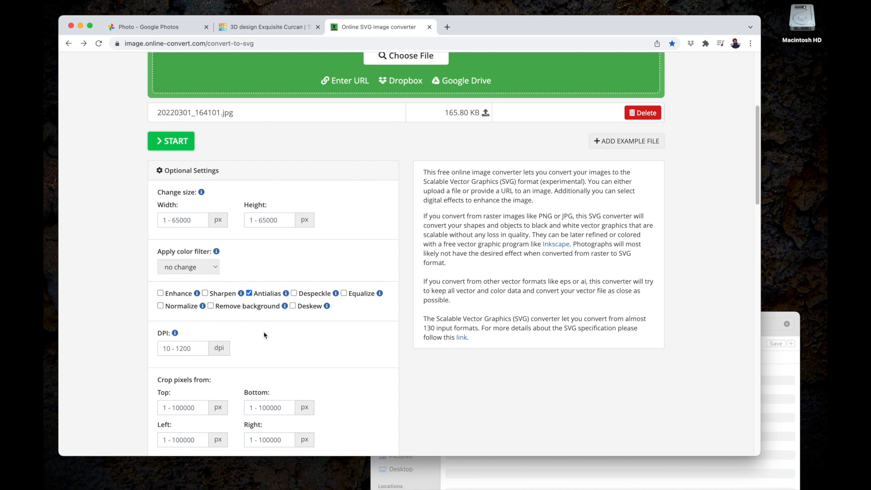
scroll(265, 270, "up", 3)
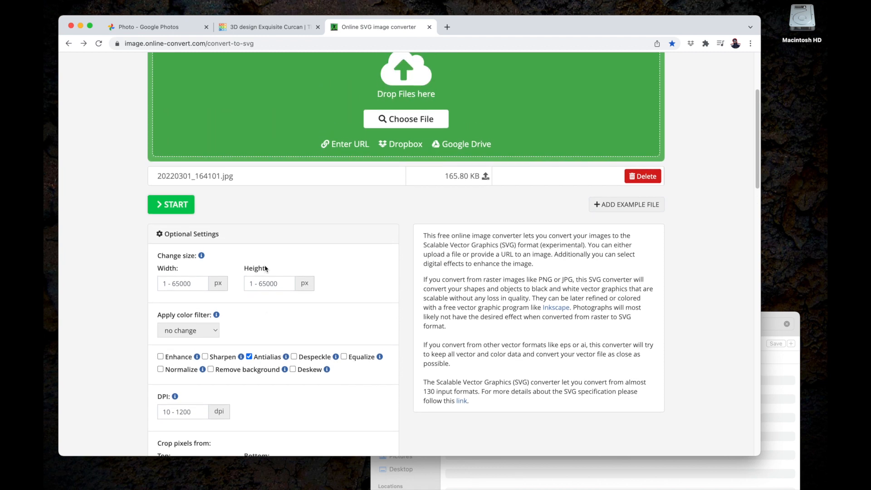
left_click(179, 208)
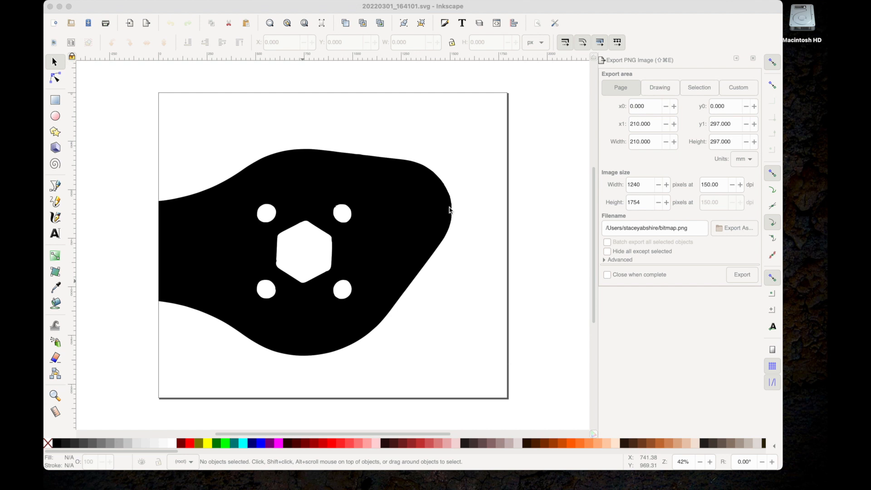
Draw a white-filled circle about 91 px in diameter in the empty area above the part's arm.
left_click(56, 120)
left_click(55, 117)
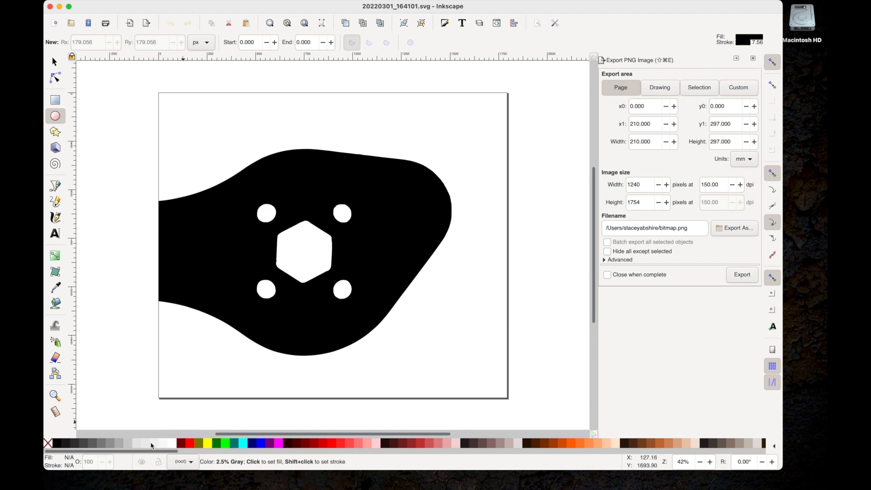
left_click(173, 446)
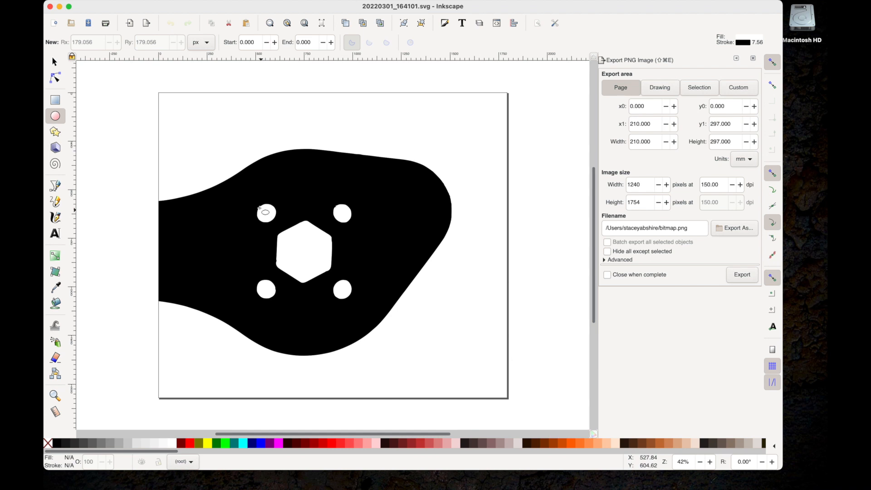
left_click(202, 143)
mouse_move(203, 142)
left_mouse_down()
mouse_move(222, 157)
mouse_move(209, 155)
left_mouse_up()
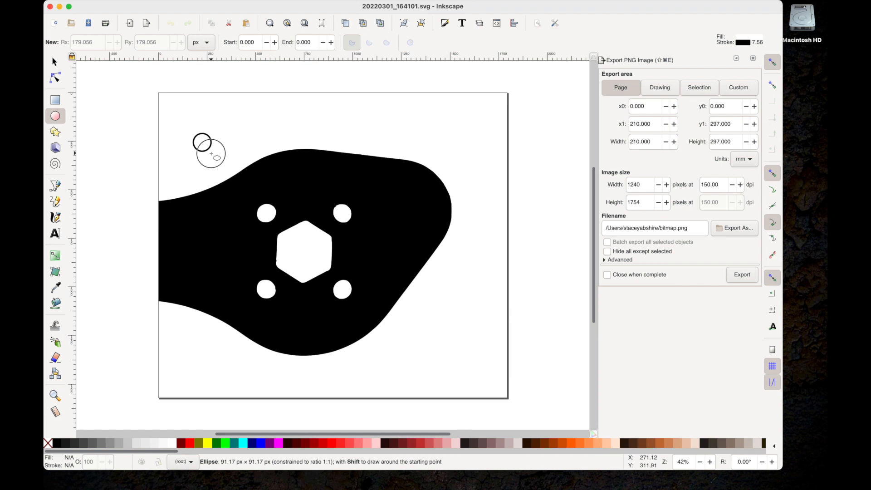
left_click_drag(211, 154, 205, 143, "ctrl")
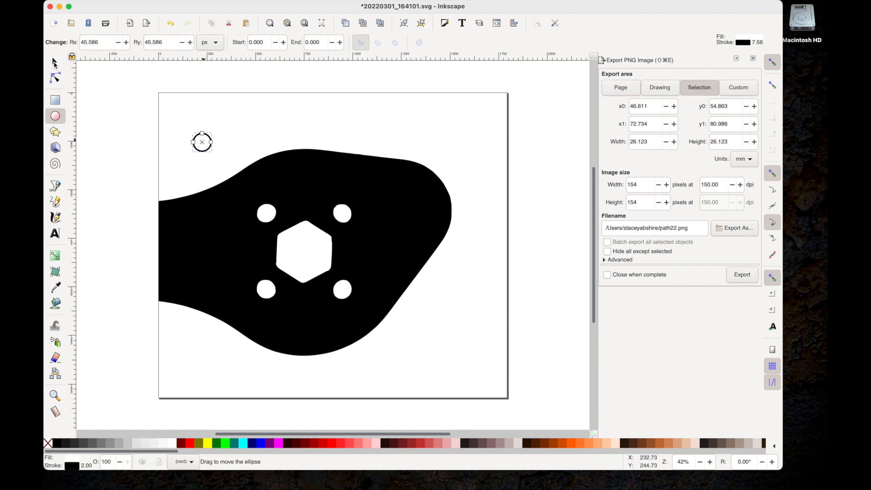
Move the circle onto the part's upper-left hole, enlarge it to about 111 px overall and centre it on the hole.
key("s")
left_click(55, 63)
left_click_drag(201, 145, 281, 234)
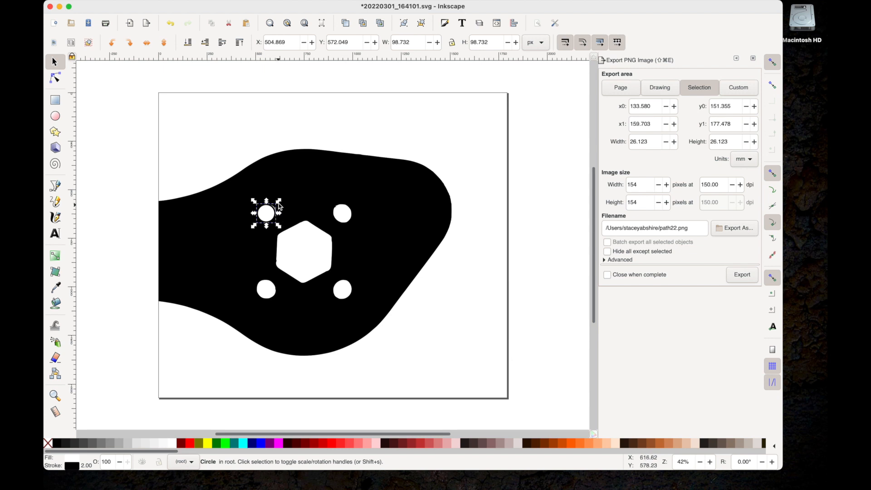
left_click_drag(278, 201, 281, 201)
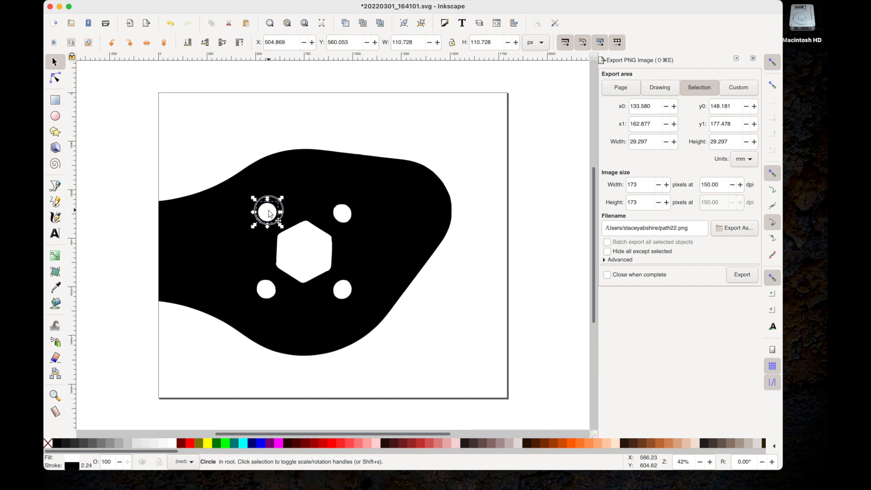
left_click_drag(270, 214, 269, 212)
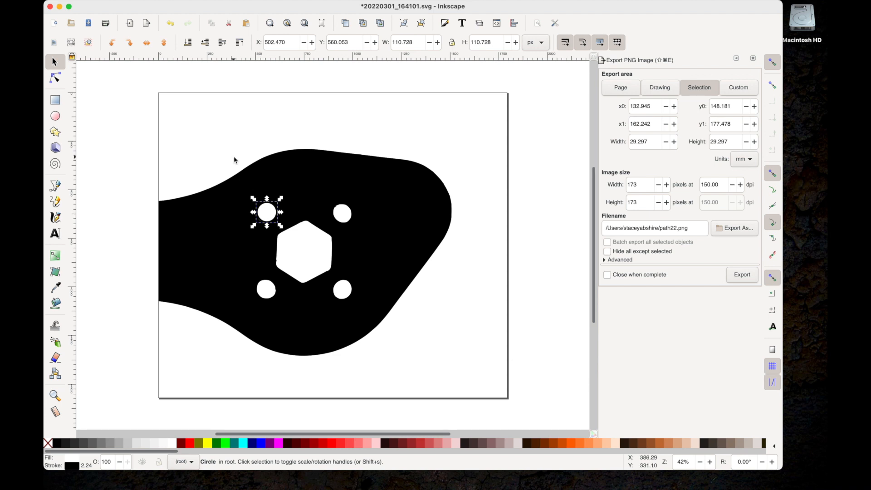
Duplicate the fitted circle by copying it and pasting the copy near the part's upper-left edge.
key("alt")
key("alt")
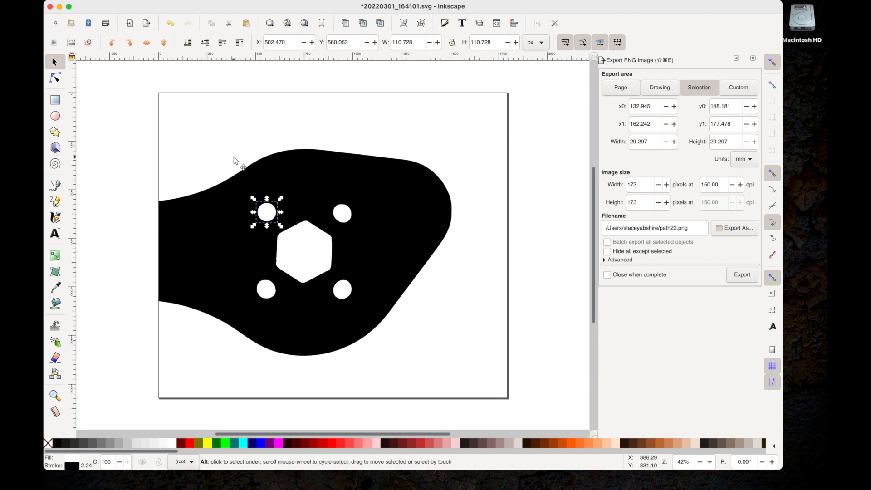
key("super+v")
left_click_drag(338, 215, 246, 175)
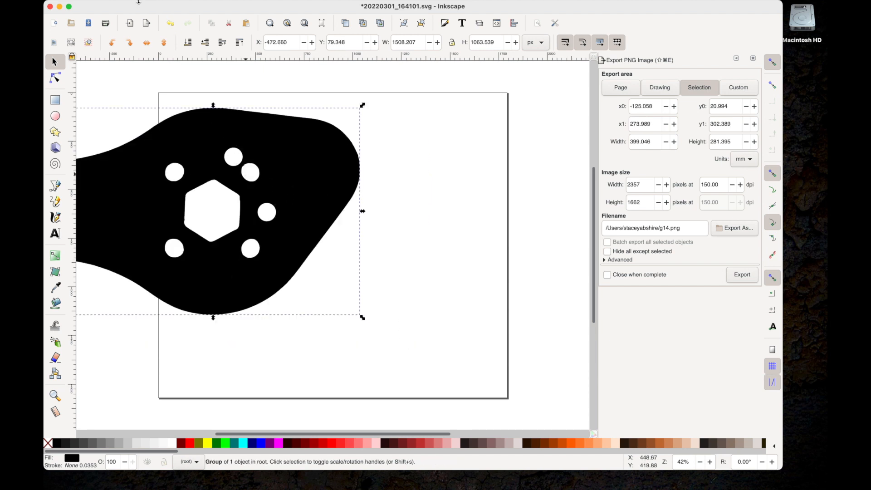
mouse_move(130, 2)
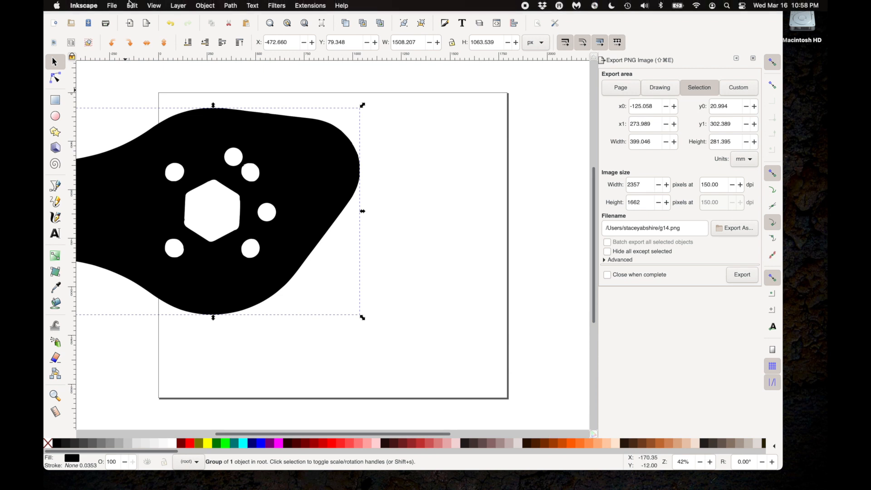
left_click(130, 3)
left_click(135, 21)
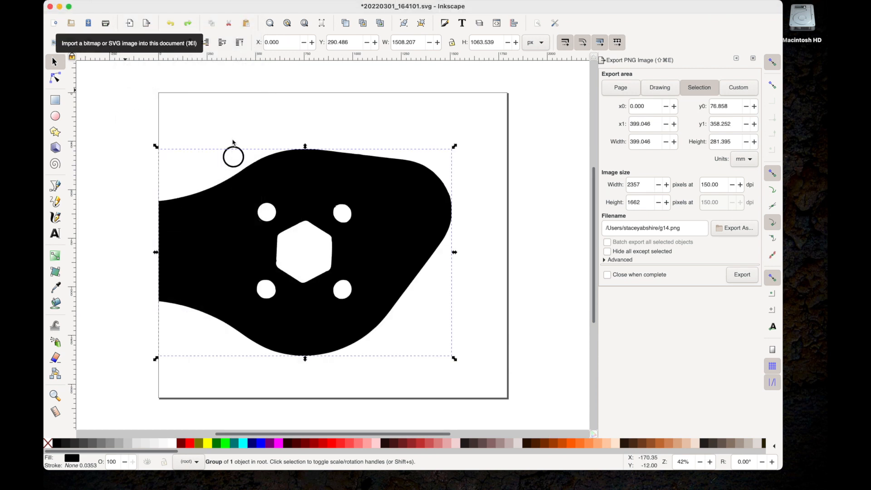
Move the pasted circle onto the part's upper-right hole and paste another copy of the circle beside it.
left_click(233, 155)
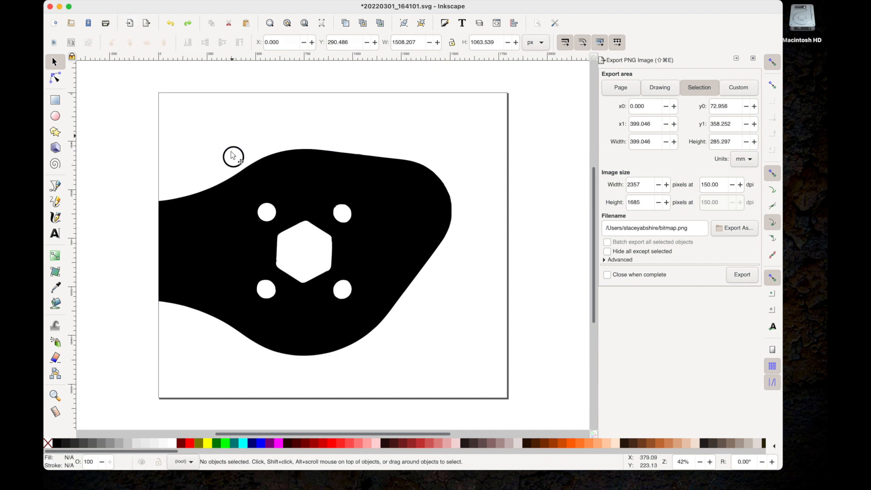
left_click(233, 157)
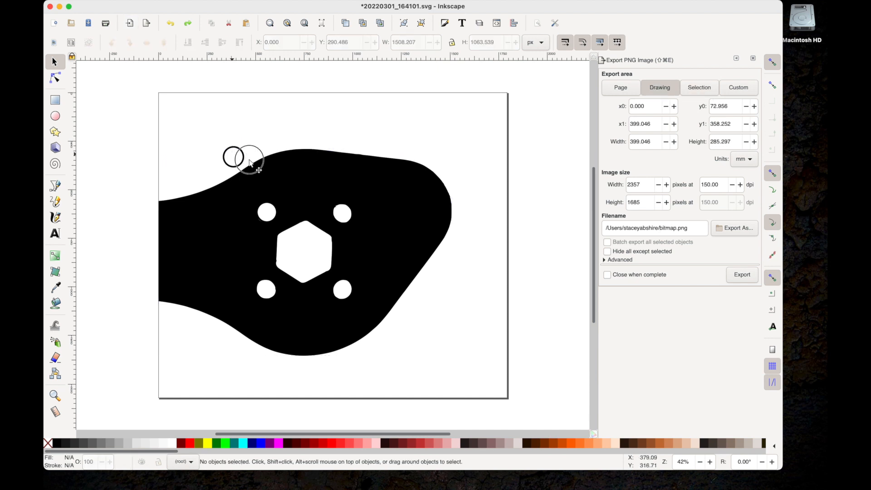
left_click(249, 160)
left_click_drag(308, 199, 357, 221)
key("ctrl+v")
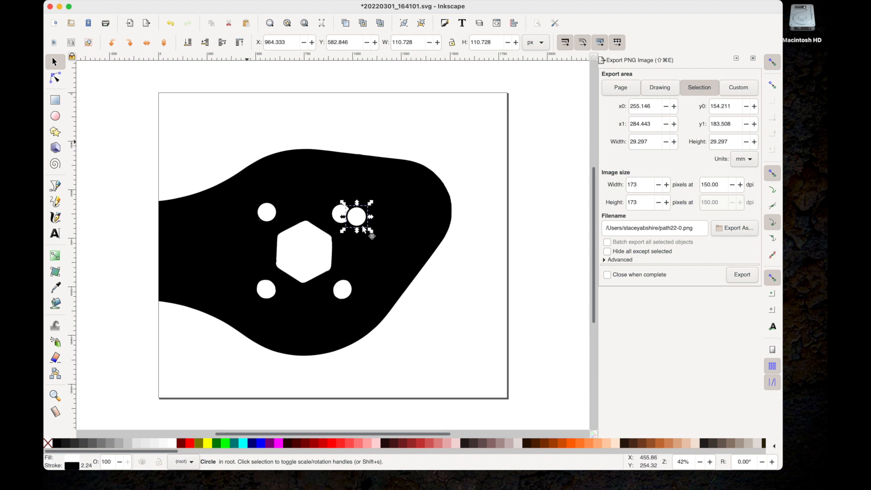
left_click_drag(361, 220, 345, 284)
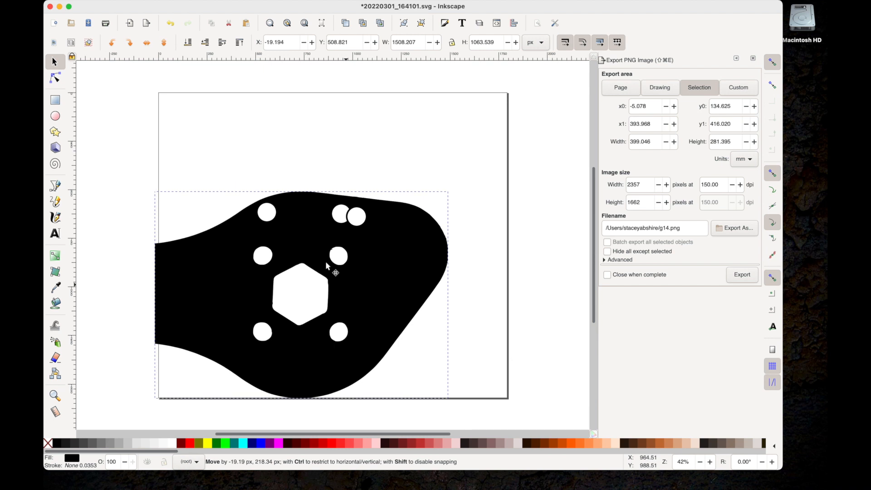
left_click(132, 6)
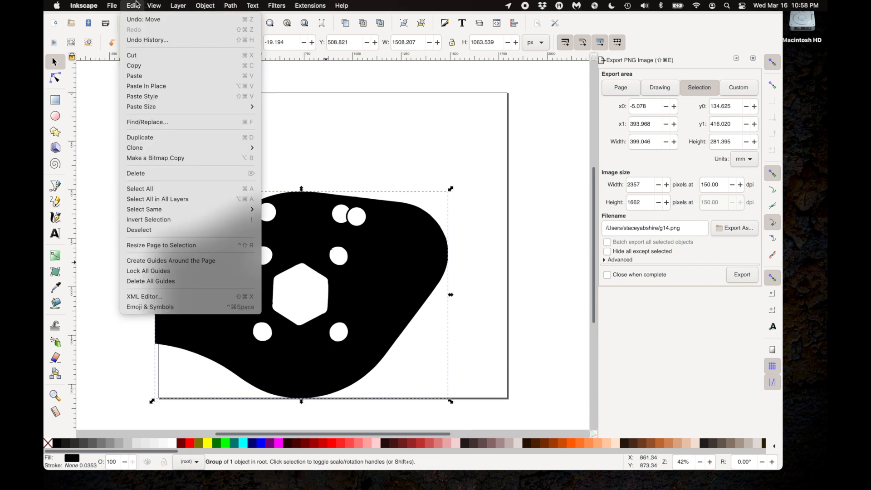
left_click(135, 20)
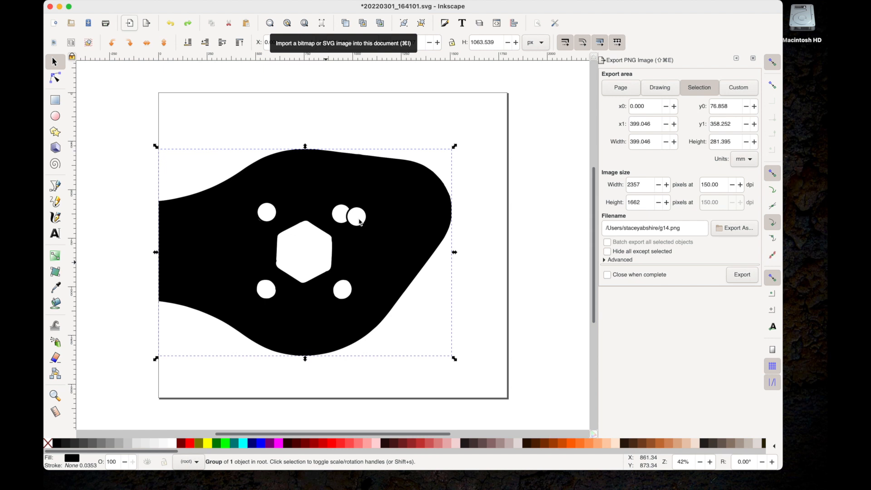
left_click(359, 222)
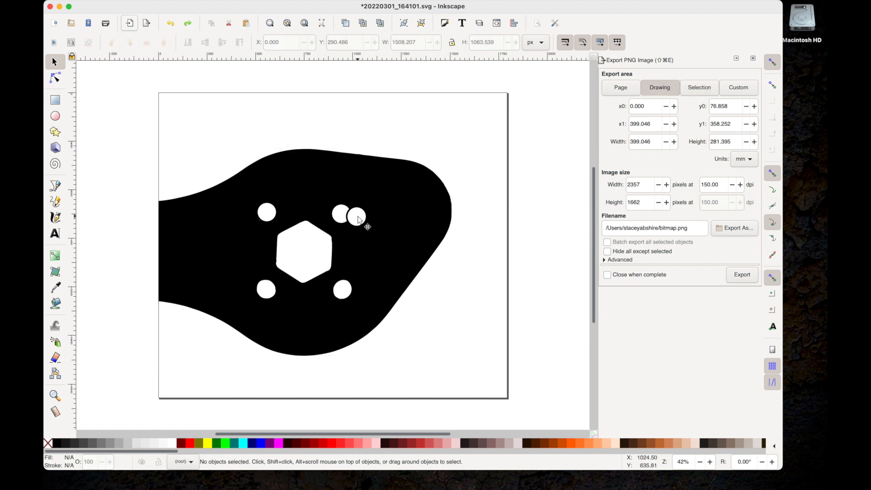
left_click(359, 220)
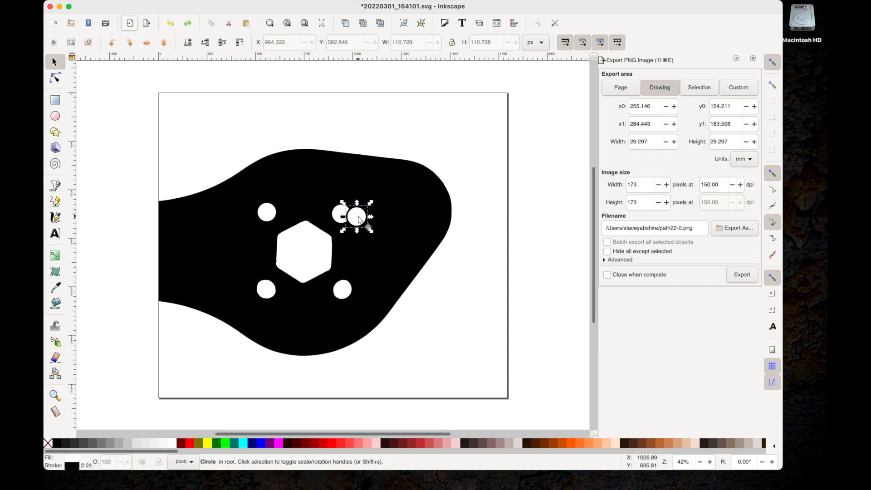
left_click_drag(358, 220, 342, 299)
left_click(132, 5)
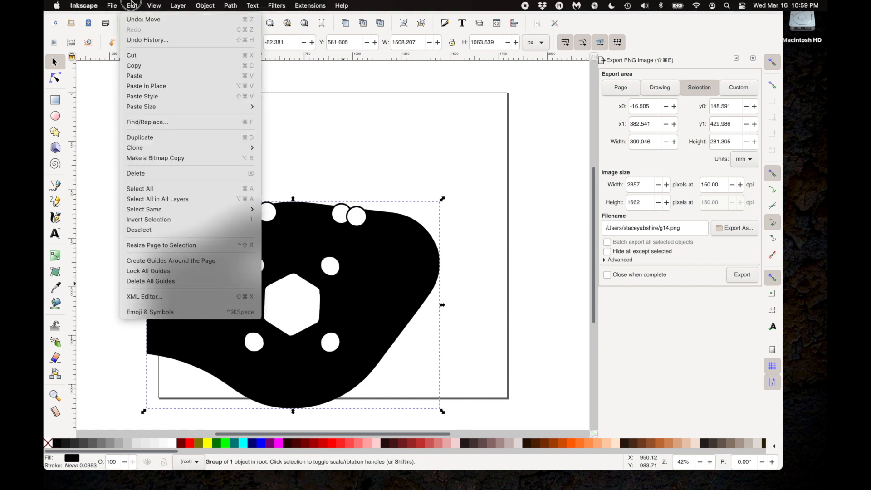
left_click(132, 19)
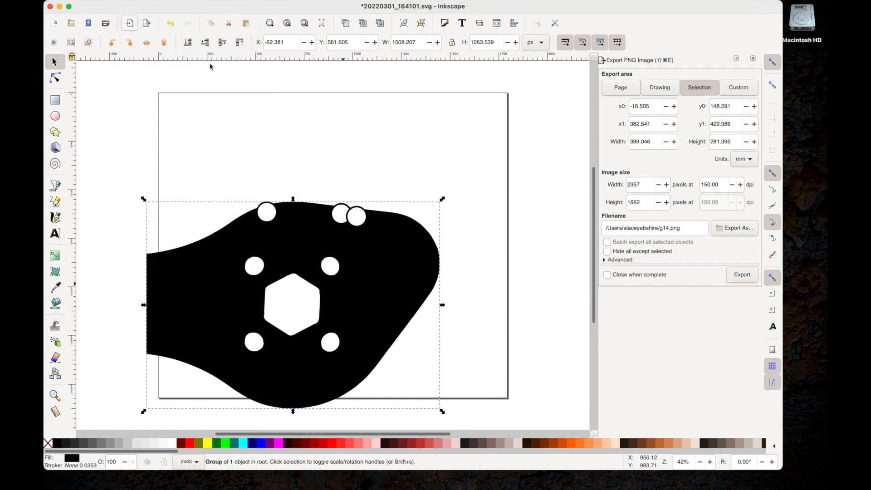
left_click(321, 128)
left_click(358, 214)
left_click_drag(358, 215, 341, 295)
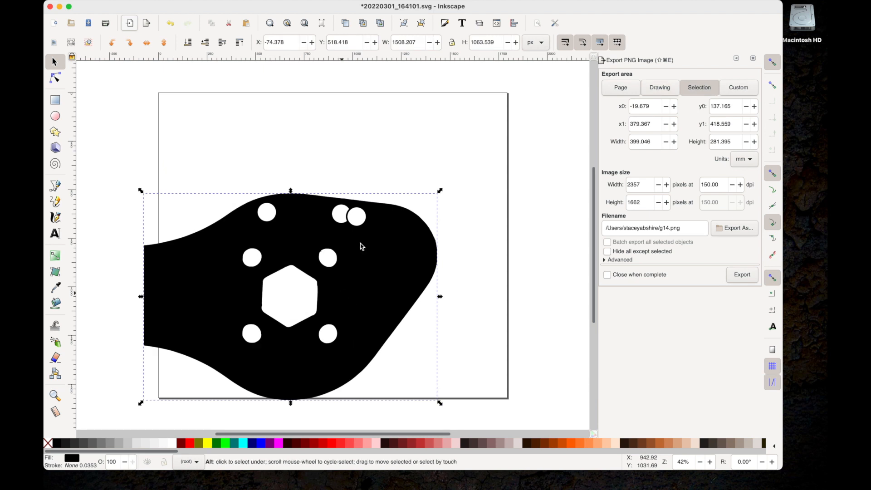
key("super+z")
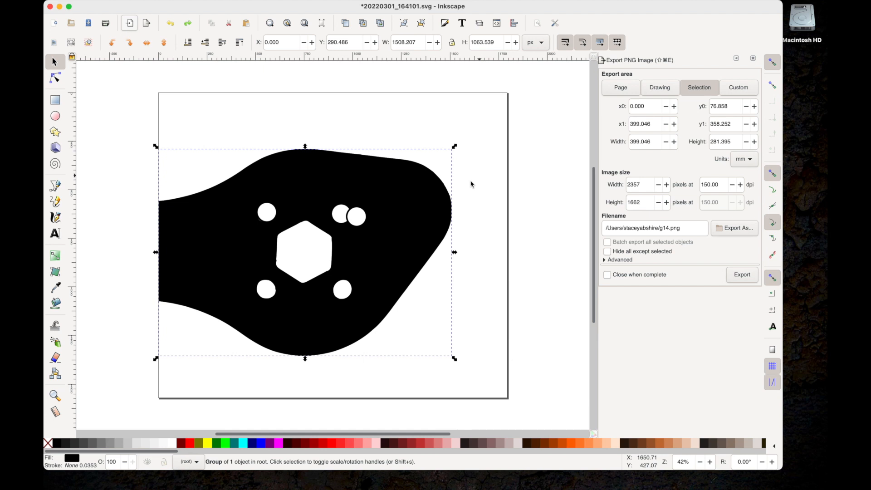
key("Escape")
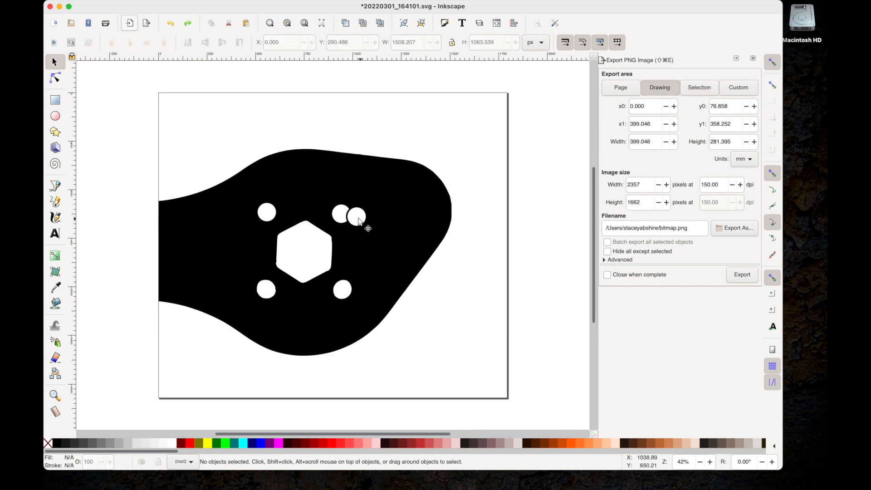
Move the pasted circle down from the upper-right hole and centre it on the part's lower-right hole.
left_click(358, 221)
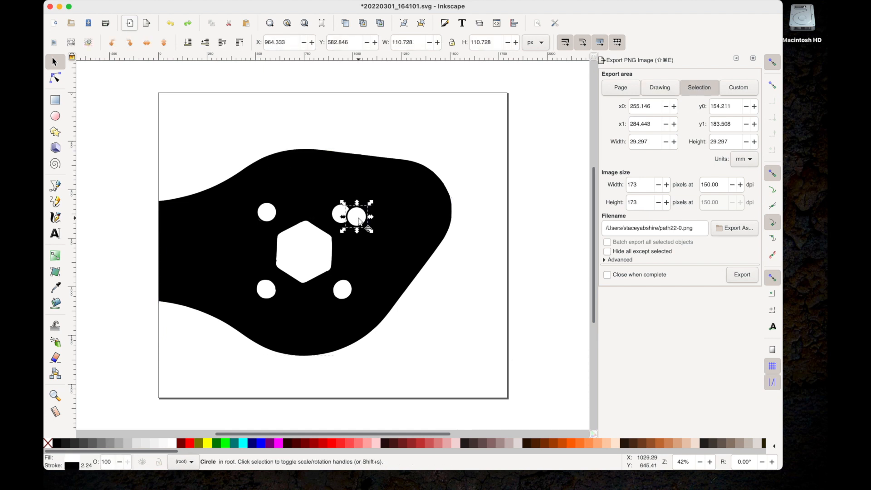
key("shift+Down")
key("shift+Down")
key("shift+Down")
key("shift+Down")
key("shift+Down")
key("shift+Down")
key("shift+Down")
key("shift+Down")
key("shift+Down")
key("shift+Down")
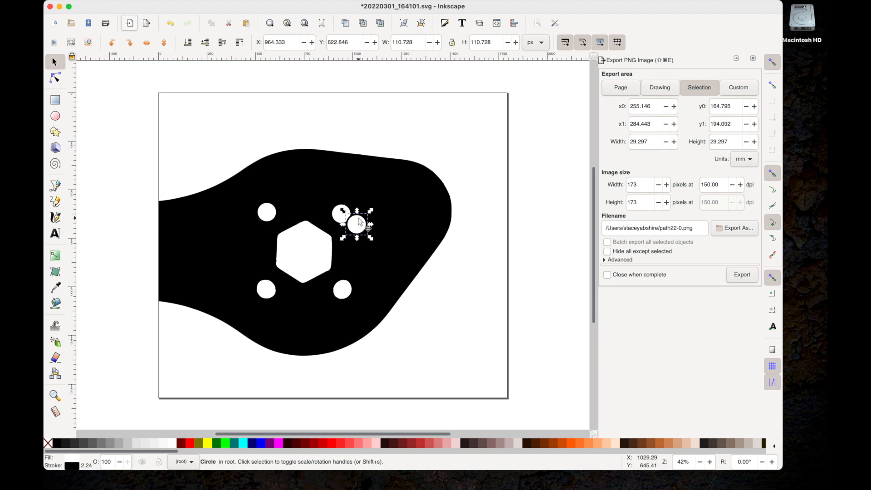
key("shift+Down")
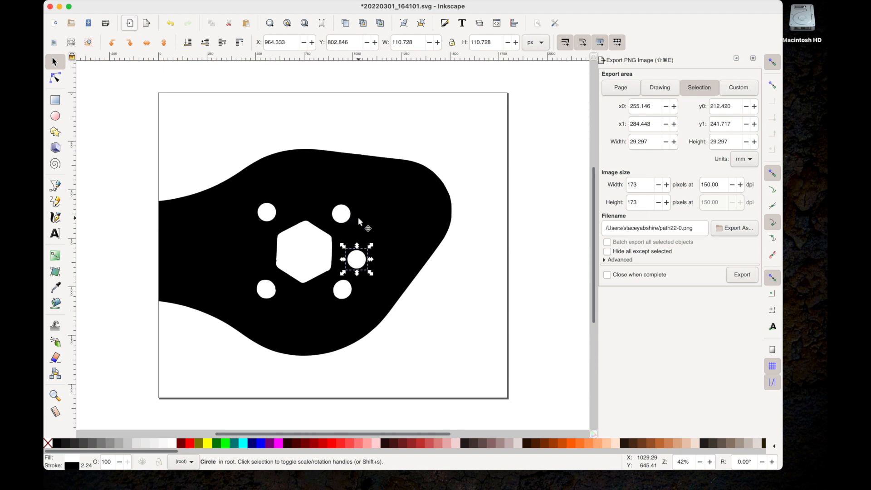
key("shift+Down")
key("shift+Down")
key("shift+Down")
key("shift+Down")
key("shift+Down")
key("shift+Down")
key("shift+Down")
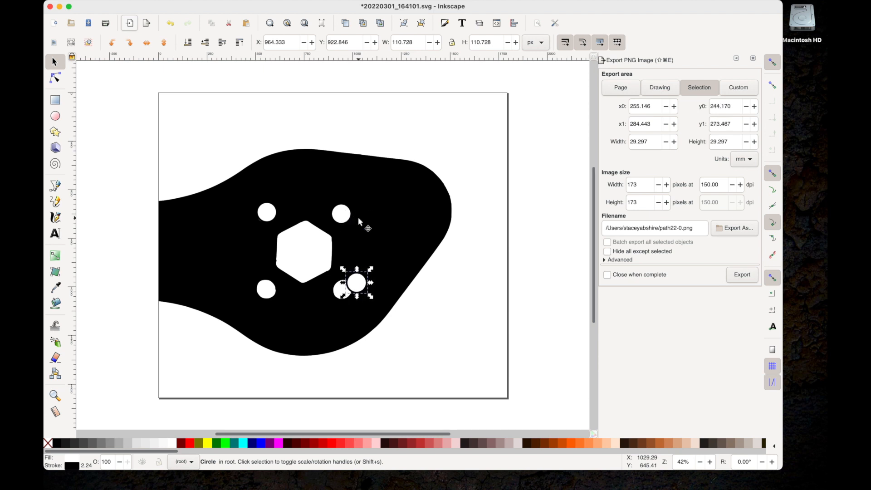
key("shift+Down")
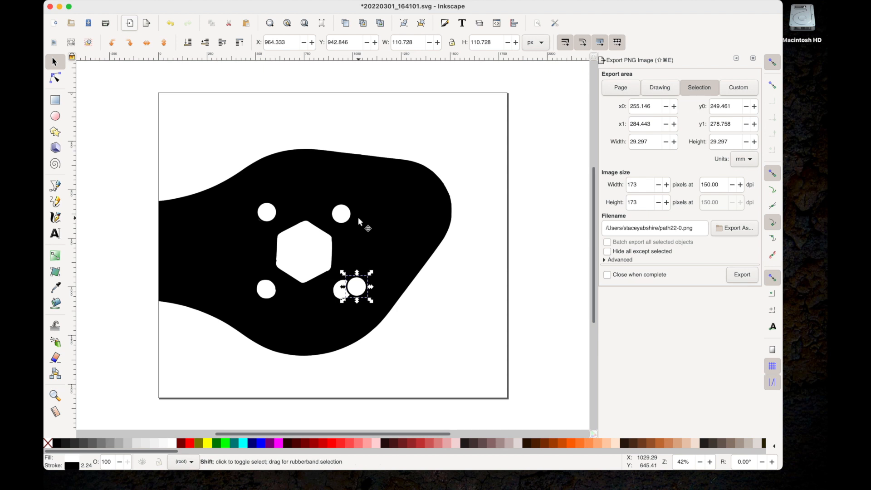
key("shift+Left")
key("shift+Left")
key("shift+Left")
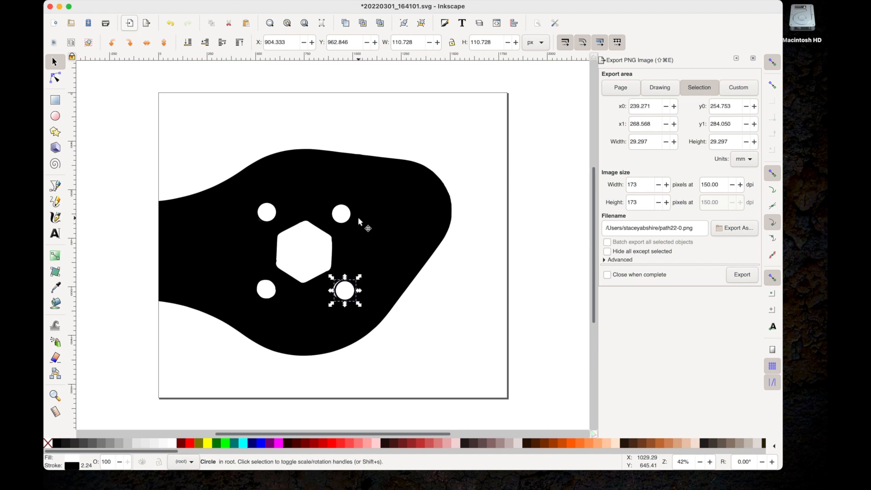
key("Left")
key("Left")
key("Left")
key("Left")
key("Left")
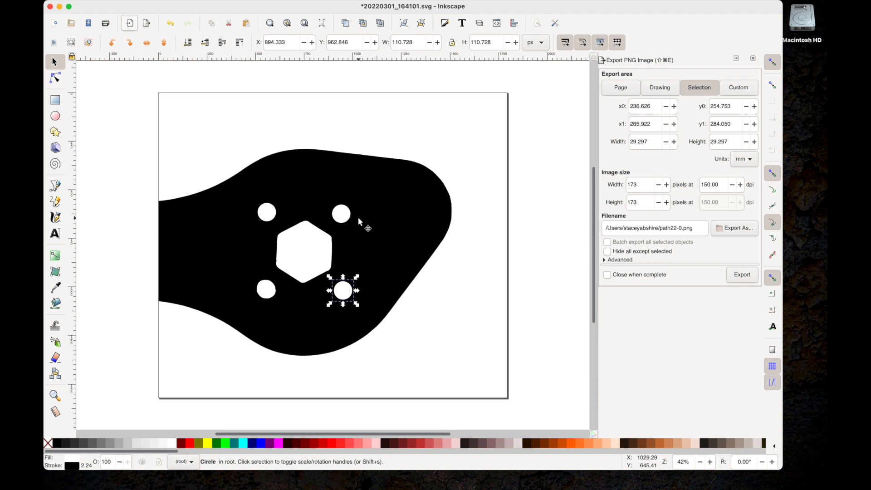
Paste another copy of the circle and move it across the part to overlap the lower-left hole.
key("ctrl+v")
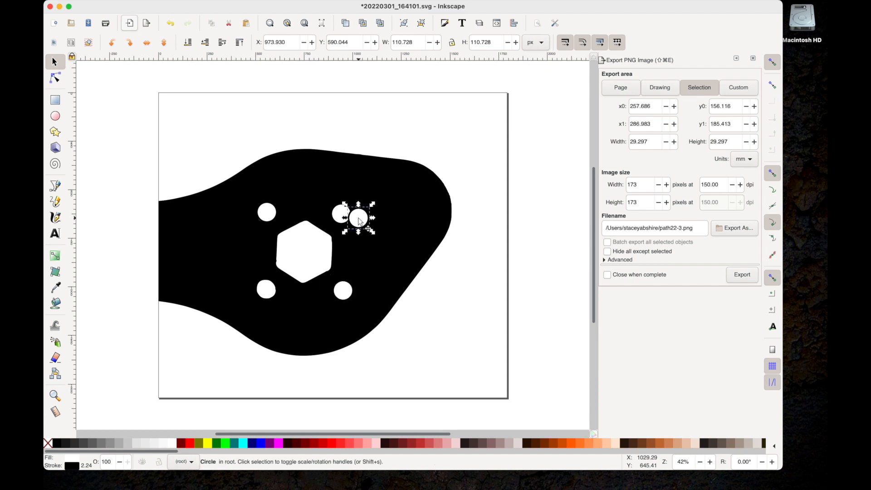
key("shift+Left")
key("shift+Left")
key("shift+Left")
key("shift+Left")
key("shift+Left")
key("shift+Left")
key("shift+Left")
key("shift+Left")
key("shift+Left")
key("shift+Left")
key("shift+Left")
key("shift+Left")
key("shift+Left")
key("shift+Left")
key("shift+Left")
key("shift+Left")
key("shift+Left")
key("shift+Left")
key("shift+Left")
key("shift+Left")
key("shift+Left")
key("shift+Left")
key("shift+Down")
key("shift+Down")
key("shift+Down")
key("shift+Down")
key("shift+Down")
key("shift+Down")
key("shift+Down")
key("shift+Down")
key("shift+Down")
key("shift+Down")
key("shift+Down")
key("shift+Down")
key("shift+Down")
key("shift+Down")
key("shift+Down")
key("shift+Down")
key("shift+Down")
key("shift+Down")
key("shift+Down")
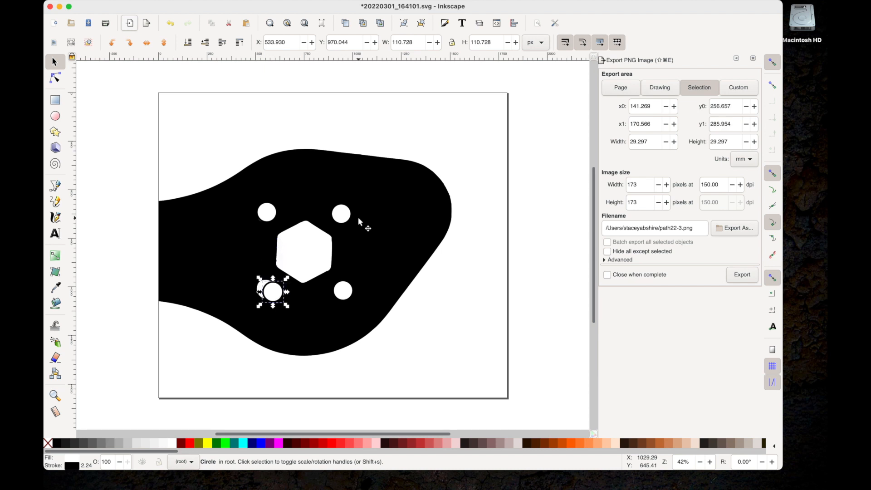
Nudge the copied circle until it is centred on the lower-left hole and deselect it.
key("shift+Up")
key("Down")
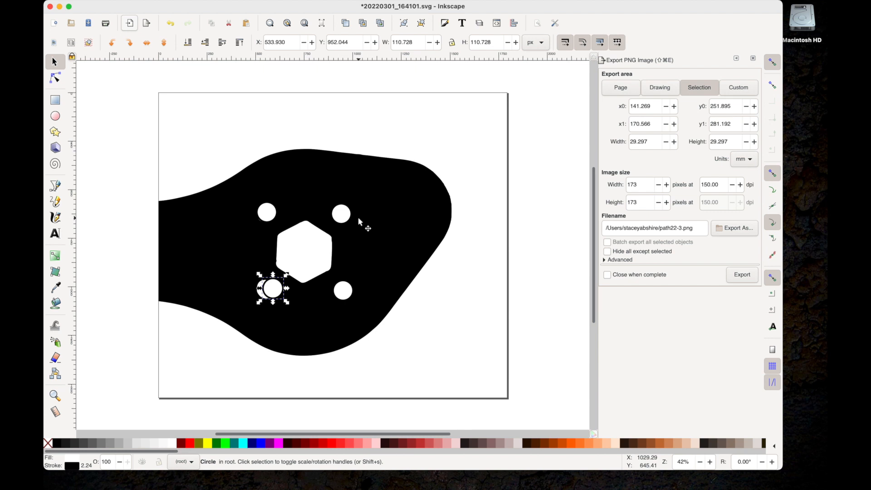
key("shift+Left")
key("Left")
key("Down")
key("Down")
key("Down")
key("Left")
key("Left")
key("Left")
key("Left")
key("Left")
key("Left")
key("Left")
key("Left")
key("Left")
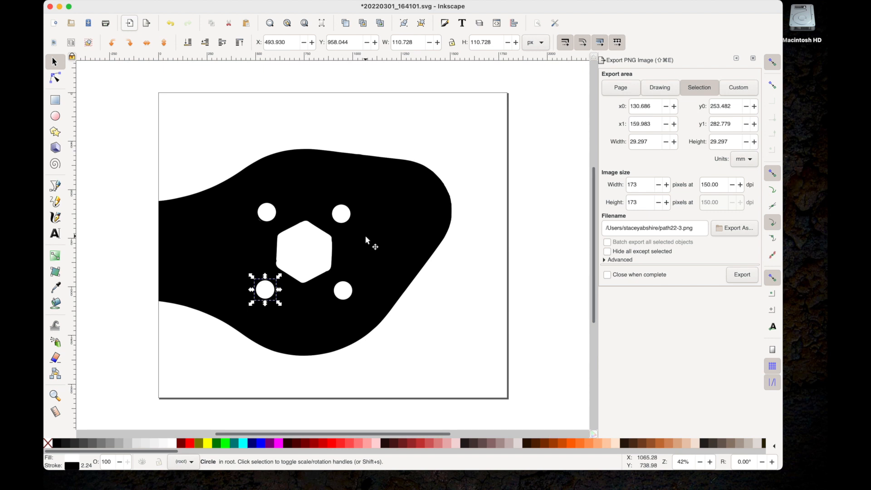
left_click(207, 181)
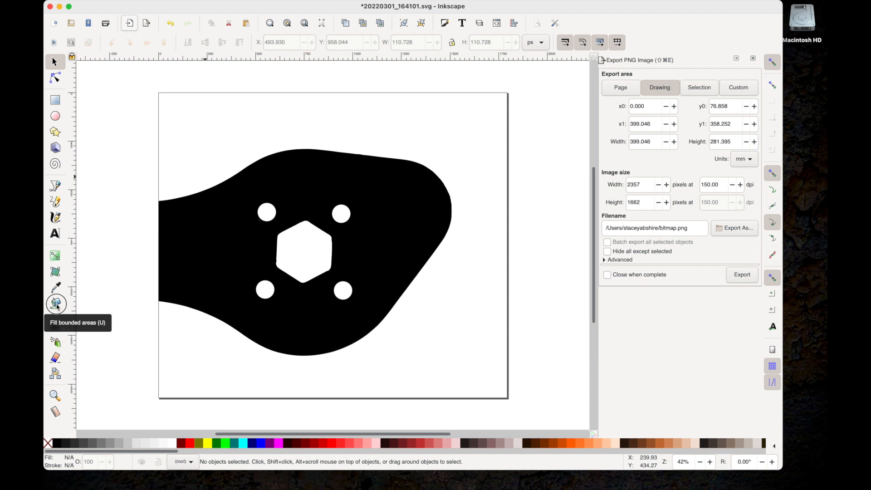
Fill the hexagonal opening in the middle of the part with black using the bounded-area fill tool.
left_click(56, 304)
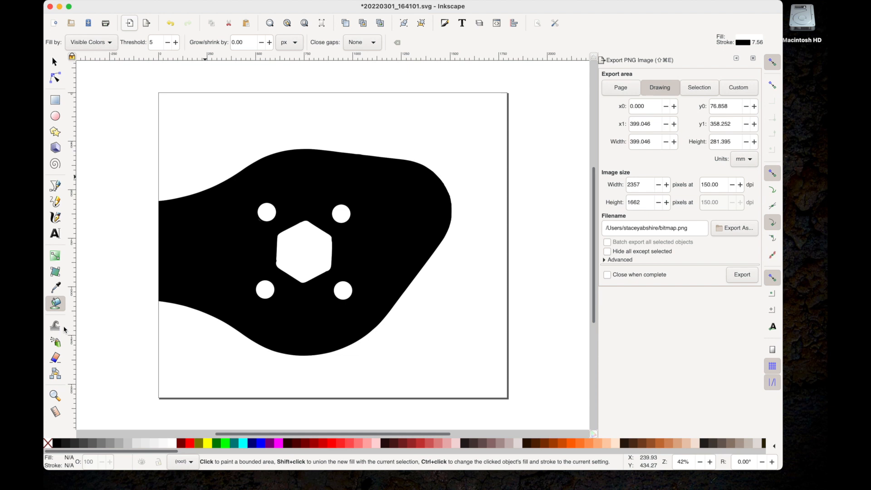
left_click(57, 447)
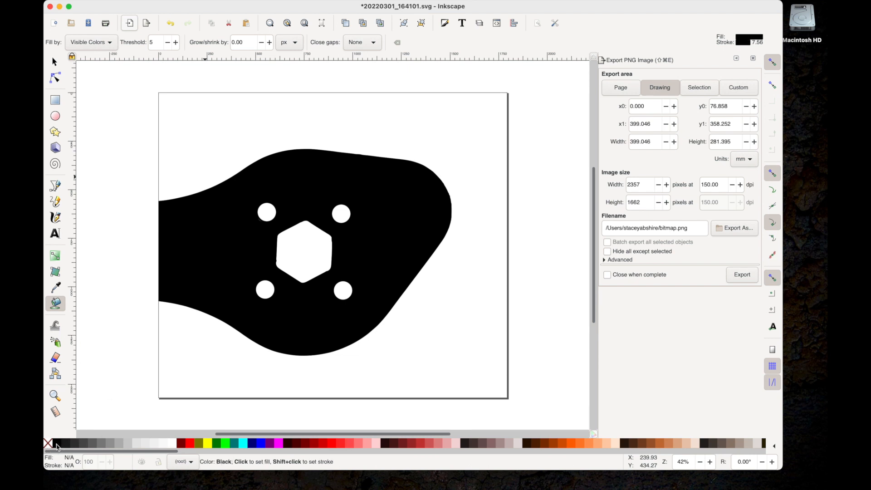
left_click(298, 250)
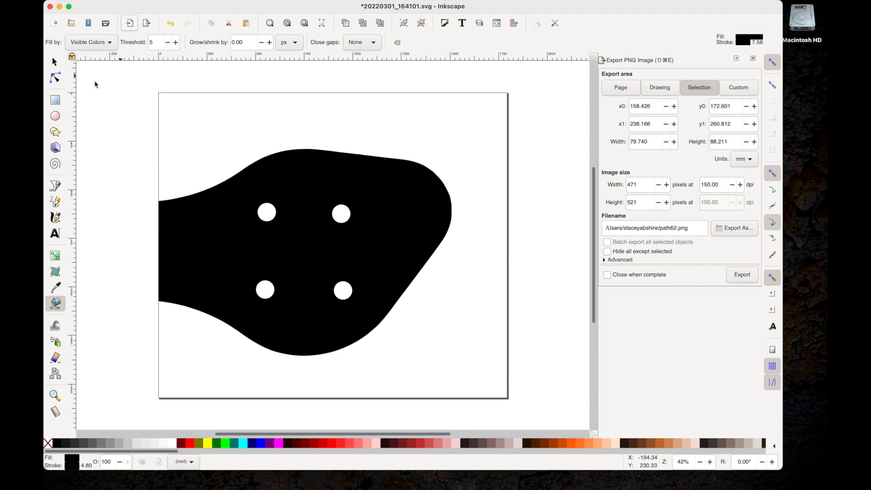
Select the whole part with its circles and hexagon fill and export the selection to Downloads as moxy-1.png.
left_click(56, 62)
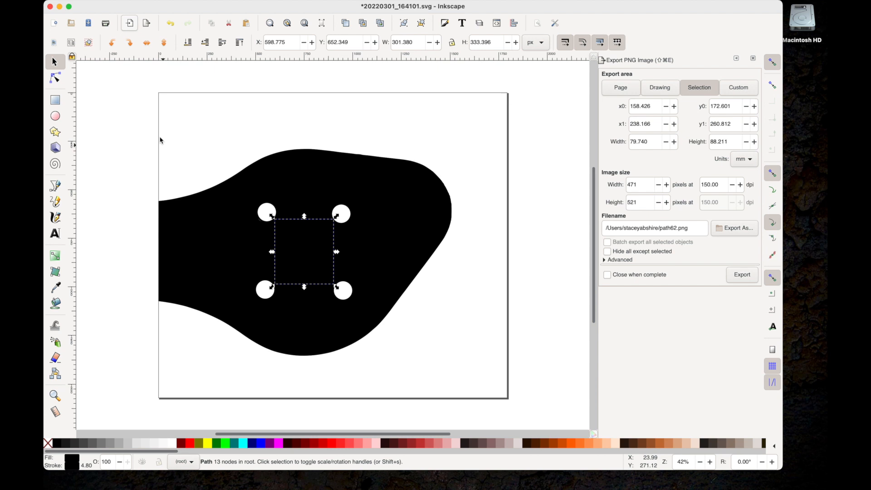
left_click_drag(151, 133, 457, 363)
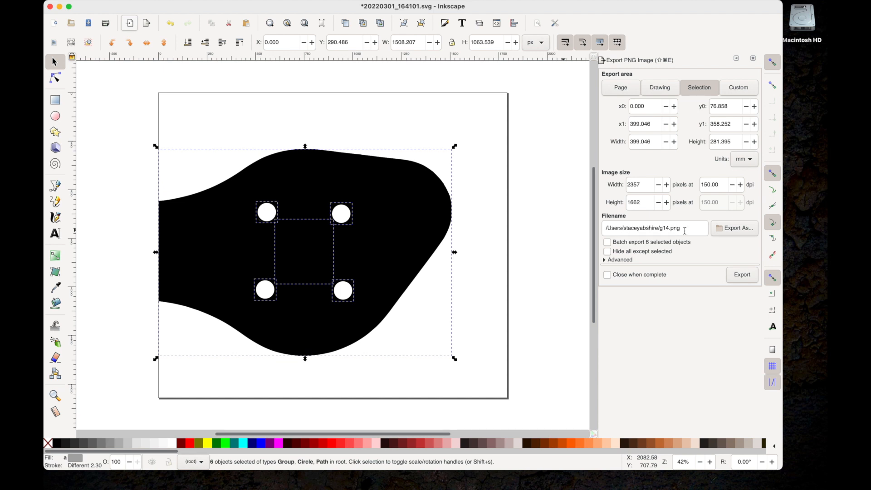
left_click(738, 229)
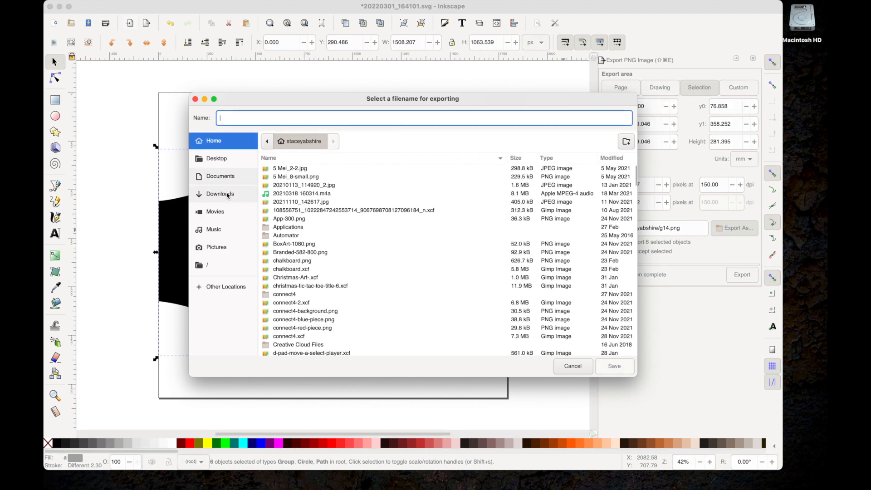
left_click(226, 194)
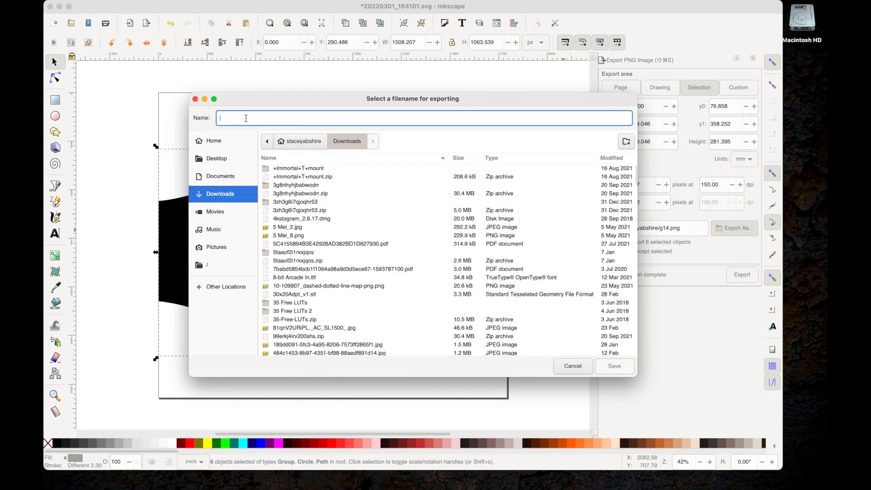
type("moxy-1.png")
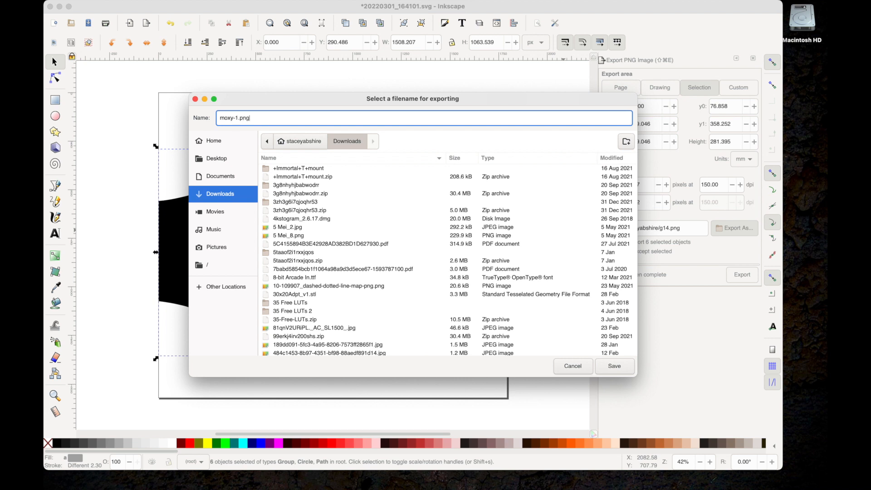
key("Return")
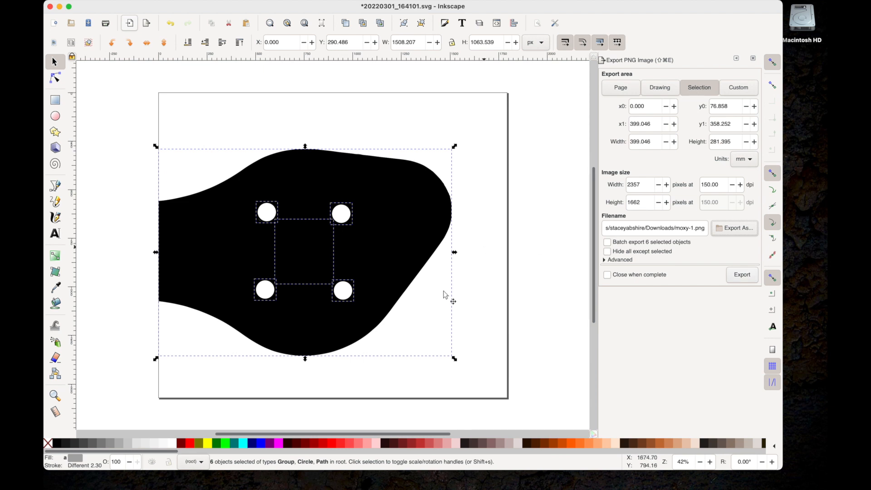
left_click(734, 277)
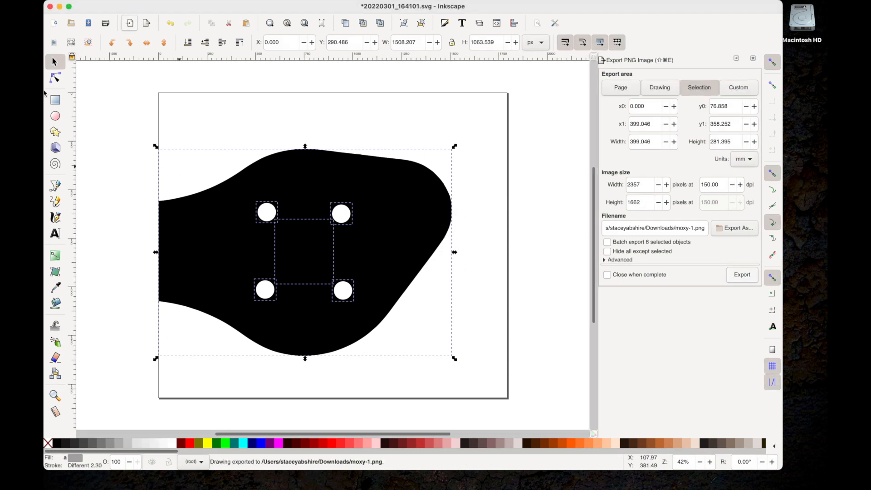
Switch to the Downloads folder in Finder, preview moxy-1.png to check the exported shape, and close the preview.
mouse_move(44, 68)
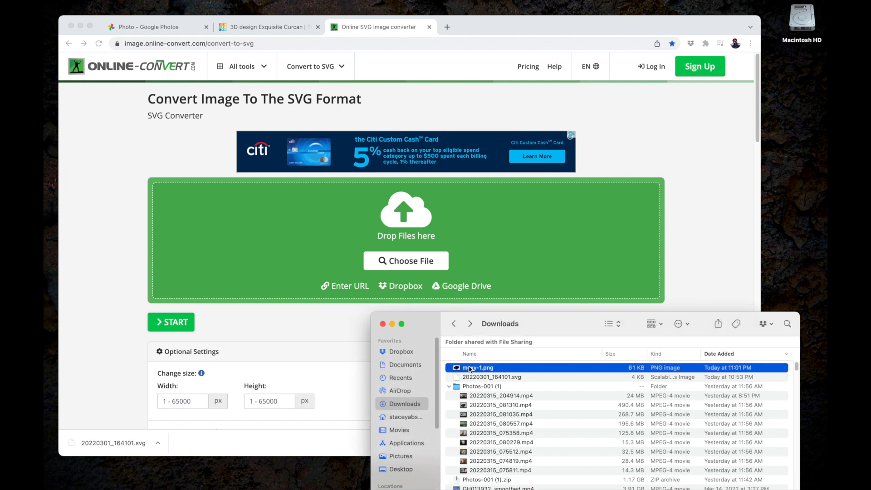
double_click(470, 369)
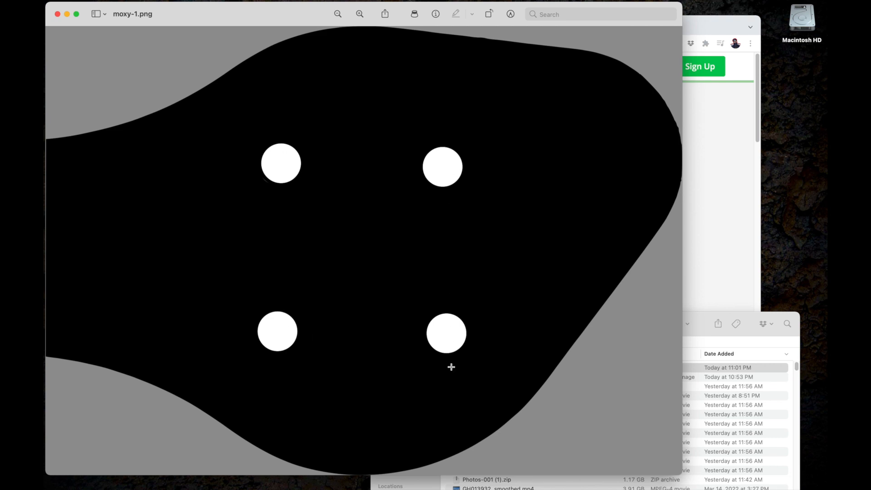
left_click(58, 15)
Upload moxy-1.png to the Online-Convert SVG converter and start the conversion.
left_click_drag(478, 369, 409, 221)
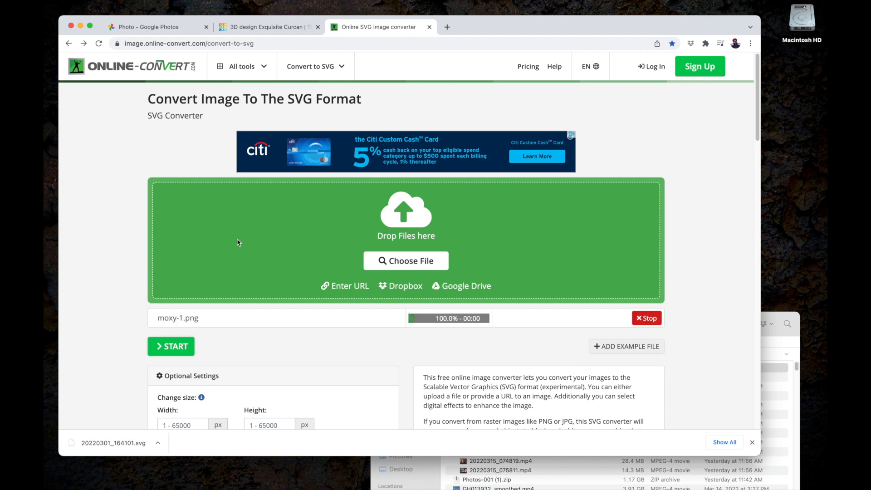
left_click(171, 348)
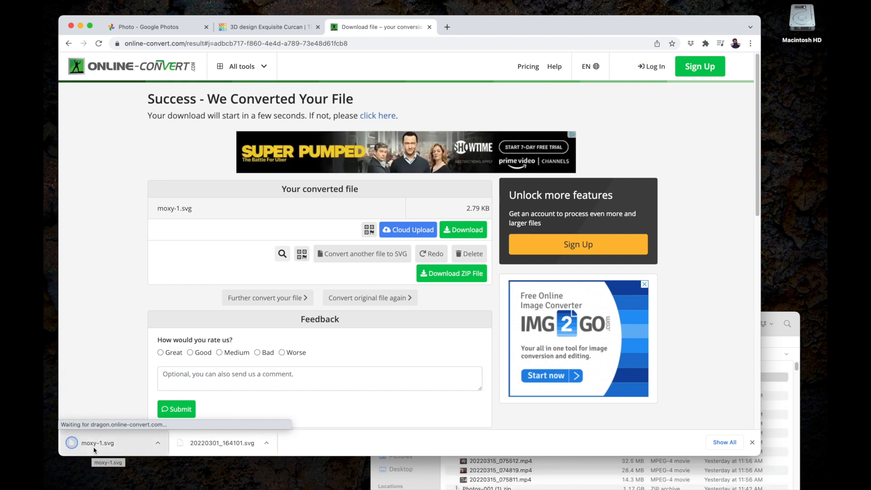
Open the downloaded moxy-1.svg in the browser and examine its outline and screw holes across the whole drawing.
left_click(100, 444)
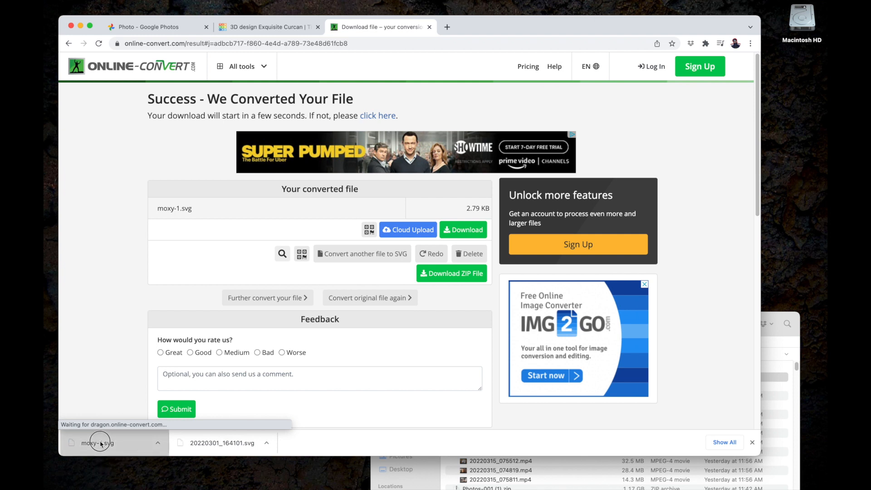
scroll(340, 354, "right", 10)
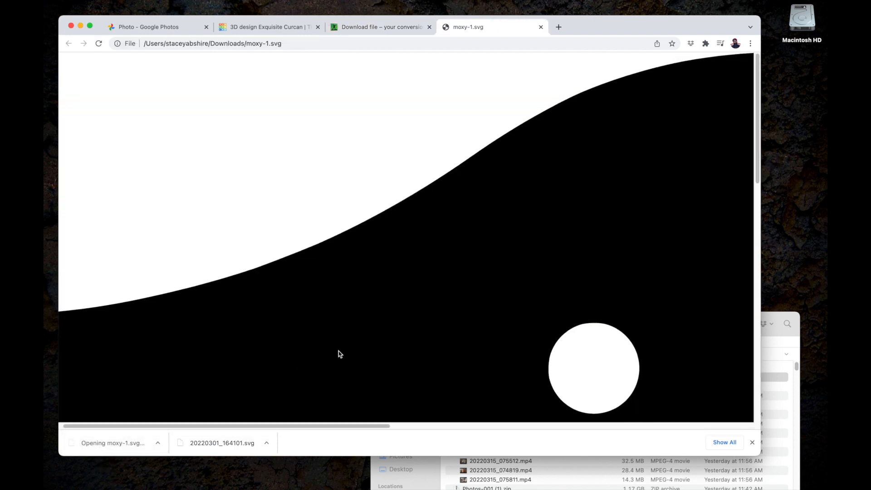
scroll(339, 354, "left", 5)
scroll(340, 354, "down", 10)
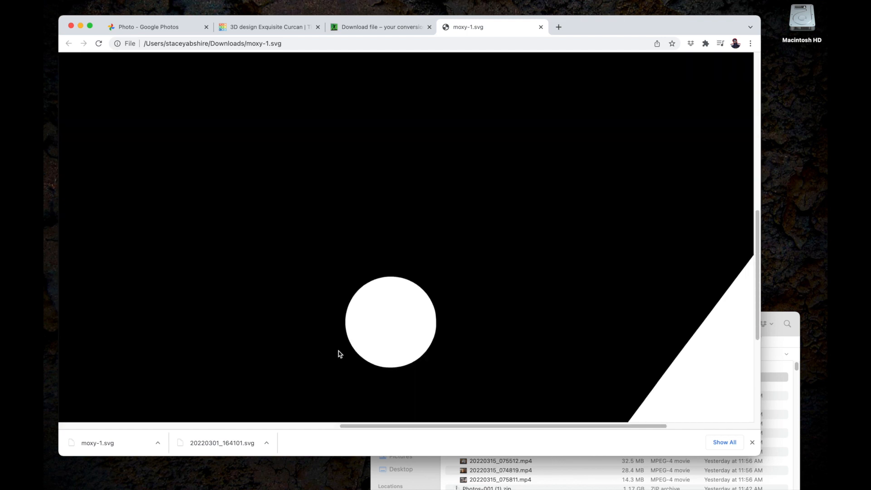
scroll(338, 354, "down", 5)
scroll(338, 353, "left", 3)
scroll(338, 354, "left", 8)
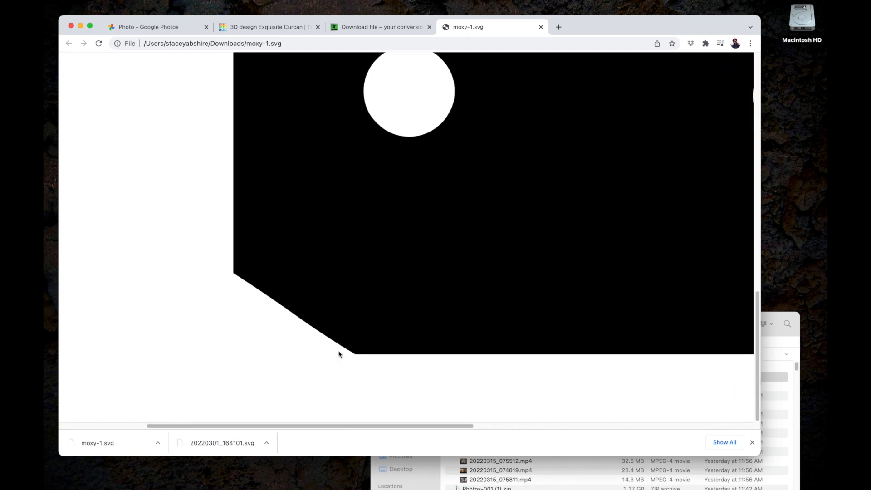
scroll(339, 354, "up", 4)
scroll(339, 354, "right", 7)
scroll(338, 354, "up", 6)
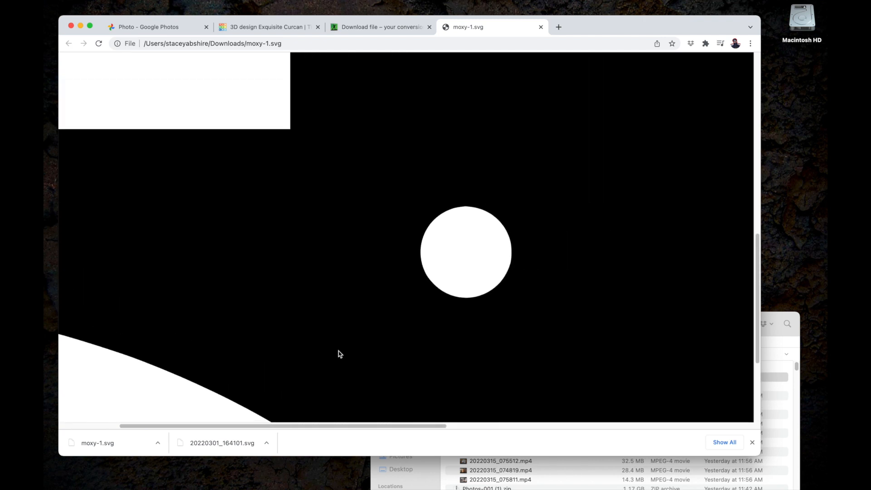
scroll(339, 354, "up", 5)
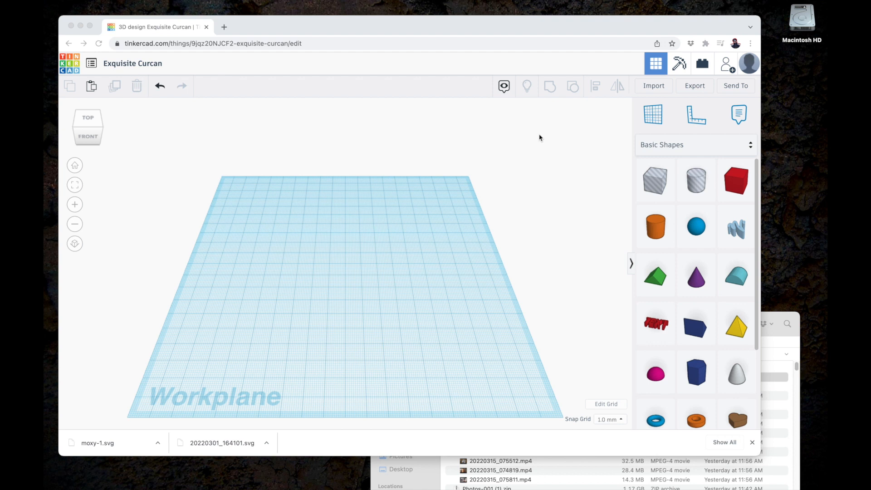
Start a shape import in Tinkercad and load moxy-1.svg from the Downloads folder.
left_click(656, 87)
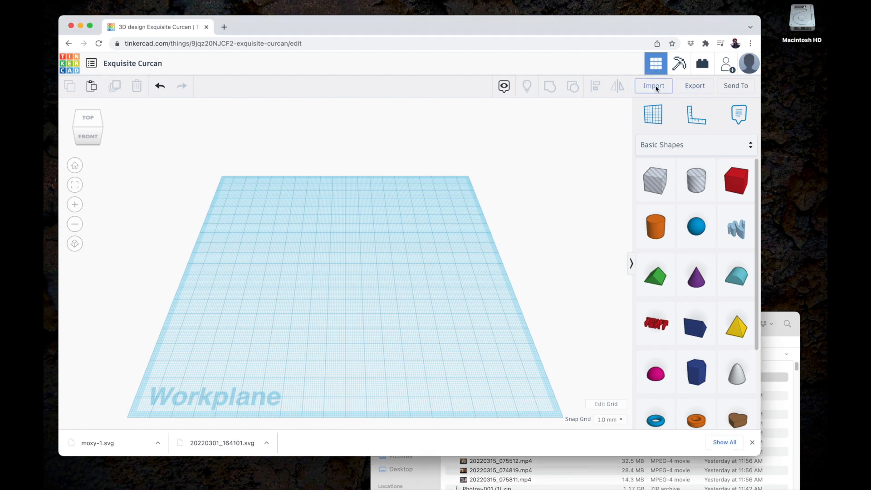
left_click(657, 88)
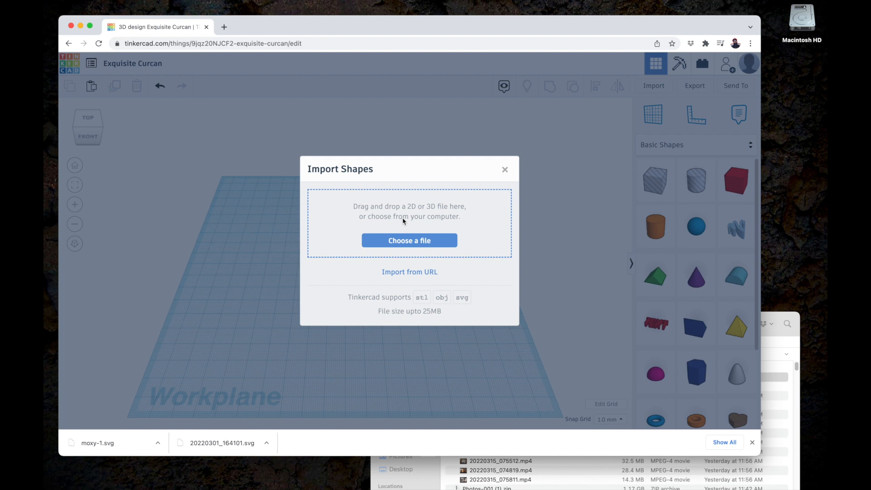
left_click(784, 338)
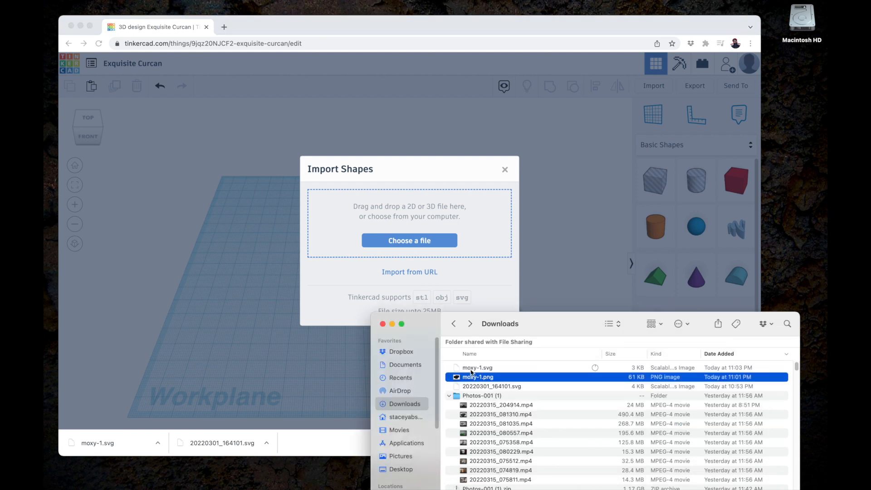
left_click_drag(478, 370, 400, 219)
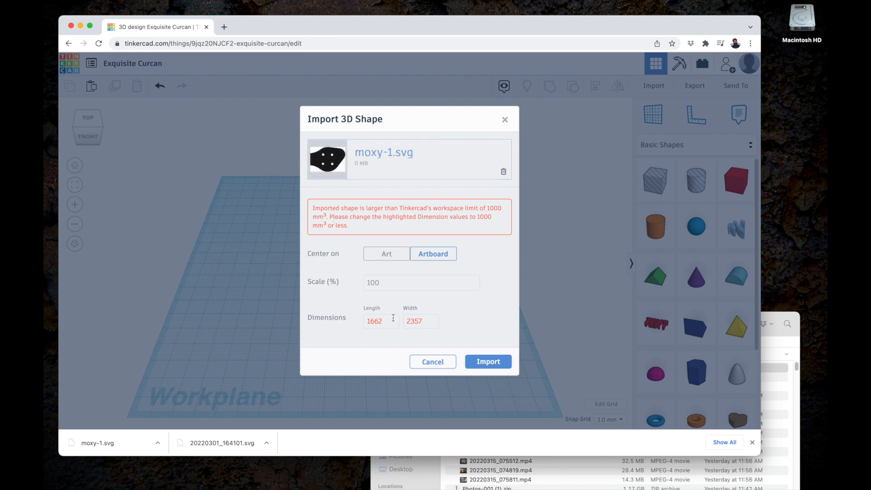
Set the imported shape's length to 30 and import it onto the workplane.
left_click(378, 322)
double_click(378, 322)
type("30")
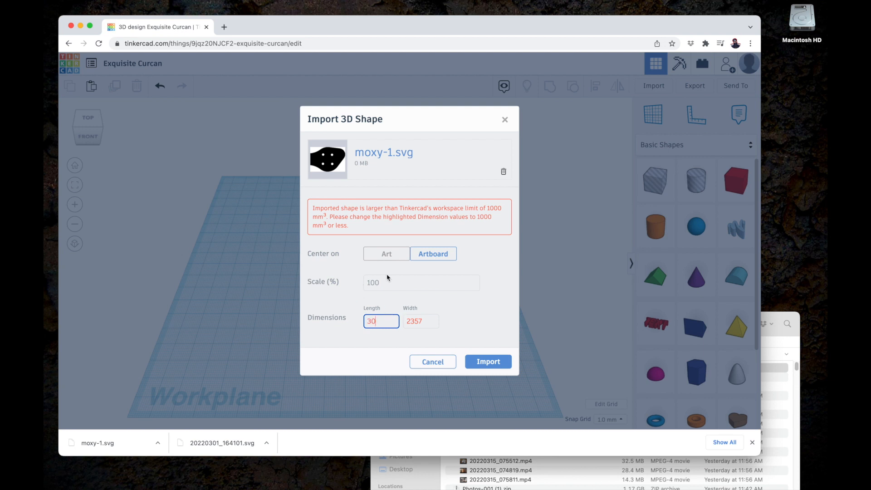
key("Tab")
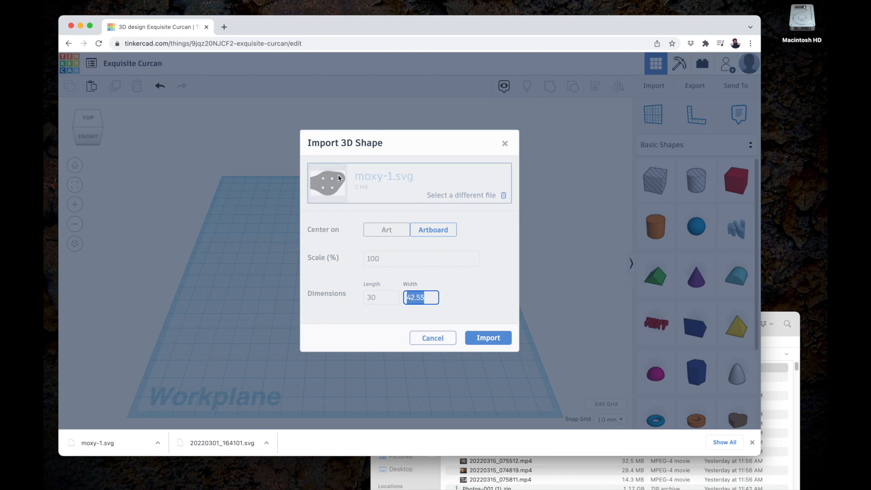
left_click(484, 340)
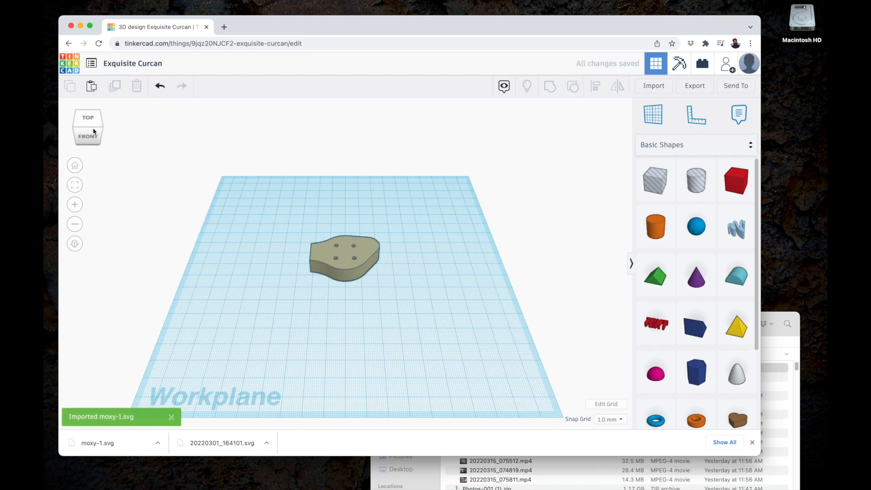
Examine the imported part's outline and four screw holes up close from a steeper angle.
left_click(75, 204)
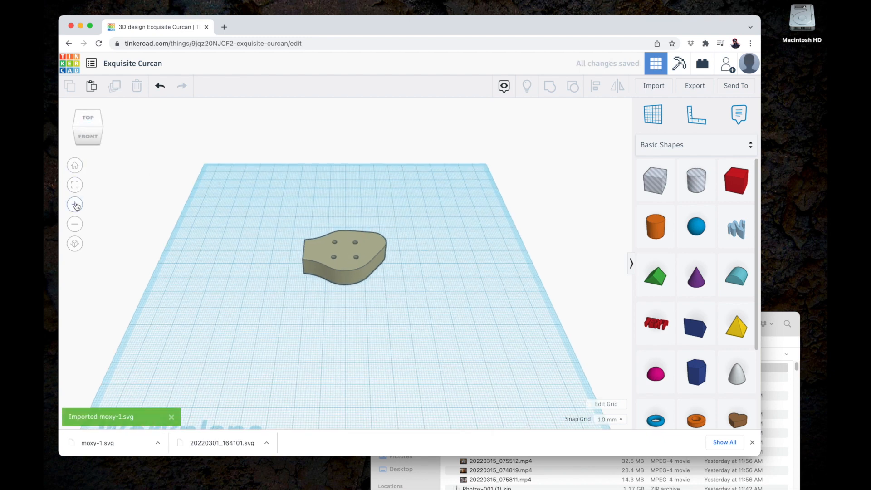
left_click(77, 206)
left_click(77, 206)
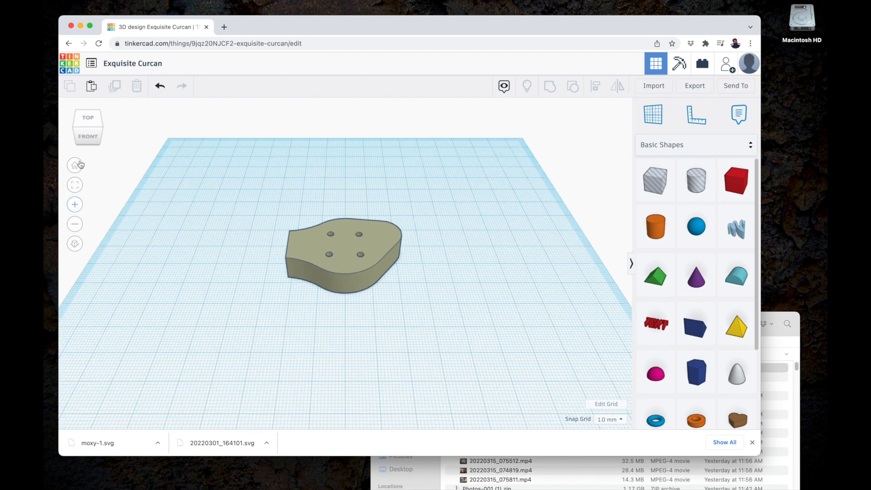
left_click(89, 127)
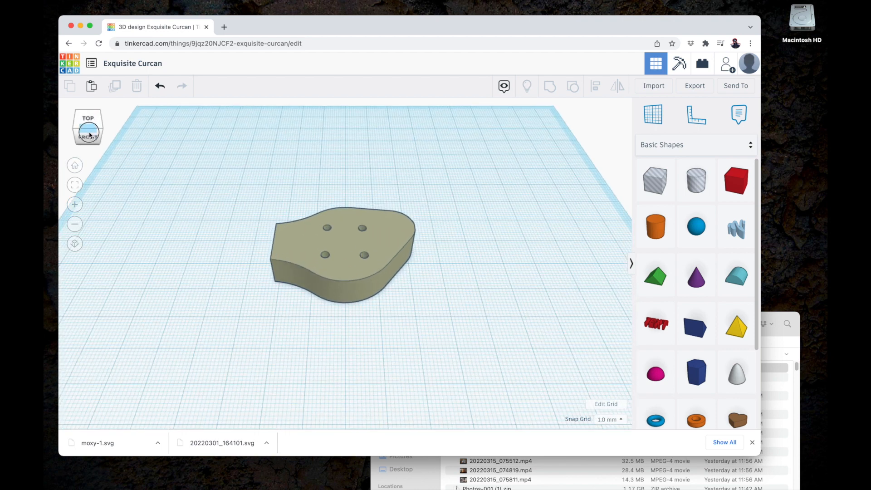
mouse_move(88, 135)
left_mouse_down()
mouse_move(98, 129)
mouse_move(93, 134)
left_mouse_up()
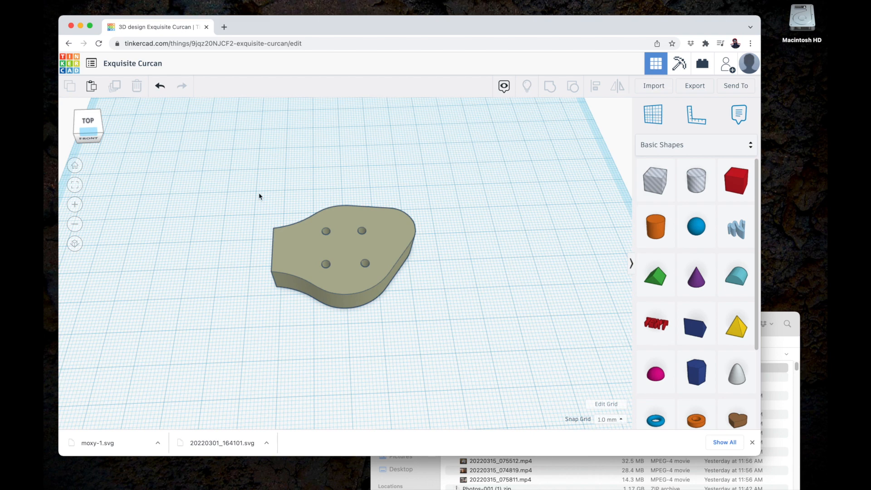
left_click(349, 256)
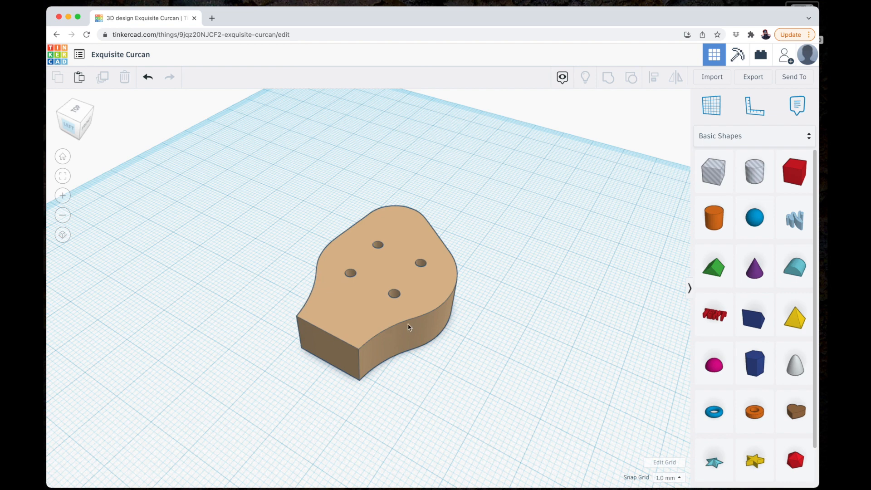
Duplicate the imported part and move the copy sideways until it is clear of the original.
left_click(363, 297)
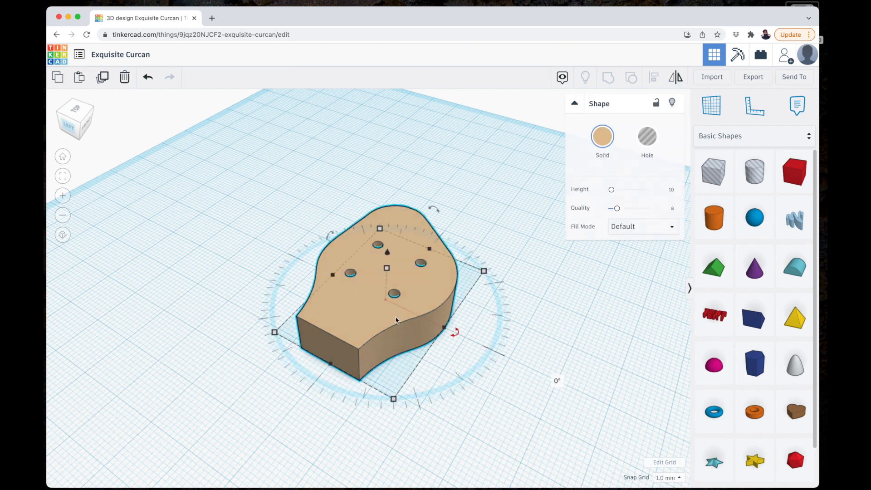
left_click(107, 78)
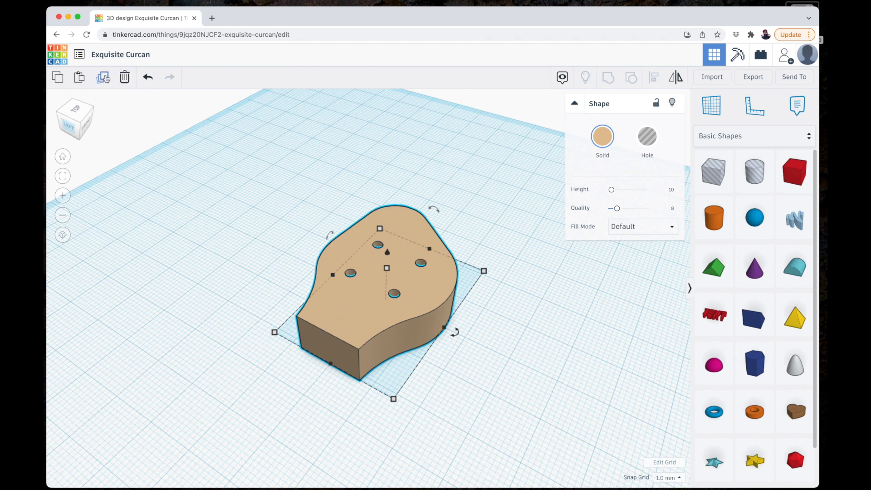
left_click(365, 296)
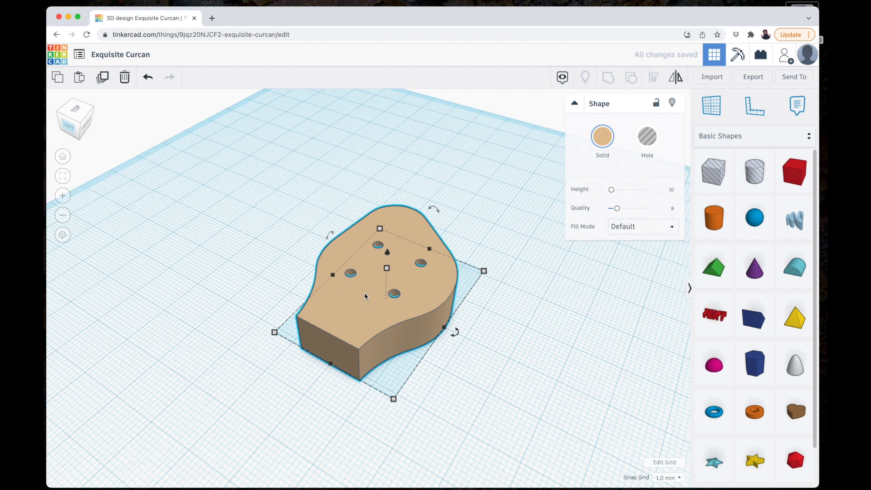
key("ctrl+d")
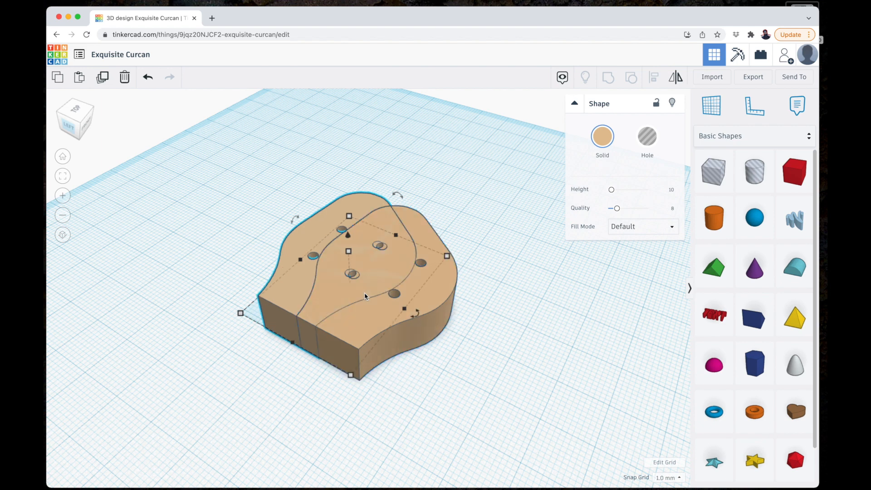
key("shift+Left")
key("shift+Left")
key("shift+Left")
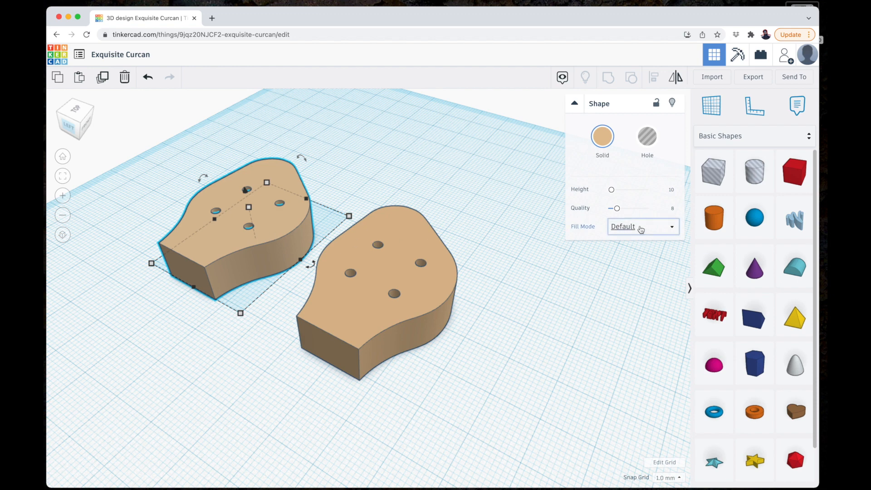
Change the copy's fill mode to Outer Line with a line width of 2 and round corners.
left_click(673, 229)
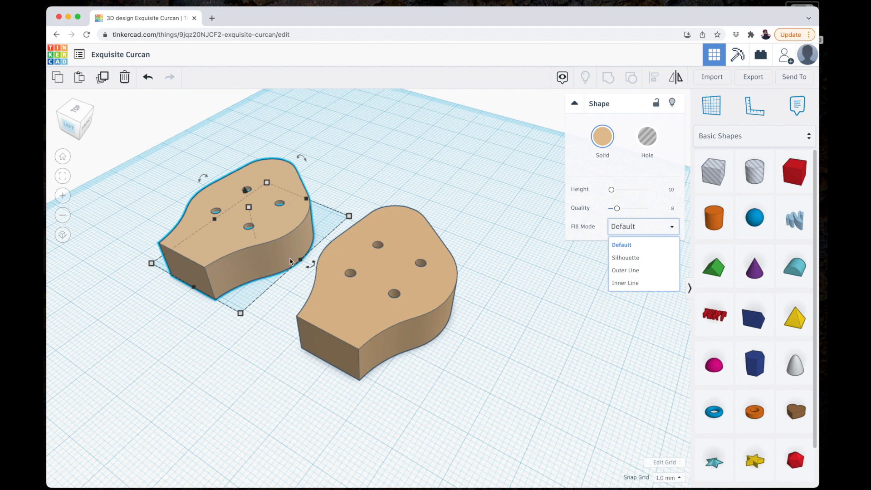
left_click(631, 271)
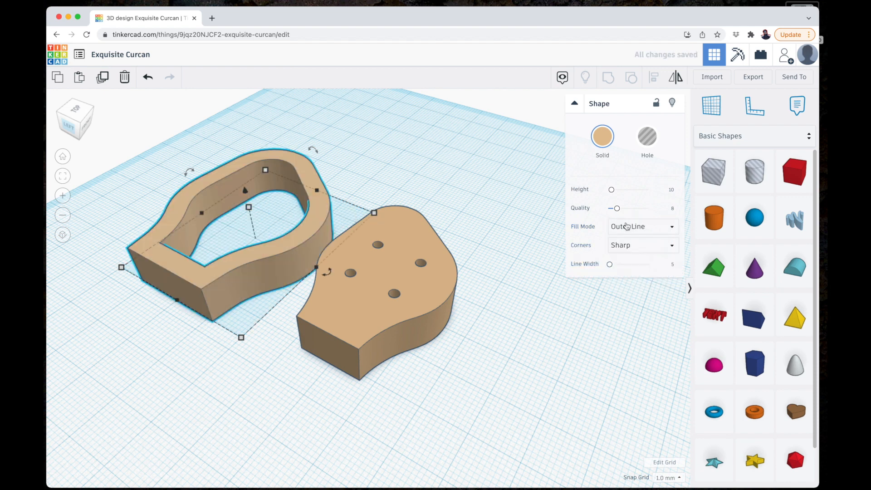
left_click(673, 266)
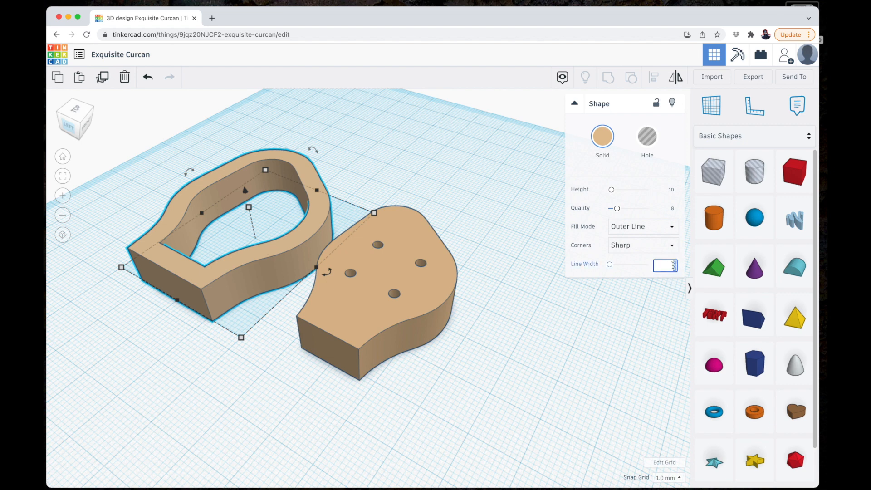
type("2")
key("Return")
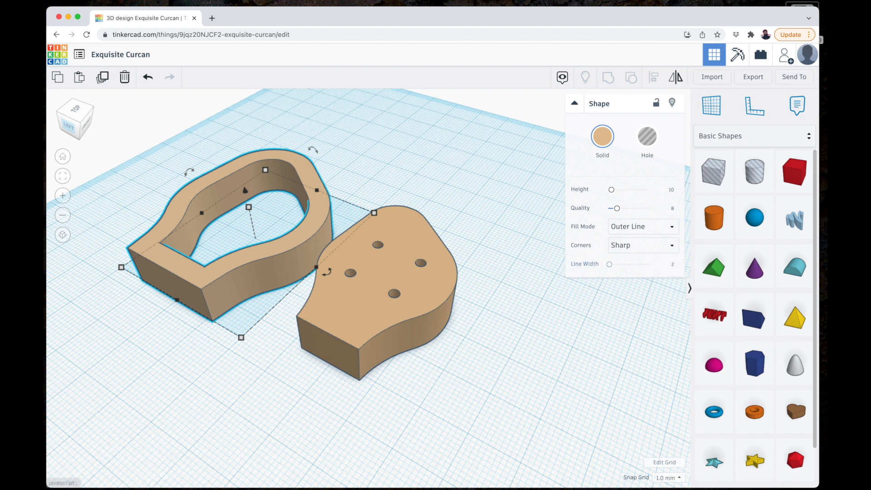
left_click(635, 251)
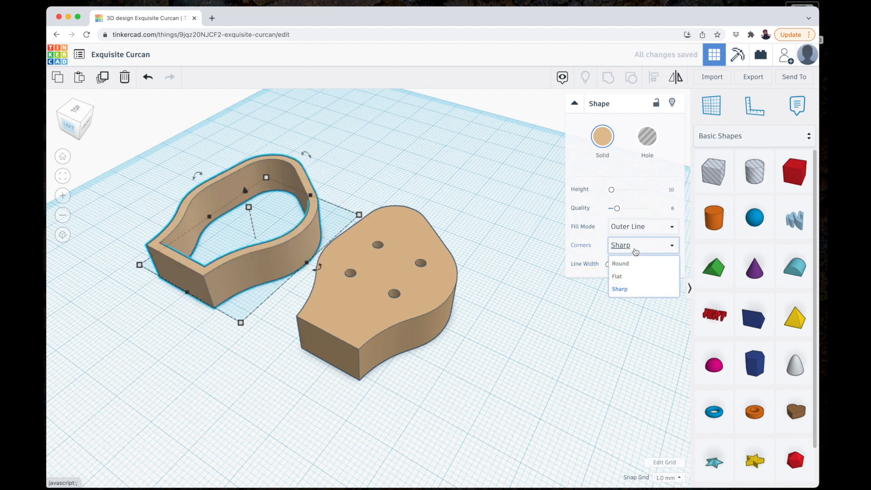
left_click(625, 263)
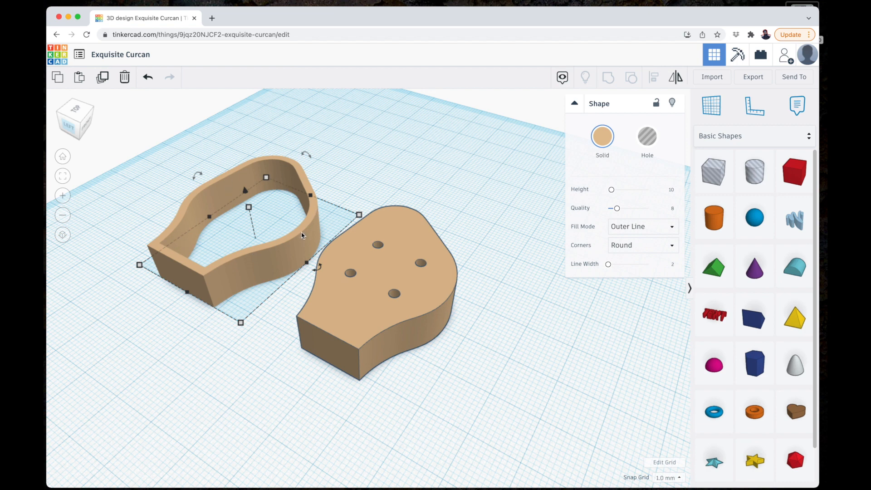
Set the outer-line ring's height to 9 mm.
mouse_move(249, 208)
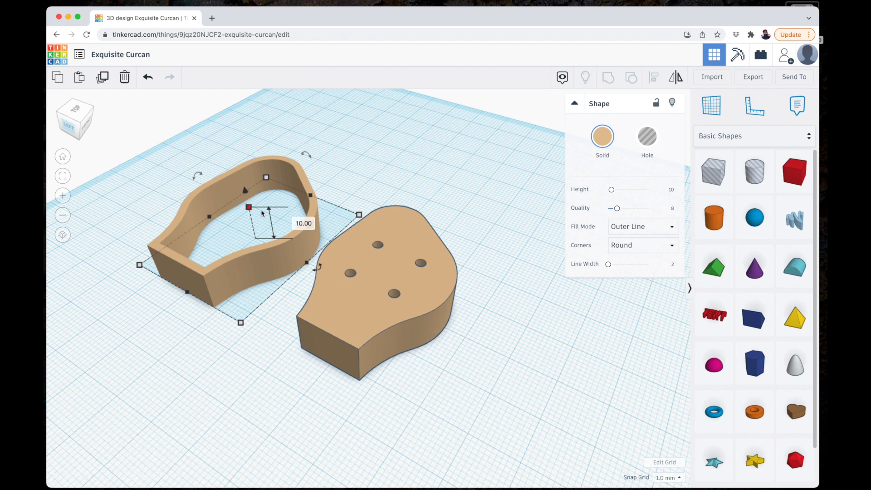
left_click(301, 225)
type("9")
key("Return")
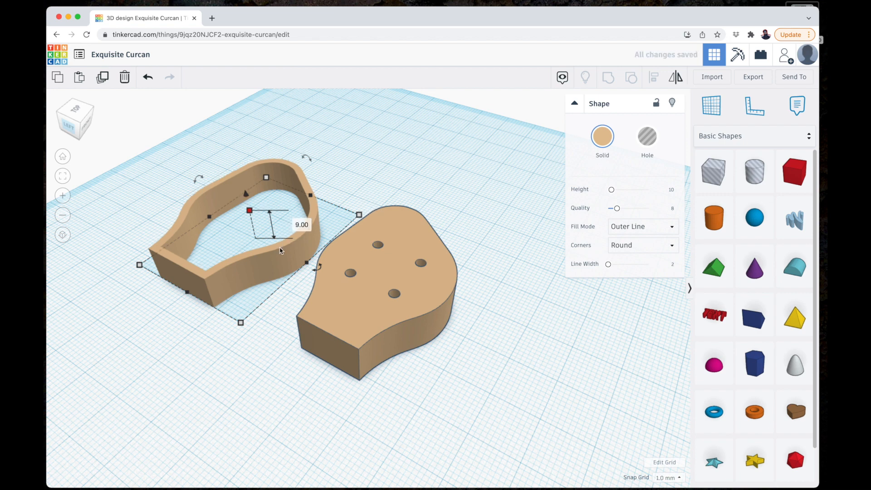
Duplicate the solid part with the holes and move the new copy clear of it, opposite the outer-line ring.
left_click(375, 272)
left_click(104, 78)
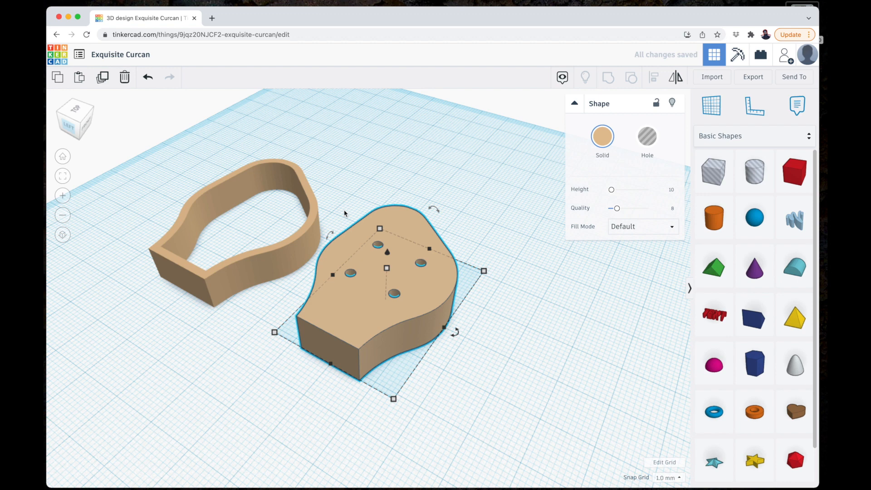
key("shift+Right")
key("shift+Right")
key("shift+Right")
key("shift+Right")
key("shift+Right")
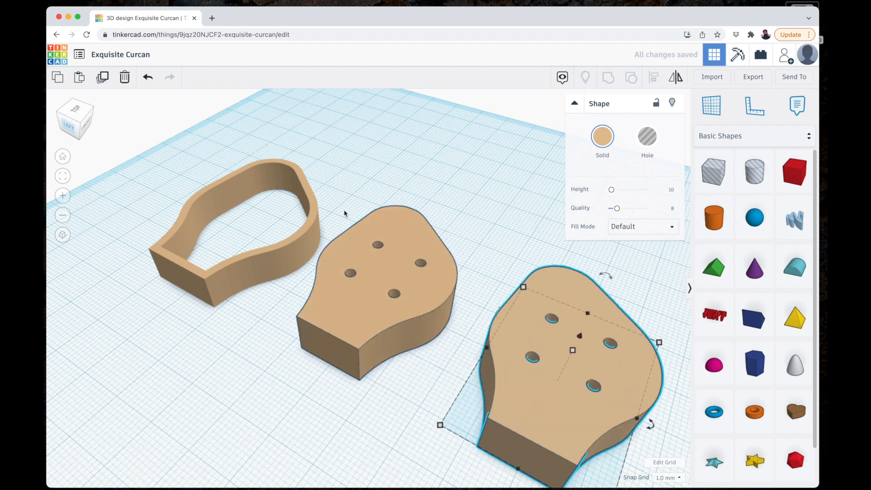
key("shift+Left")
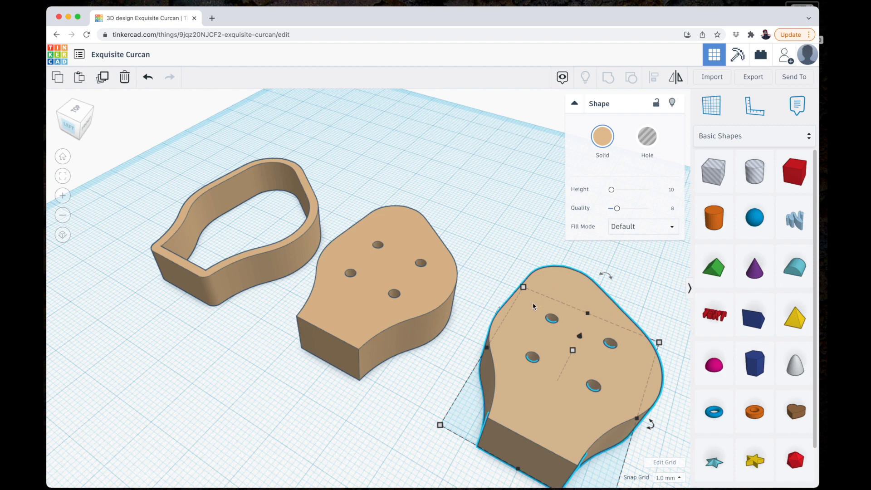
Change the second copy's fill mode to Inner Line with a line width of 2 and round corners.
left_click(633, 231)
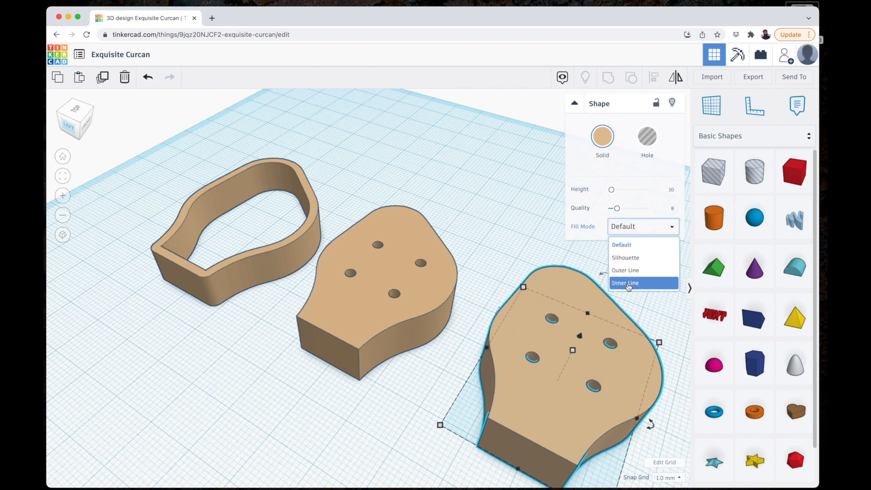
left_click(627, 283)
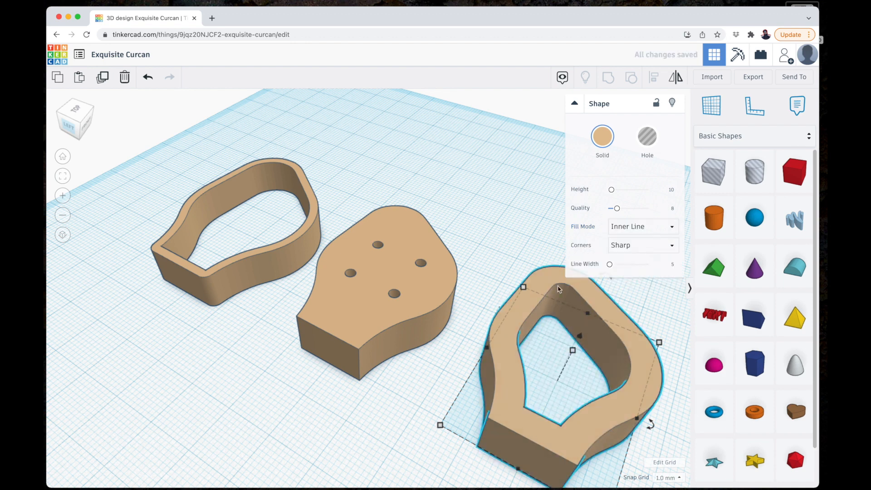
left_click(673, 265)
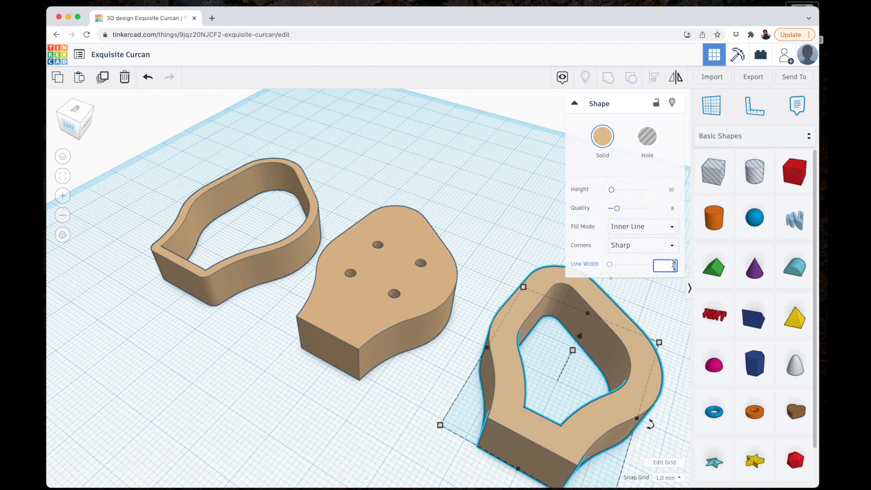
type("2")
key("Return")
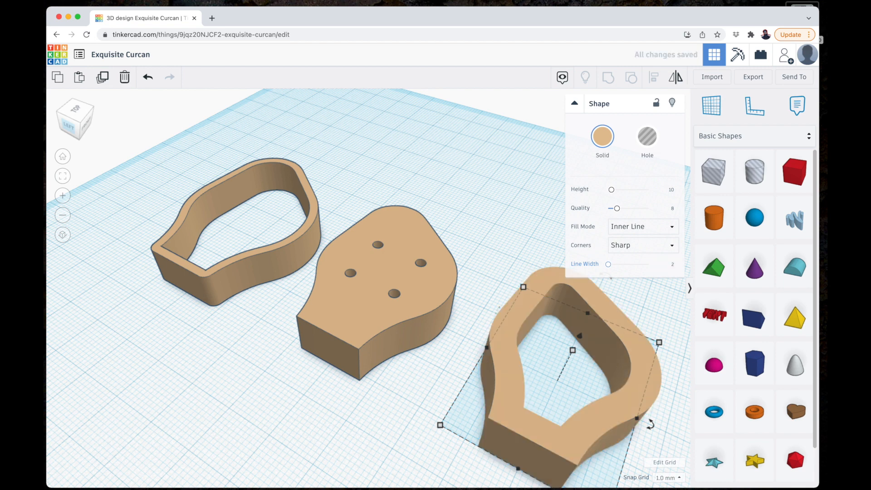
left_click(673, 247)
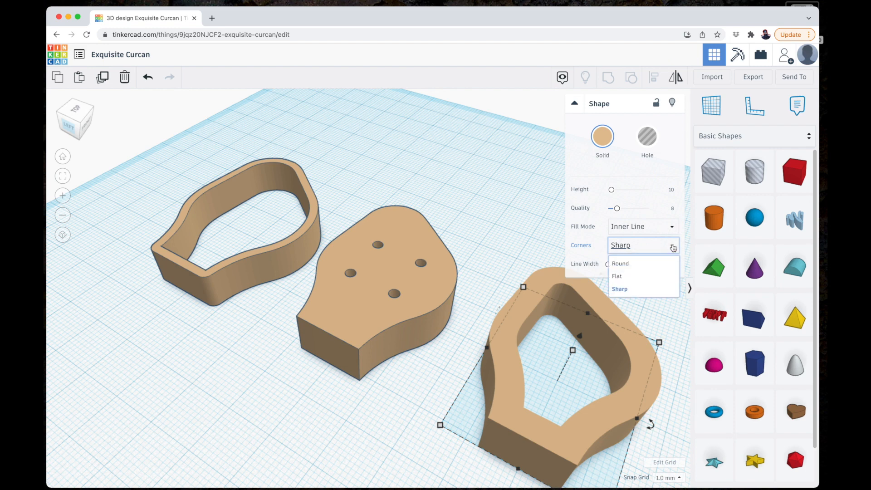
left_click(620, 264)
left_click(621, 264)
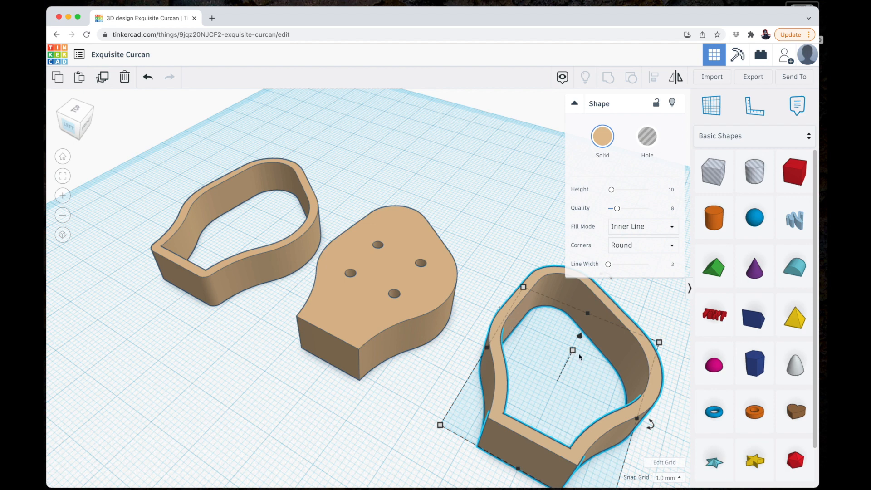
Set the inner-line ring's height to 2 mm and duplicate the ring, with the copy beside the original.
mouse_move(574, 352)
left_click(608, 366)
type("2")
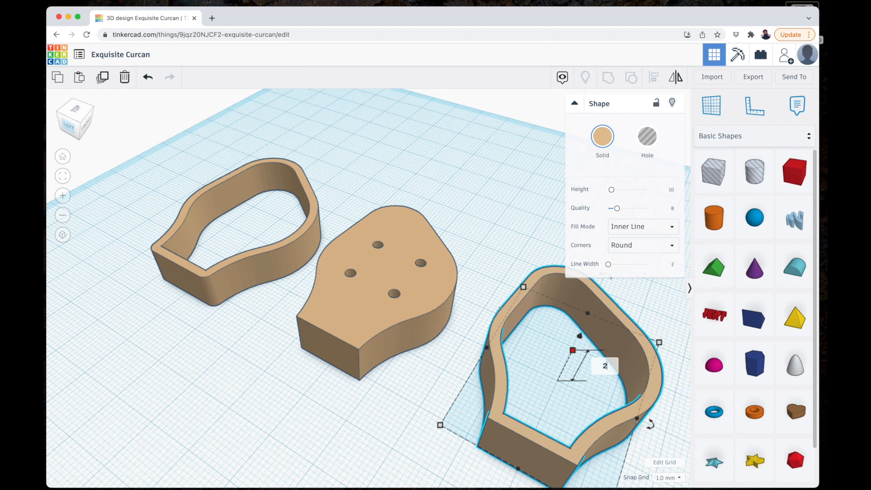
key("Return")
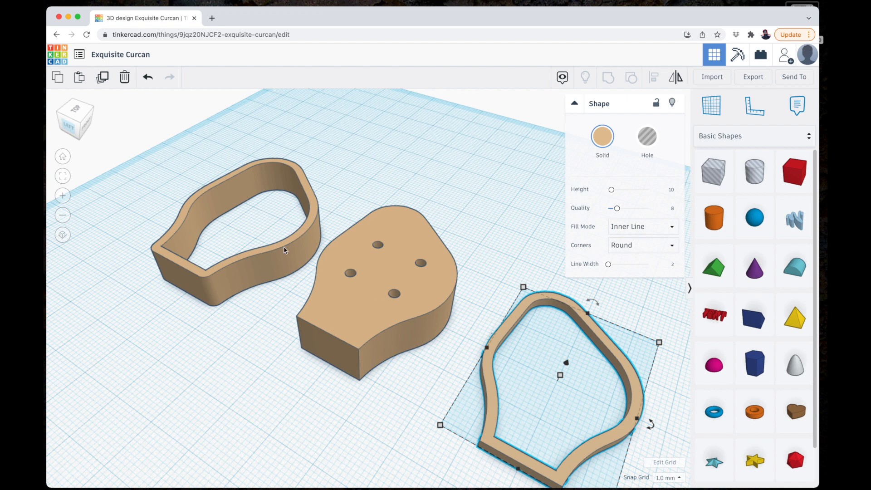
left_click(103, 80)
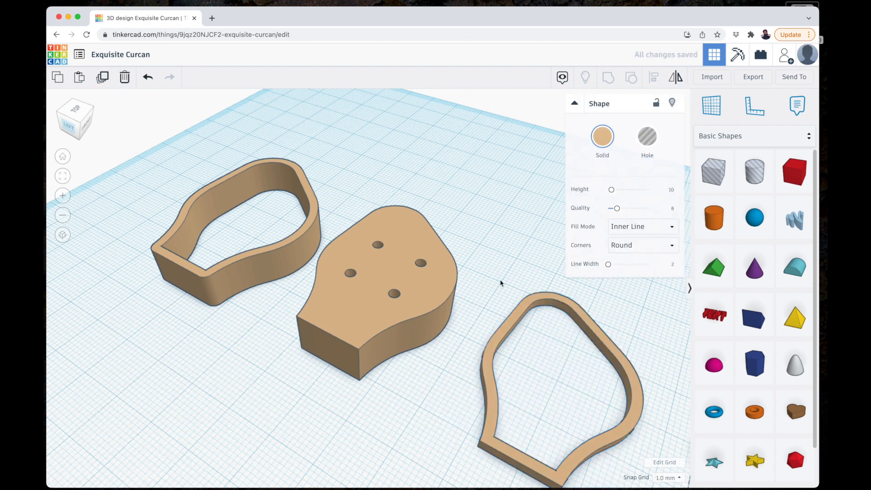
left_click(63, 215)
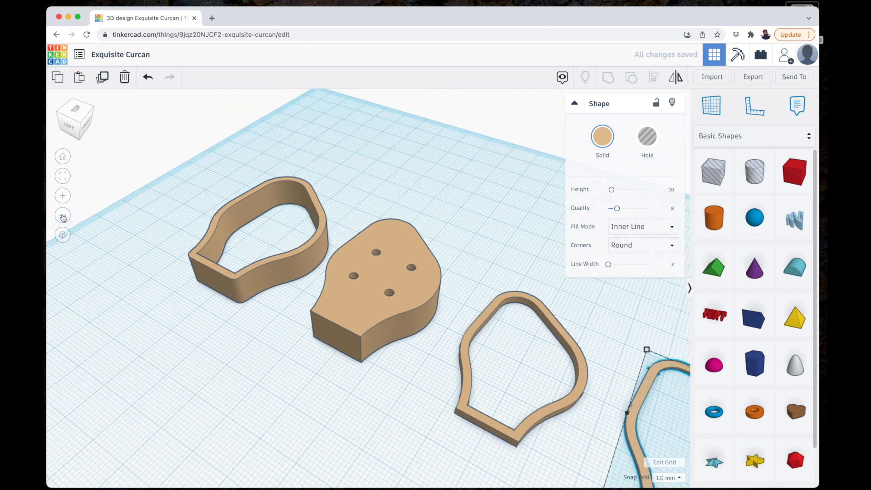
left_click(62, 215)
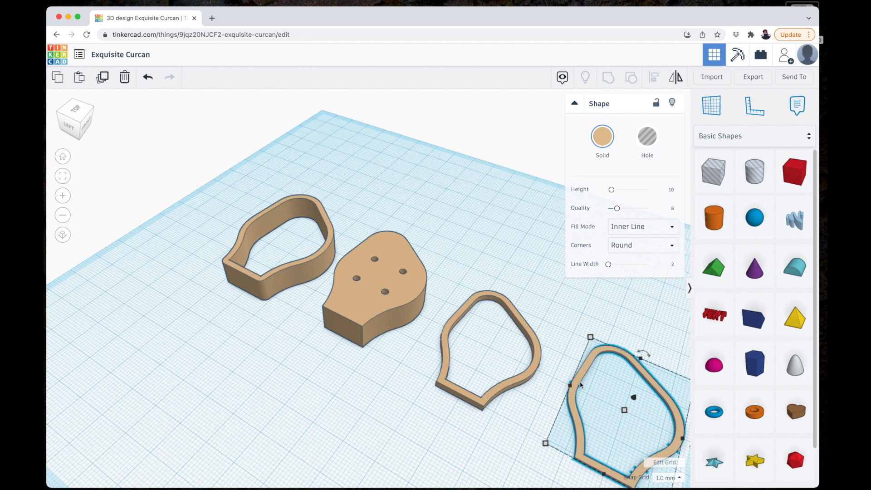
Set the line width of the inner-line ring nearest the solid part to 3.
left_click(531, 333)
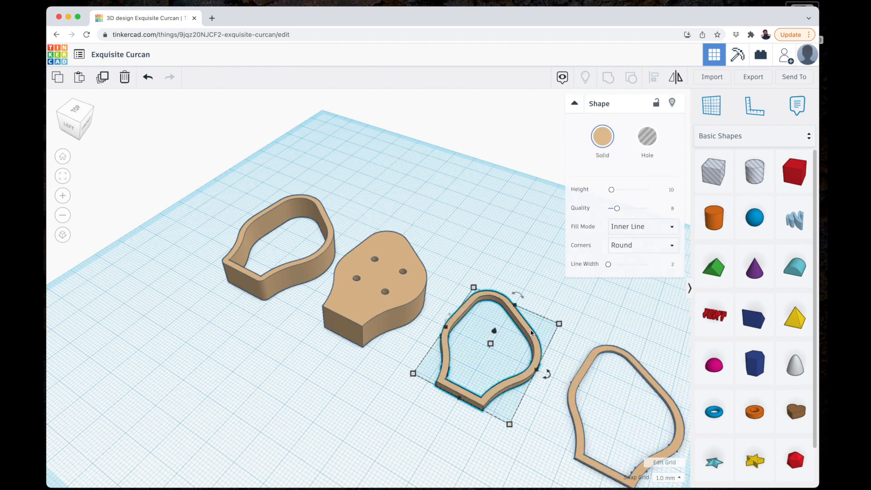
left_click(673, 266)
type("3")
key("Return")
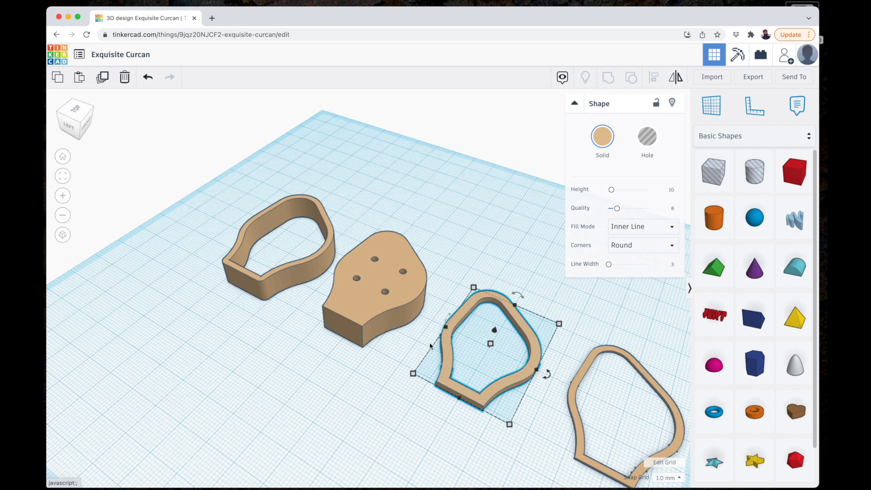
Check the fill mode and line width settings of the four shapes one after another.
left_click(584, 380)
left_click(534, 368)
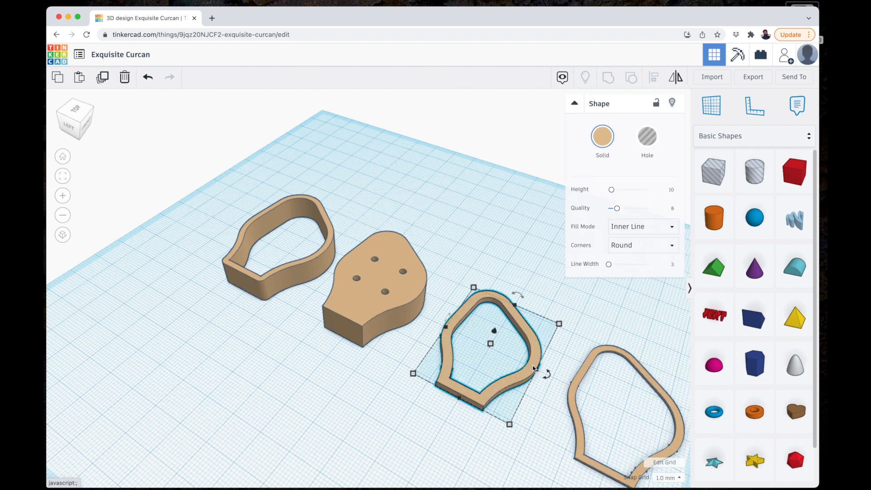
left_click(404, 287)
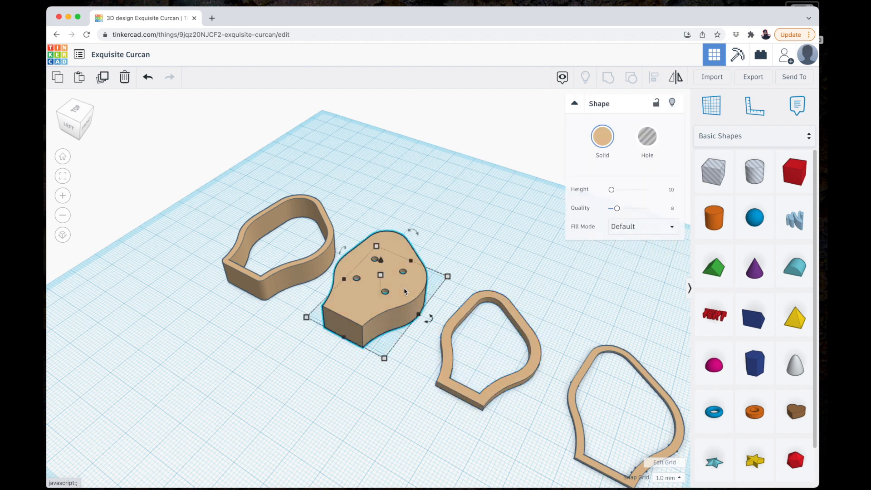
left_click(316, 257)
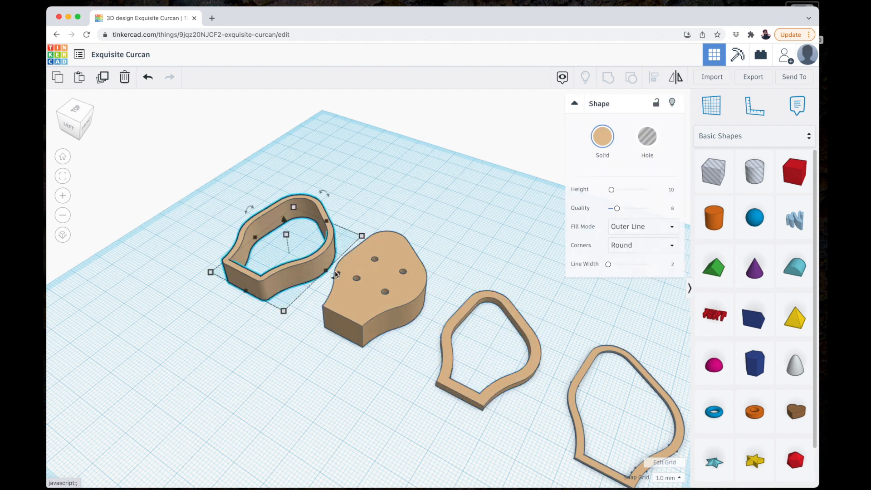
left_click(581, 380)
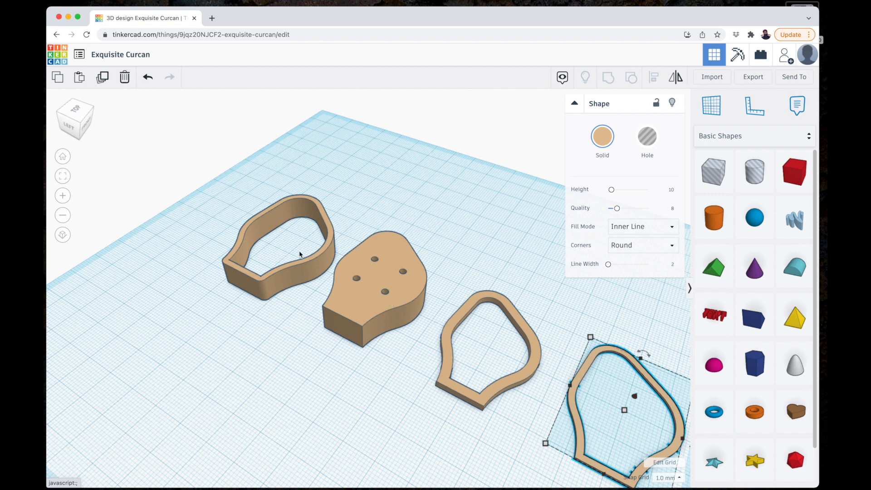
Set the height of the solid part with the four holes to 2 mm.
left_click(70, 133)
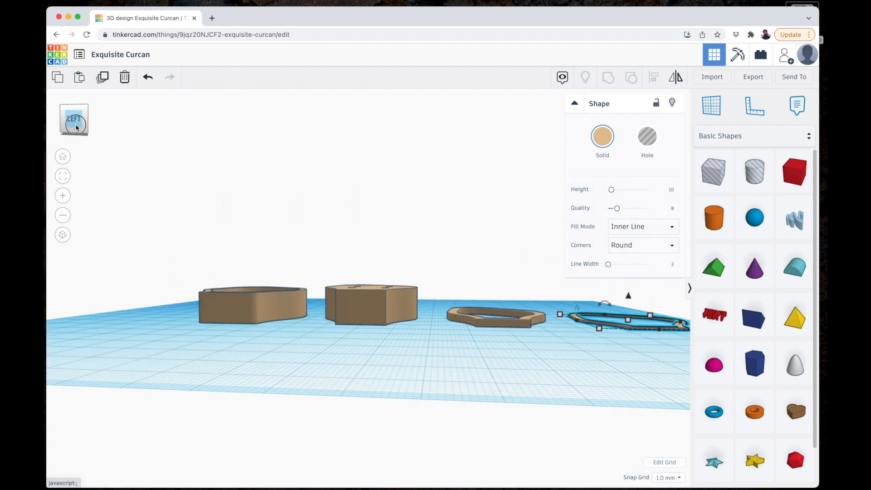
left_click_drag(76, 125, 73, 128)
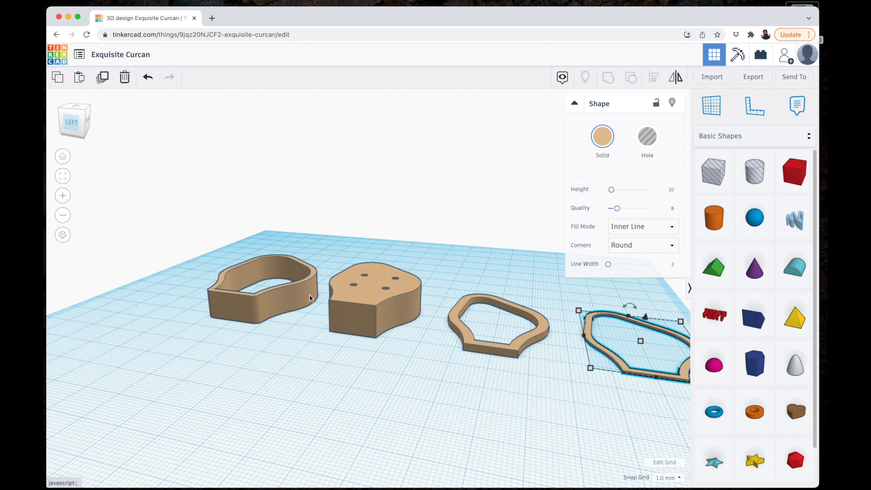
left_click(361, 294)
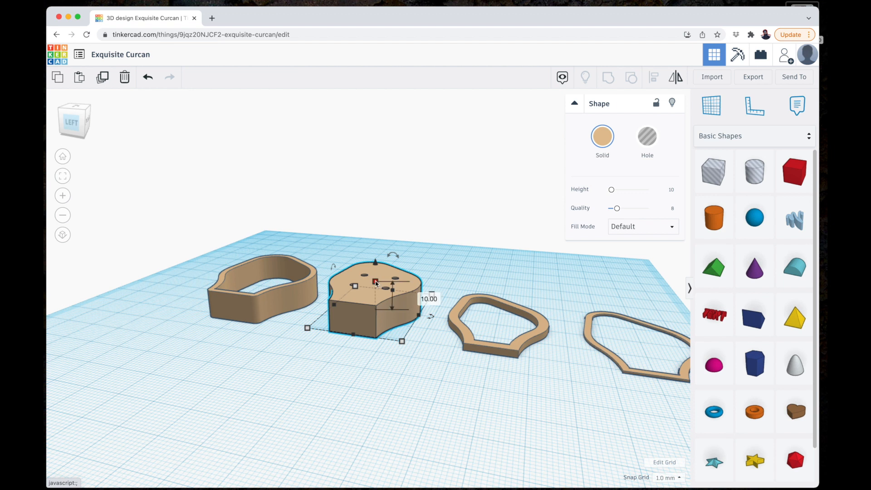
left_click(421, 296)
type("2")
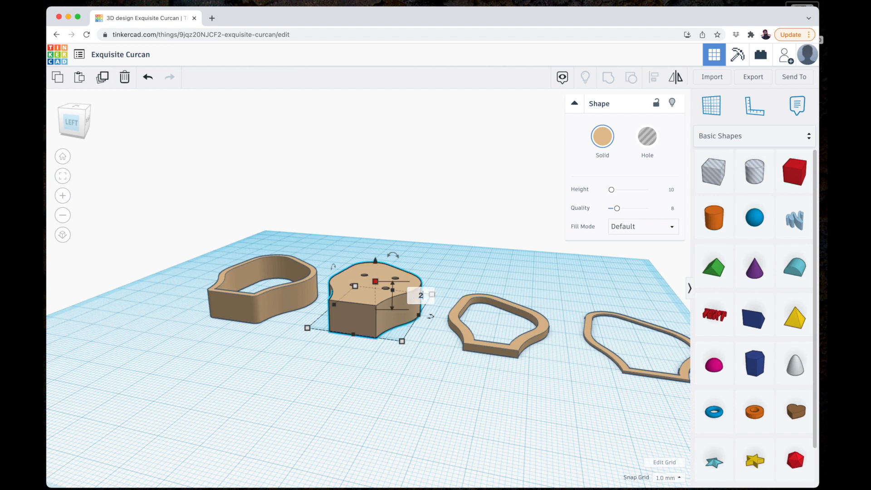
key("Return")
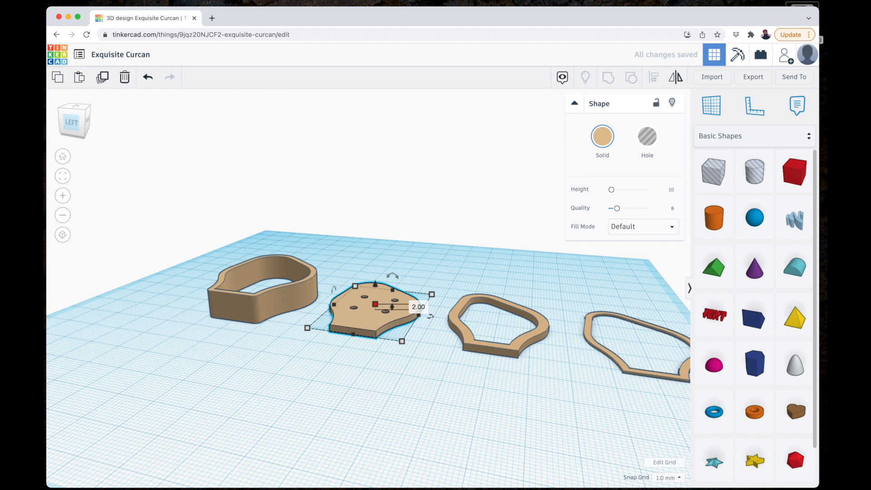
Raise the outermost inner-line ring, the one with line width 2, above the workplane.
left_click(591, 337)
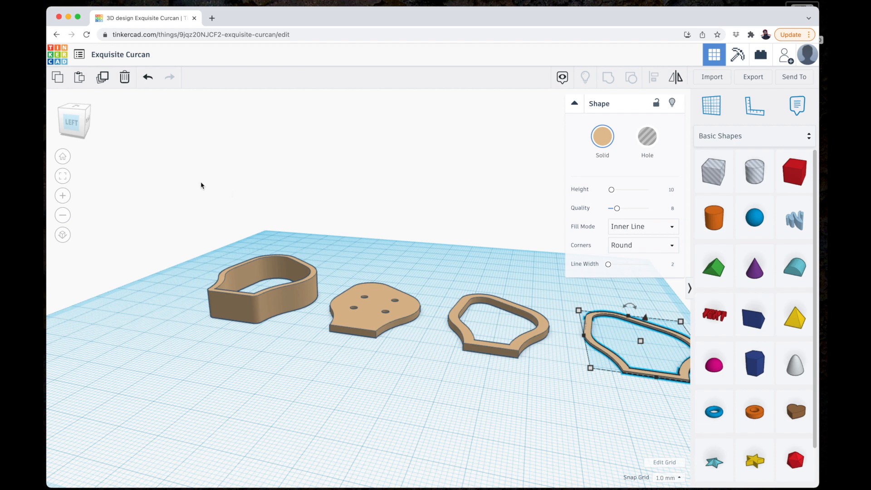
left_click(63, 215)
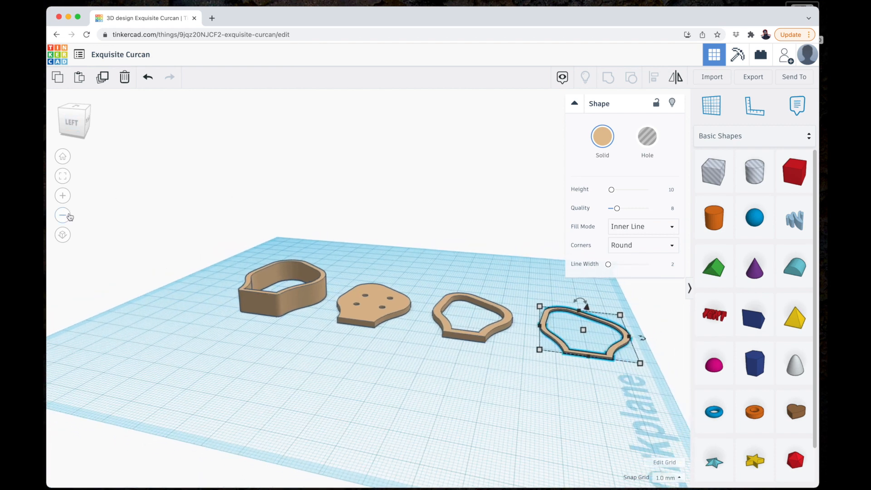
left_click(586, 309)
left_click_drag(587, 309, 588, 304)
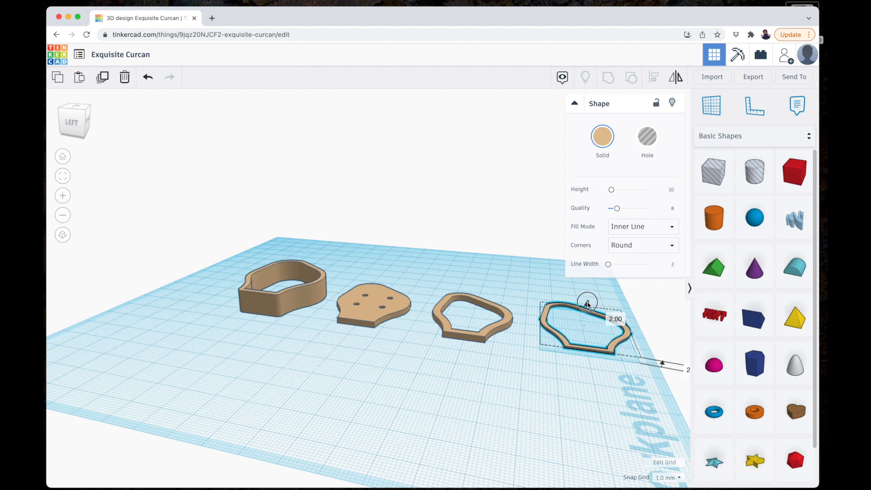
left_click_drag(588, 304, 588, 292)
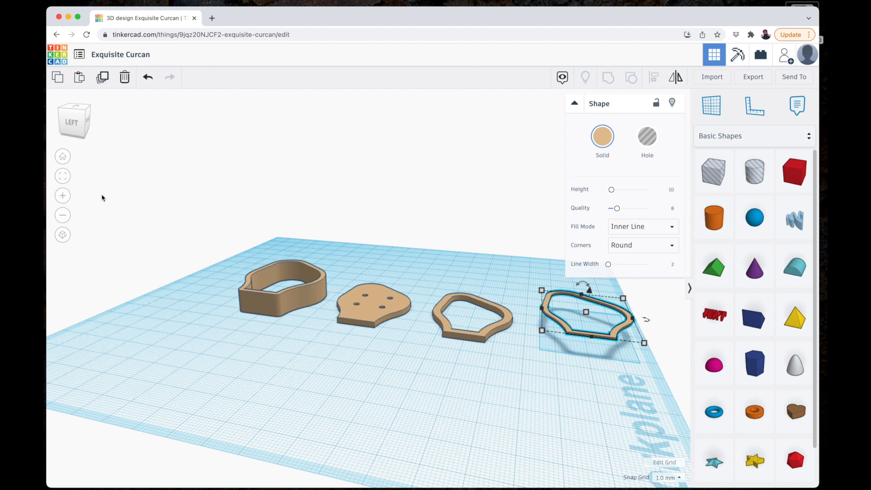
Move the plate with the four holes about 40 mm sideways into the tall outer-line ring.
left_click(74, 135)
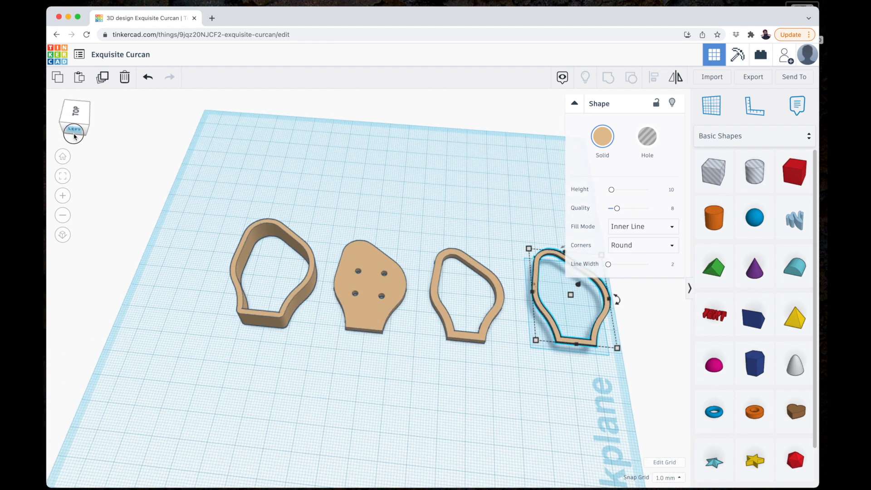
left_click(73, 135)
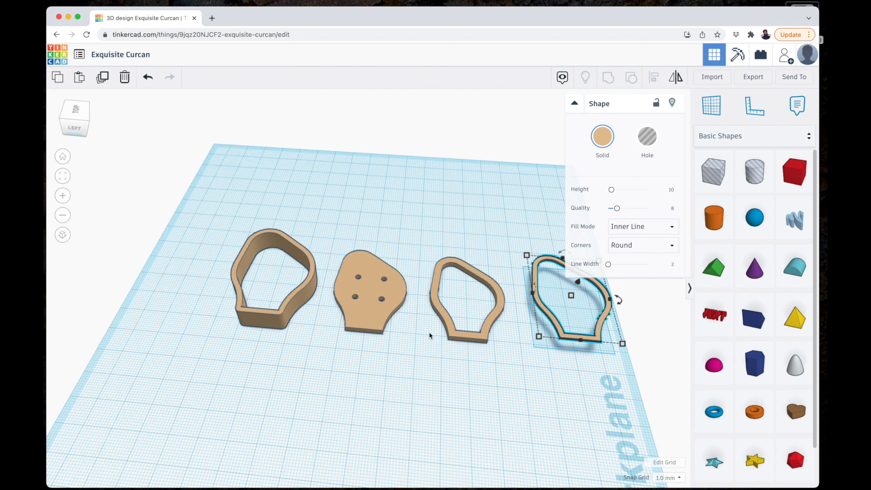
left_click(402, 223)
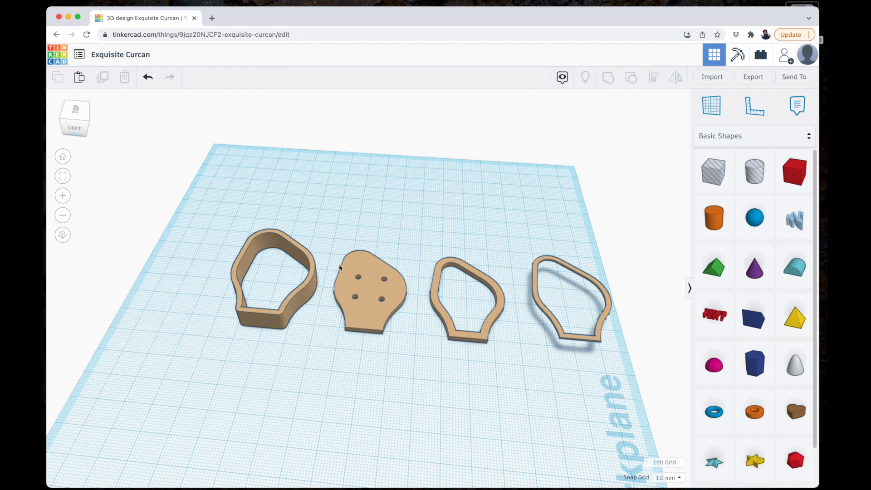
left_click(373, 291)
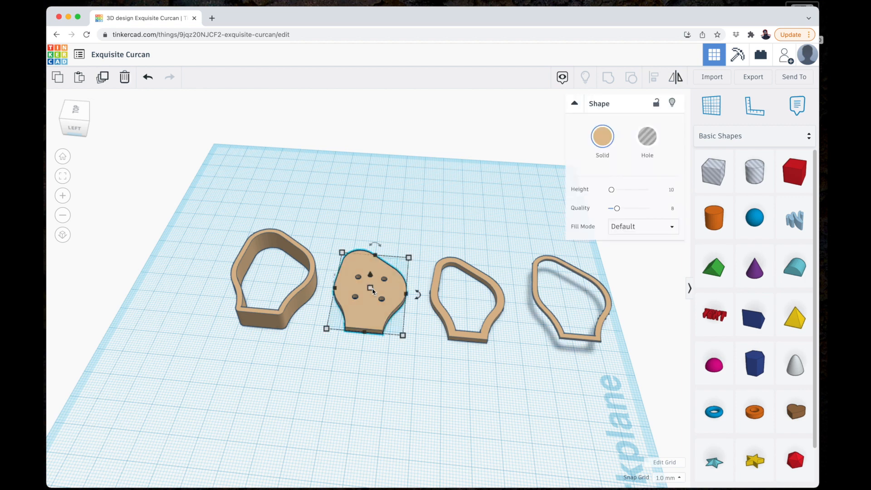
left_click_drag(371, 313, 273, 301)
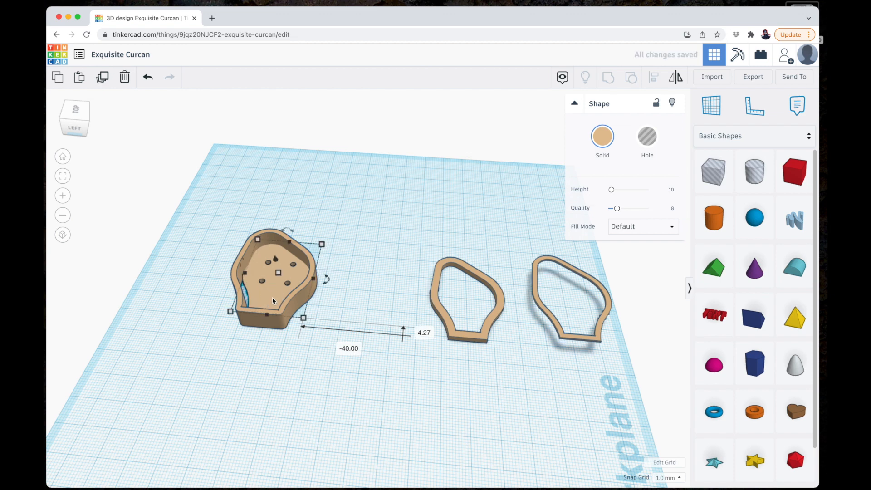
Move both inner-line rings over the plate inside the tall outer-line ring.
left_click(447, 319)
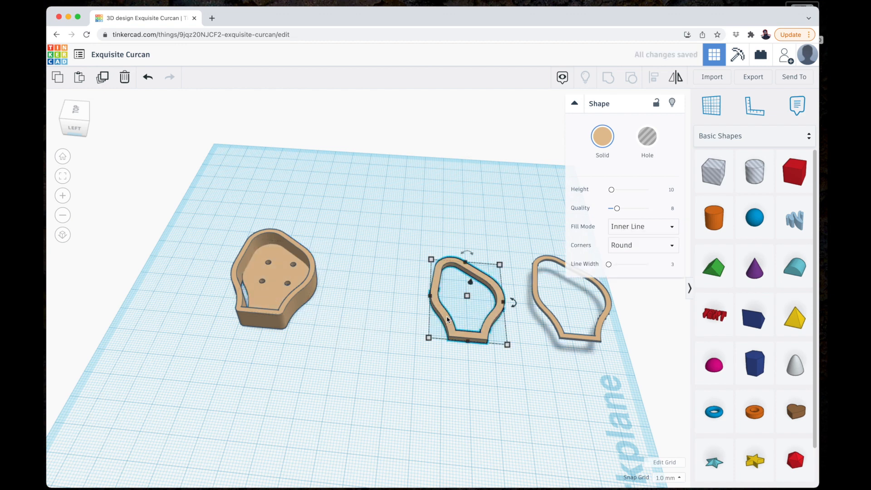
left_click_drag(447, 319, 245, 297)
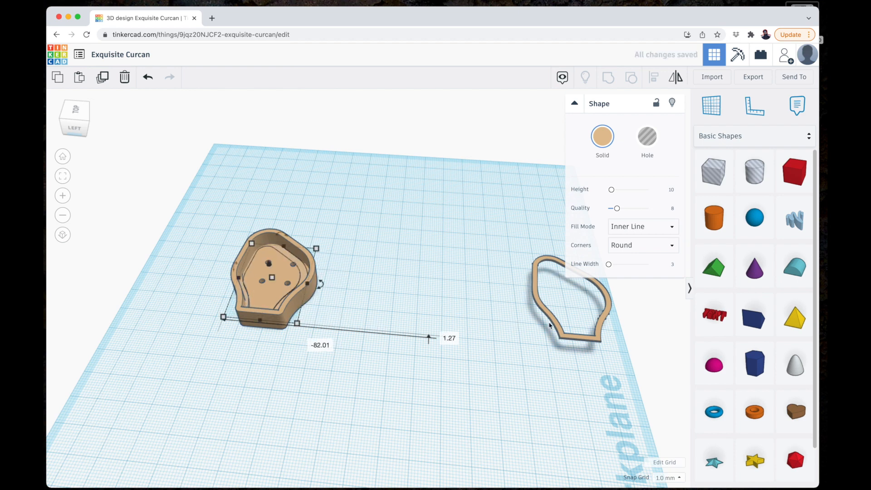
left_click(559, 327)
left_click_drag(560, 330, 244, 299)
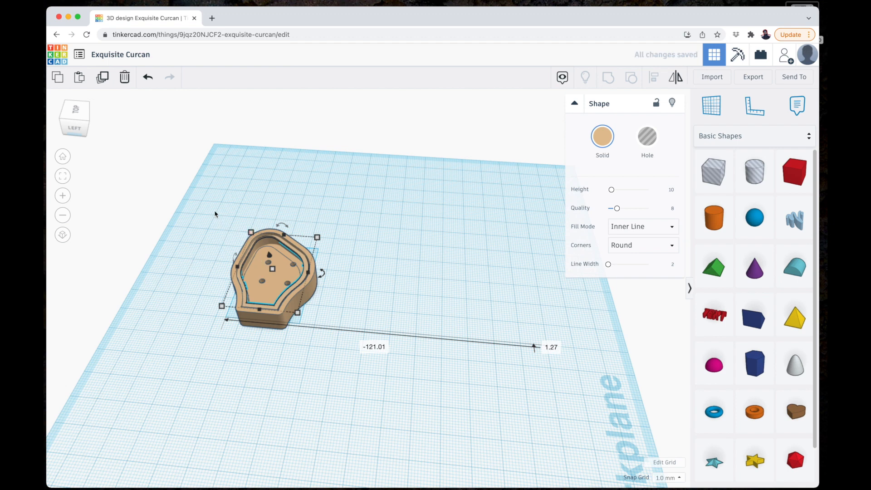
Align all four shapes on their centers along both horizontal axes.
left_click_drag(211, 202, 362, 354)
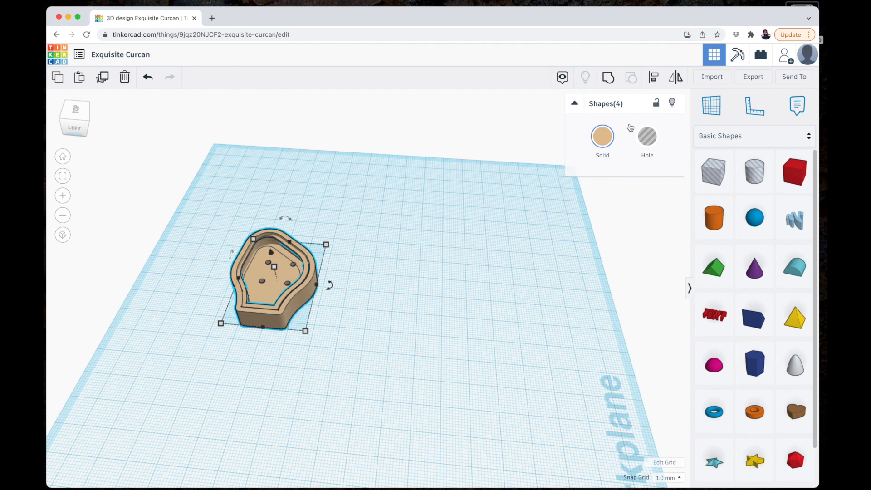
left_click(654, 79)
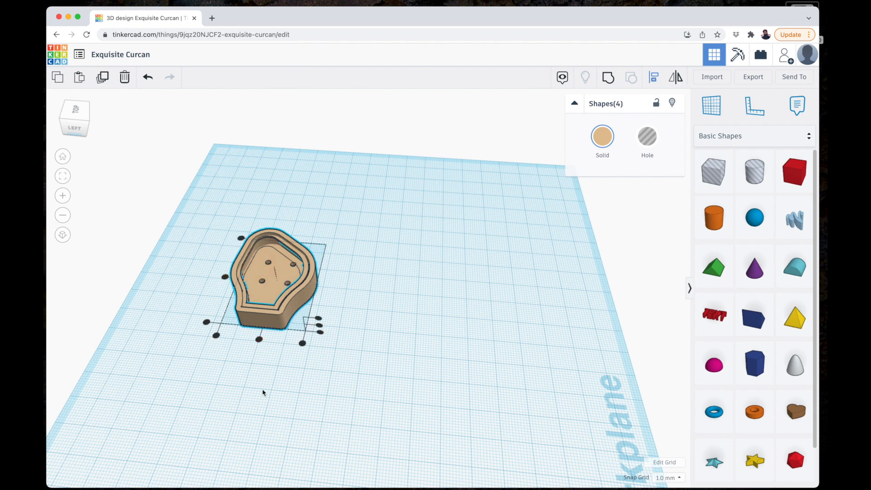
left_click(259, 340)
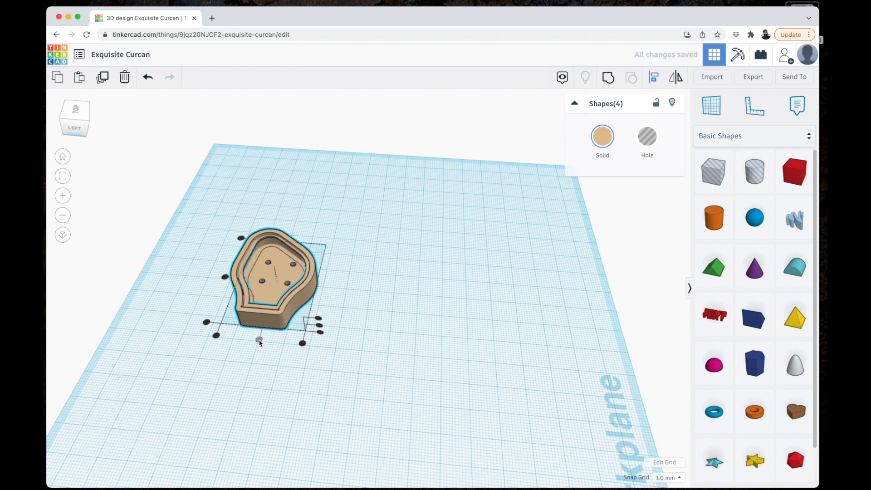
left_click(225, 279)
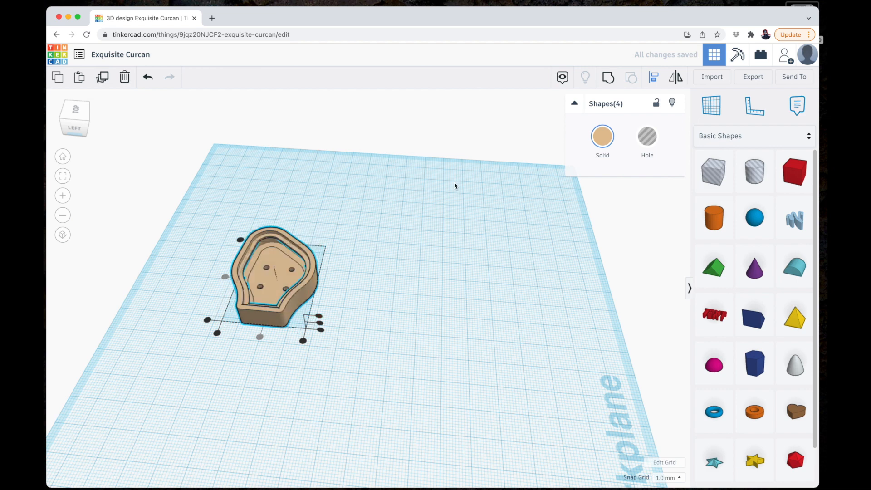
Group the four aligned shapes into one part, ungroup them again and clear the selection.
left_click(610, 81)
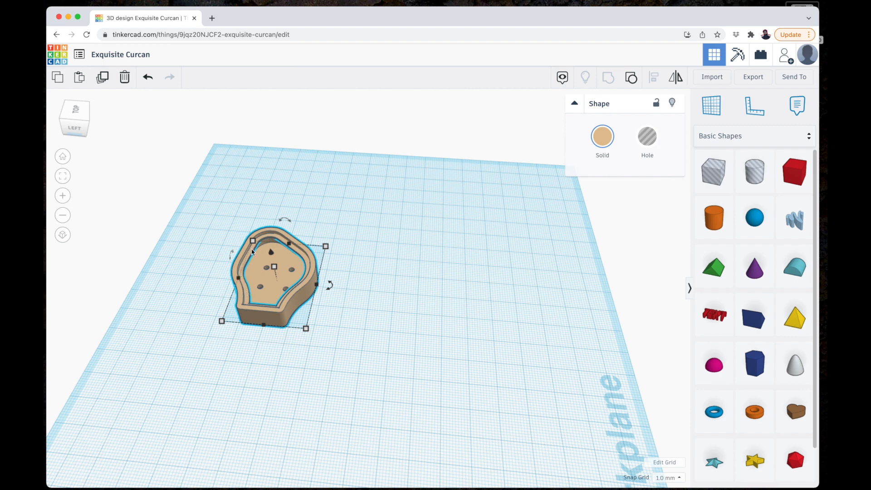
left_click(632, 80)
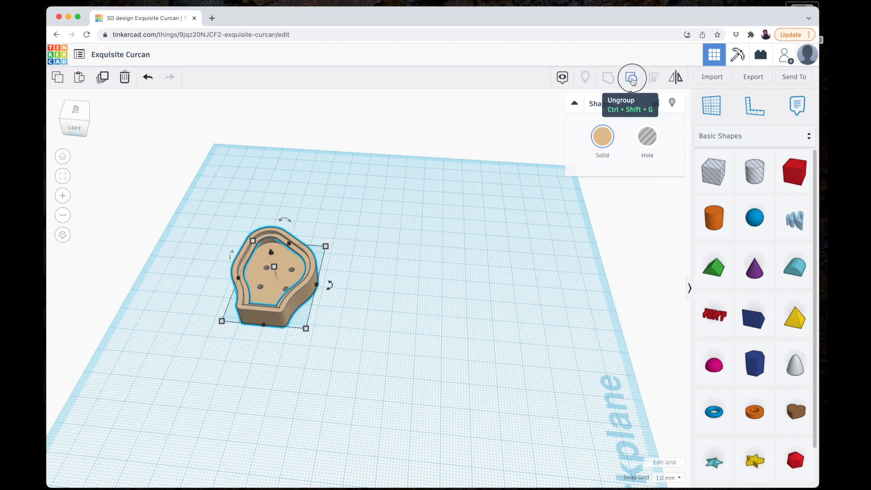
left_click(372, 236)
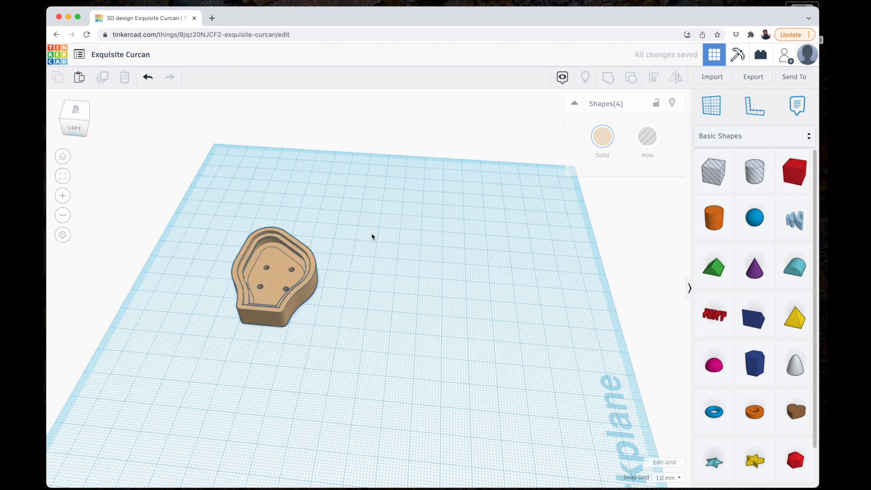
Raise the 2 mm wide inner-line ring slightly inside the tall outer-line ring.
left_click(291, 252)
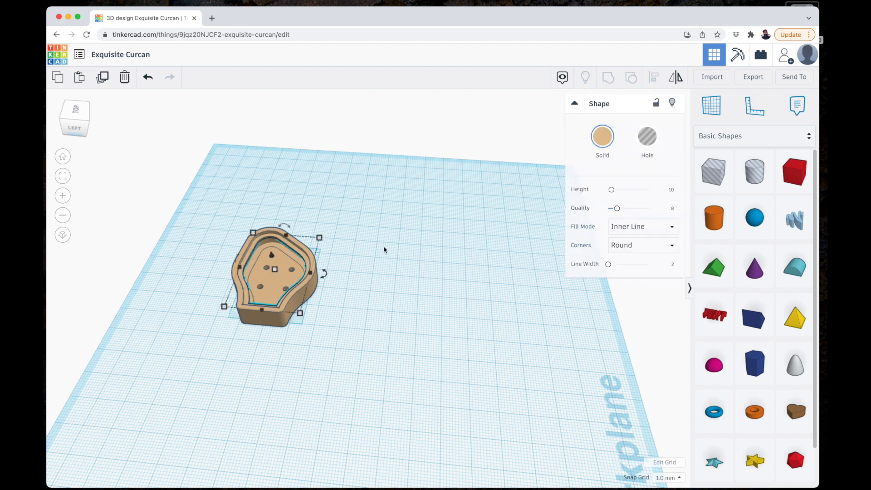
left_click(272, 255)
left_click_drag(271, 255, 271, 254)
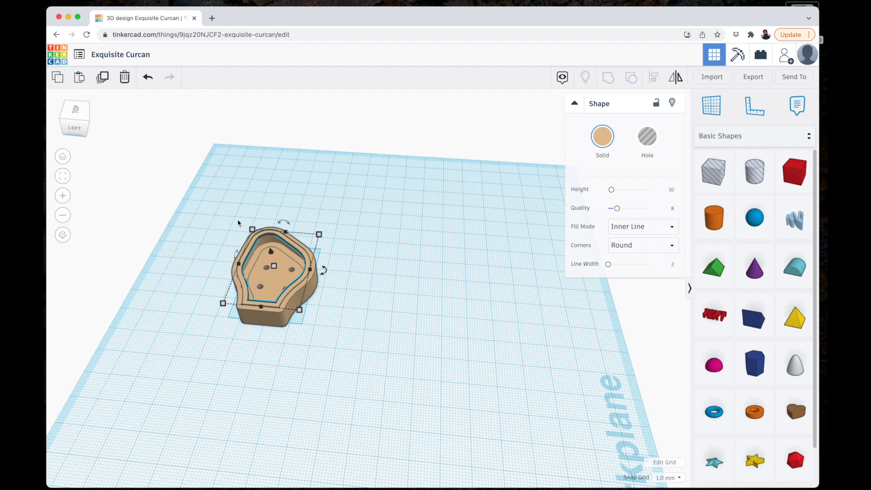
Group the four nested shapes into one part and inspect it from below.
left_click_drag(223, 209, 353, 350)
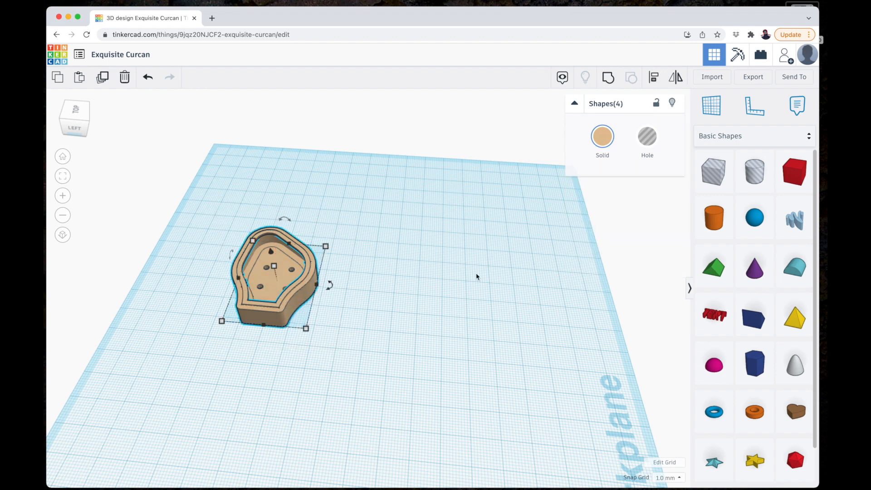
left_click(611, 80)
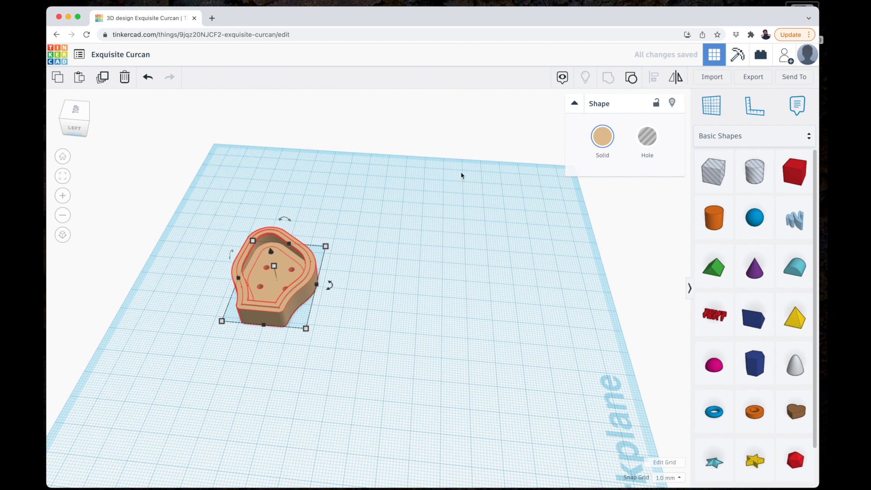
left_click(446, 268)
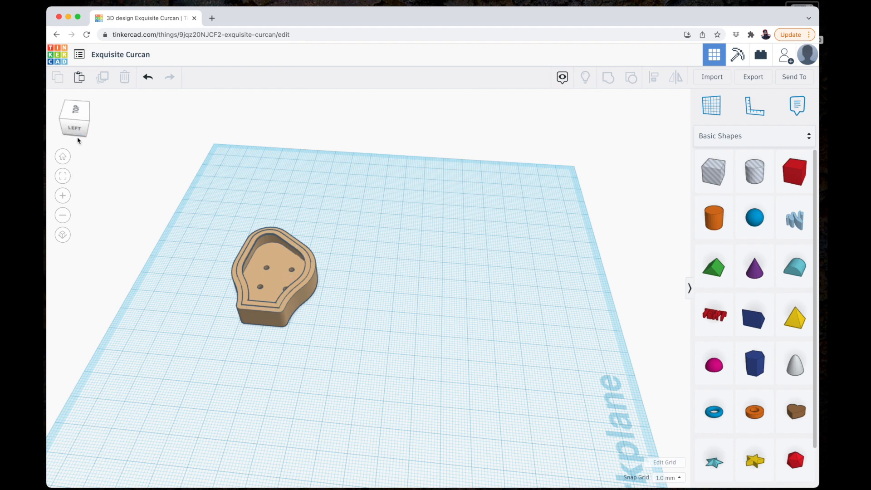
left_click_drag(77, 129, 76, 110)
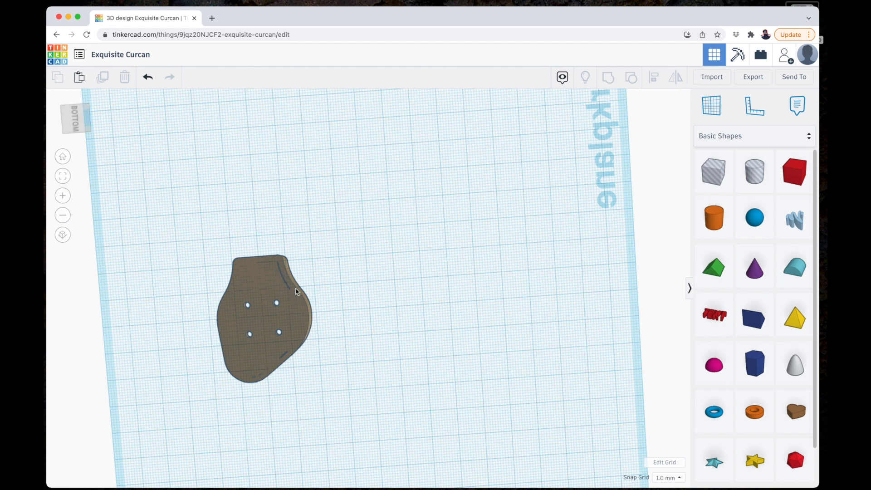
left_click_drag(76, 128, 78, 142)
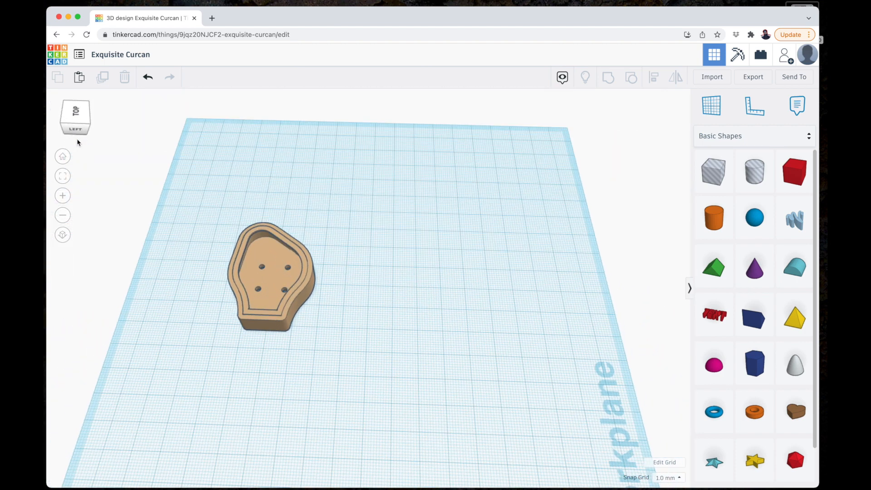
Ungroup the part back into its four separate shapes and clear the selection.
left_click_drag(215, 219, 336, 352)
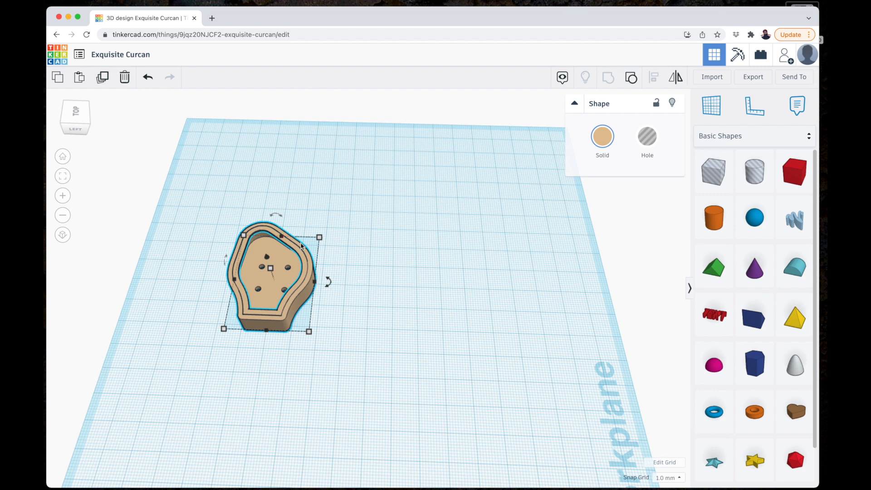
left_click(631, 79)
left_click(370, 285)
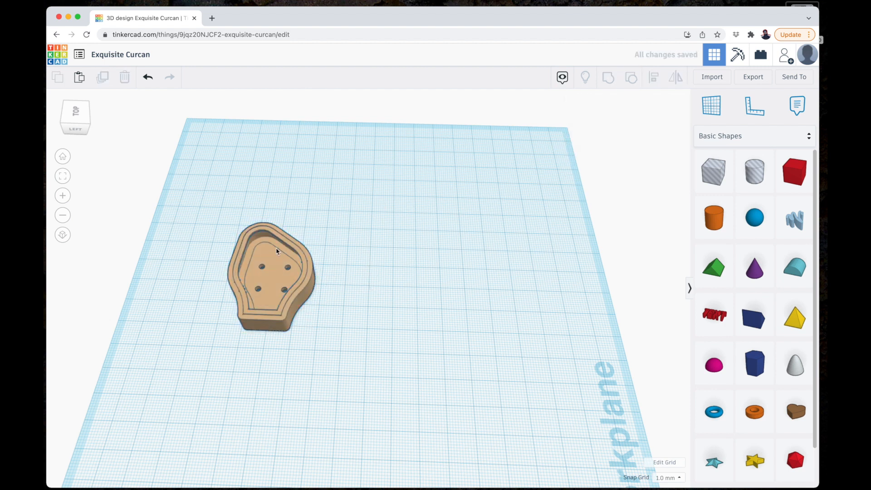
Move the raised 2 mm wide inner-line ring sideways until it sits clear of the tall outer-line ring.
left_click(279, 242)
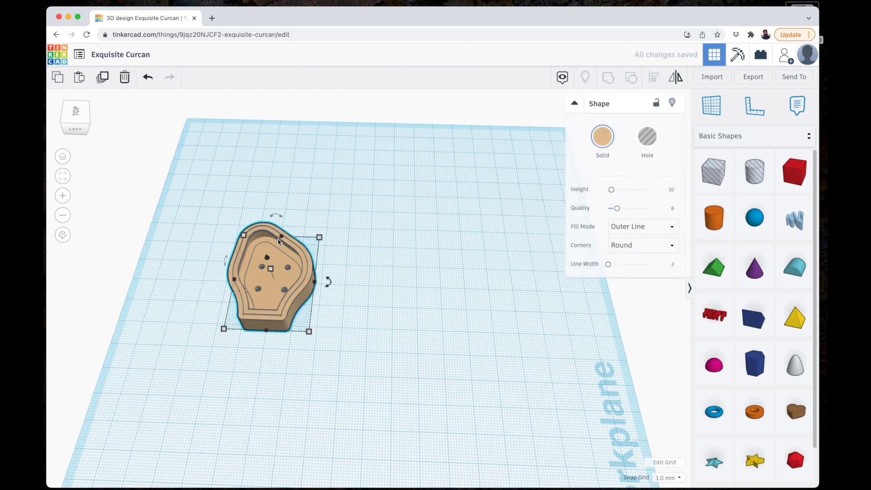
left_click(295, 253)
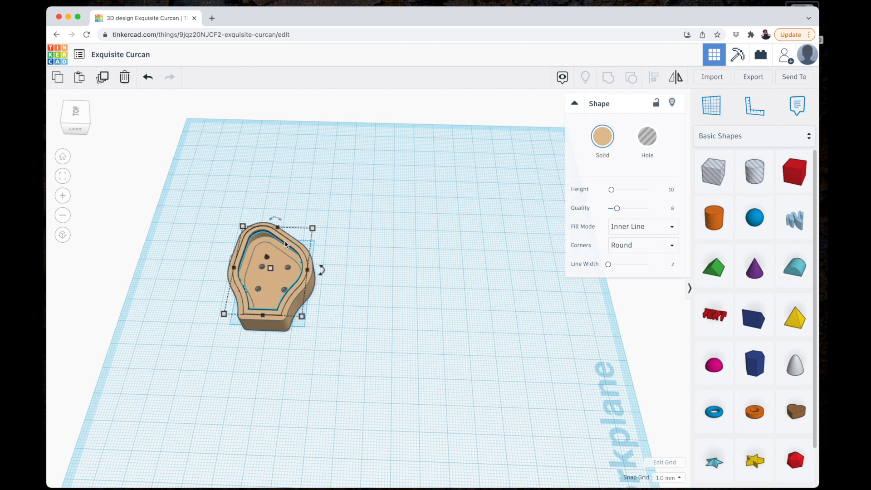
key("Right")
key("Right")
key("Right")
key("Right")
key("Right")
key("Right")
key("Right")
key("Right")
key("Right")
key("Right")
key("Right")
key("Right")
key("Right")
key("Right")
key("Right")
key("Right")
key("Right")
key("Right")
key("Right")
key("Right")
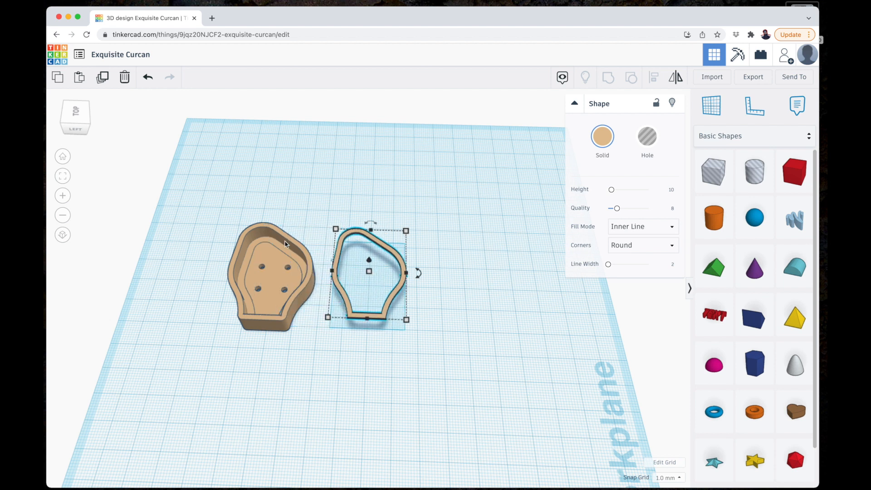
Move the plate with the four holes out of the tall outer-line ring toward the front of the workplane.
left_click(252, 255)
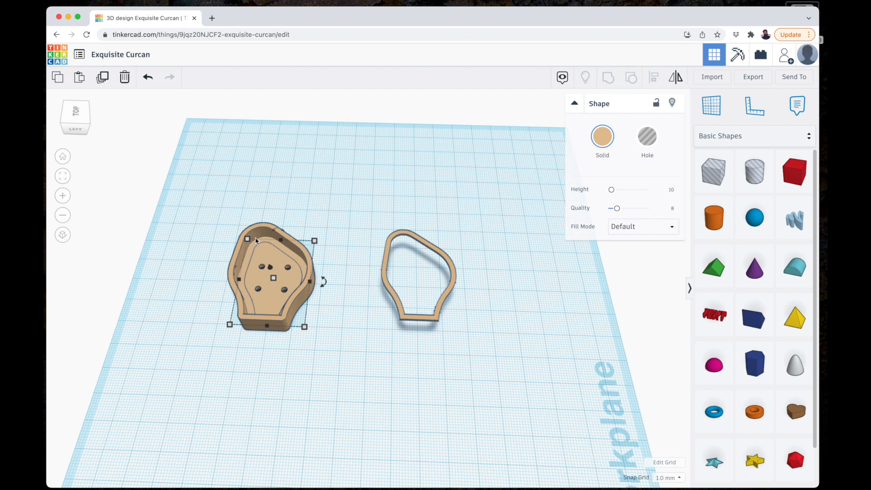
left_click(256, 241)
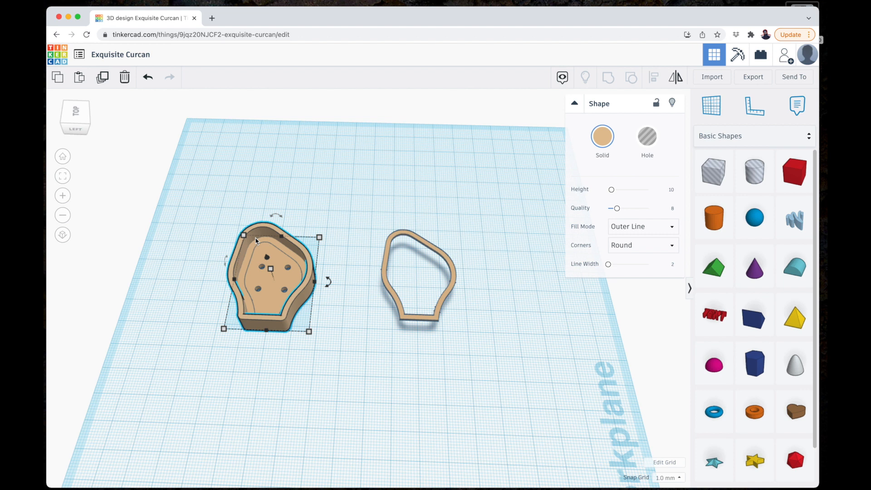
left_click(337, 223)
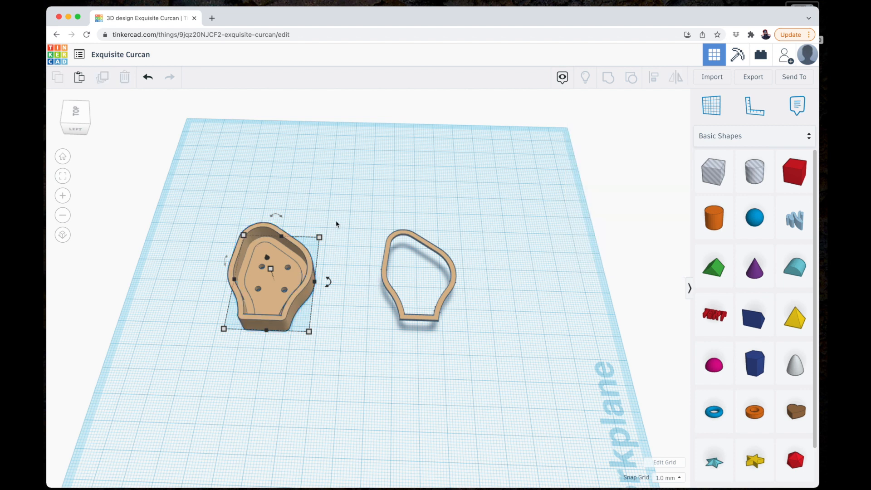
left_click(299, 262)
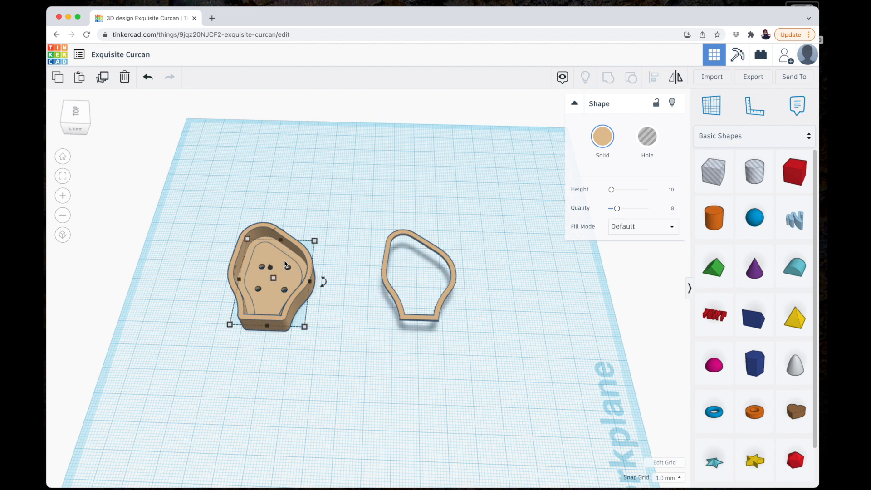
key("Down")
key("Down")
key("Down")
key("Down")
key("Down")
key("Down")
key("Down")
key("Down")
key("Down")
key("Down")
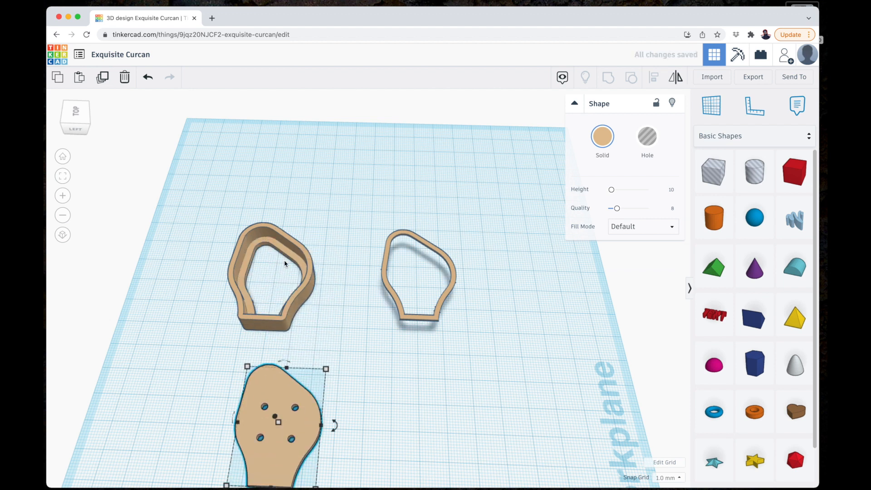
Move the 3 mm wide inner-line ring out of the tall outer-line ring to a free spot beside the four-hole plate.
left_click(252, 265)
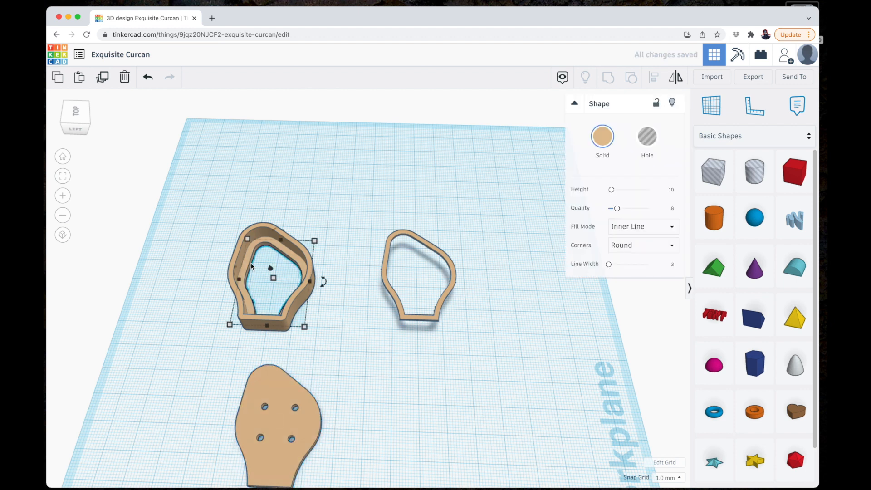
key("ctrl+v")
key("shift+Right")
key("shift+Down")
key("shift+Down")
key("shift+Right")
key("shift+Down")
key("shift+Down")
key("shift+Right")
key("shift+Right")
key("shift+Down")
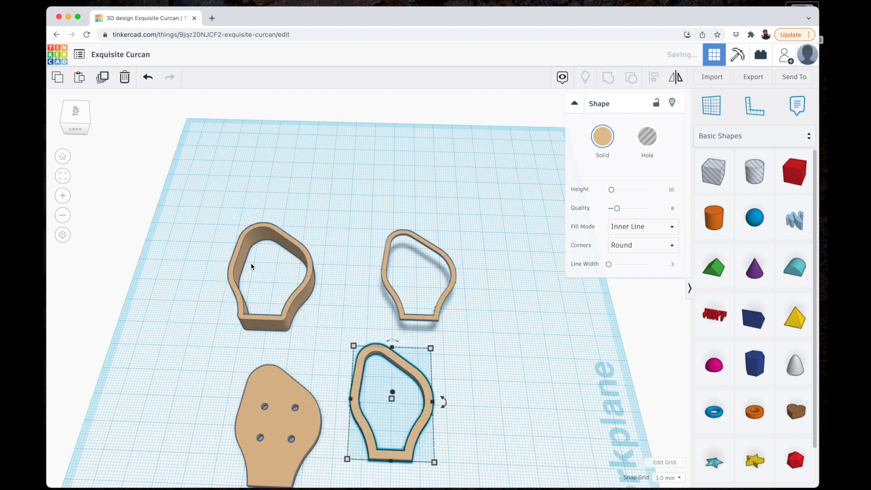
left_click(483, 380)
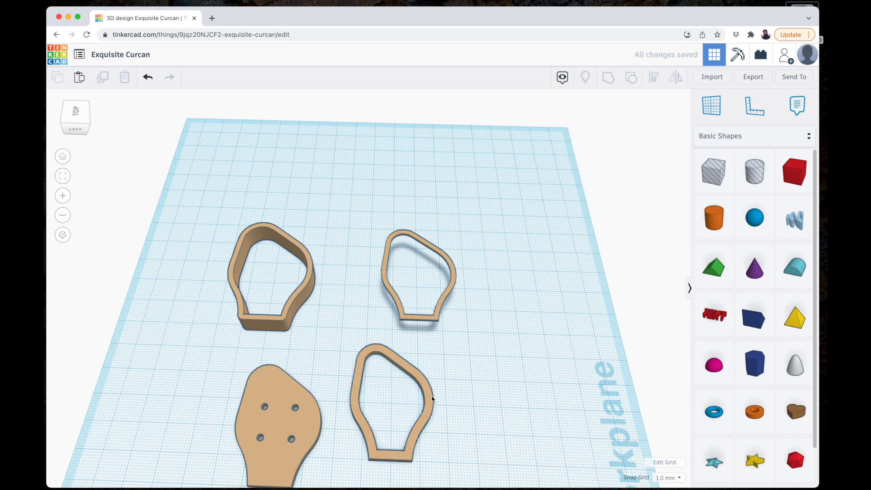
Resize the 2 mm wide inner-line ring to 30.5 mm wide and 43 mm long.
left_click(387, 267)
left_click(369, 361)
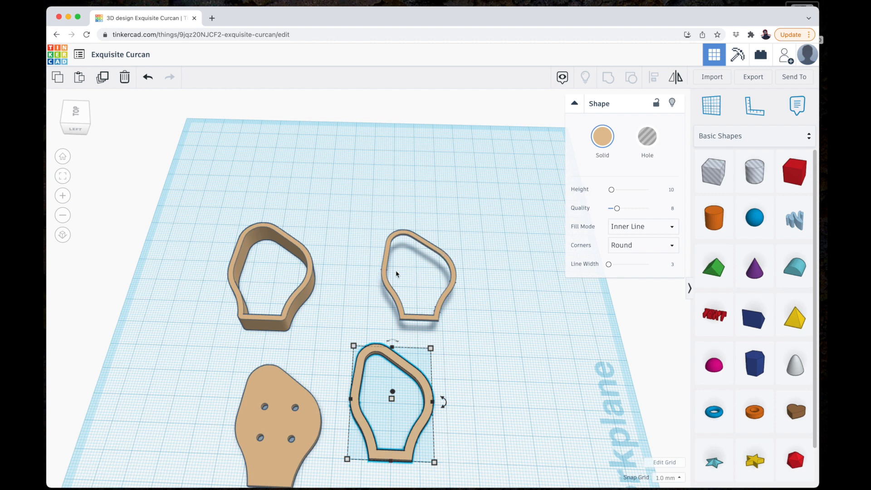
left_click(434, 252)
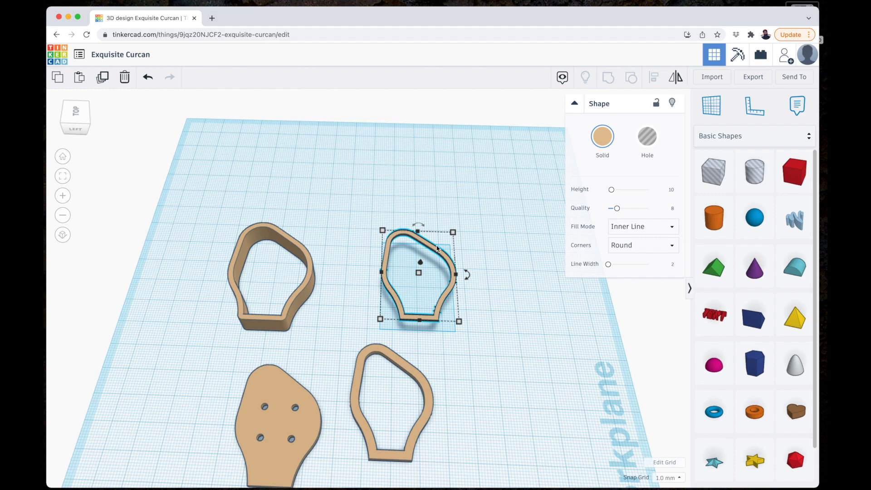
mouse_move(453, 232)
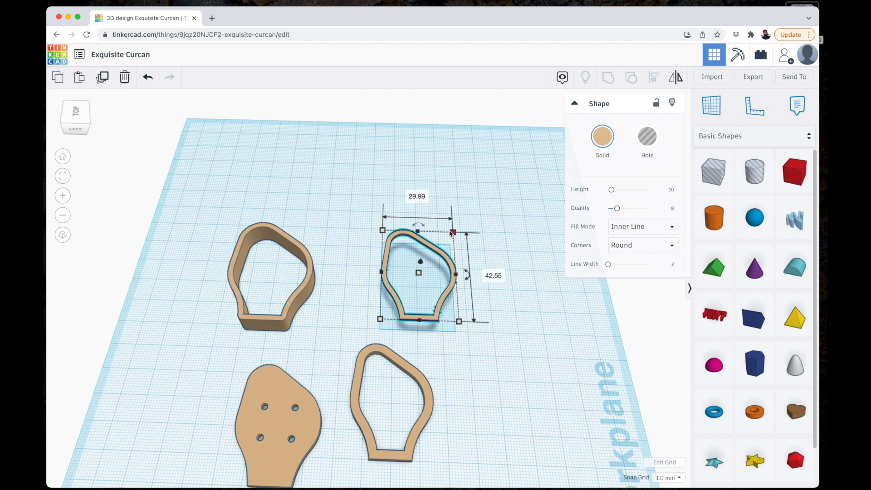
left_click(418, 197)
type("30.5")
key("Tab")
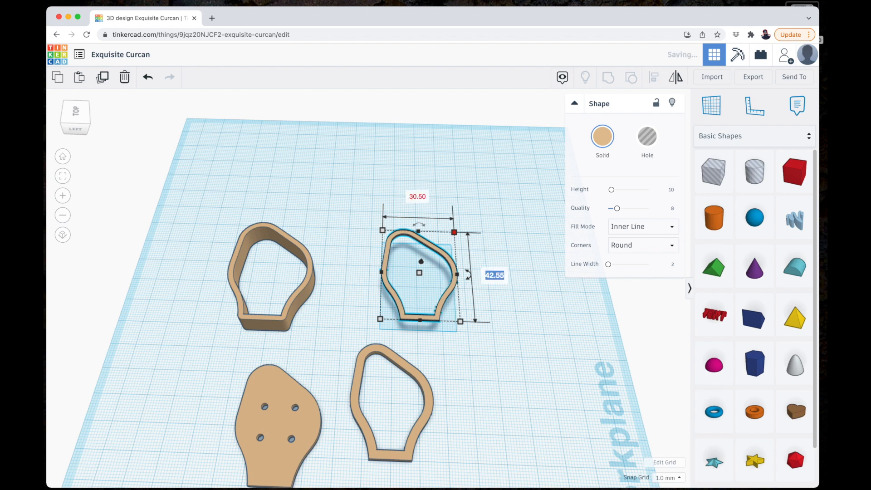
type("43")
key("Tab")
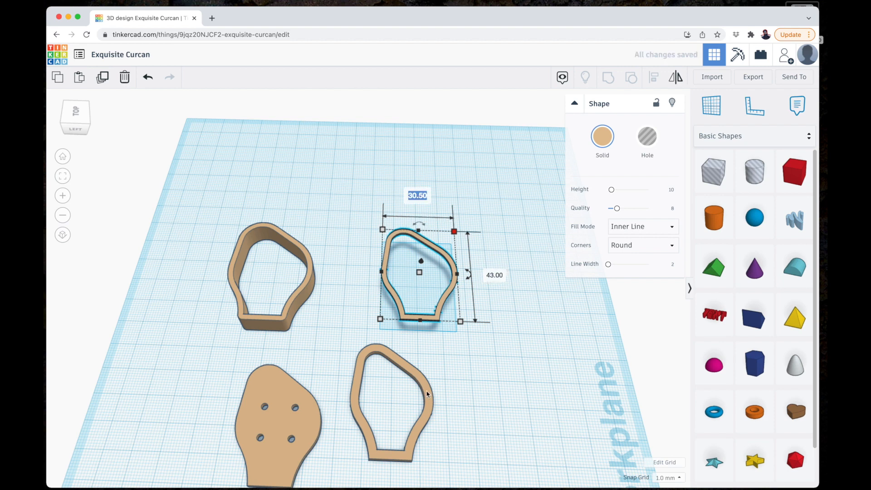
key("Return")
Resize the 3 mm wide inner-line ring to 30.5 by 43 mm and clear the selection.
left_click(422, 383)
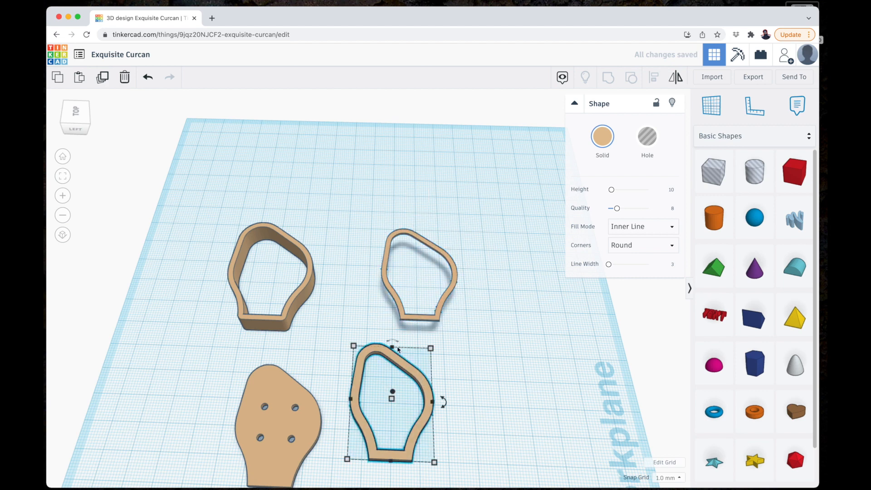
mouse_move(431, 348)
left_click(393, 307)
type("30")
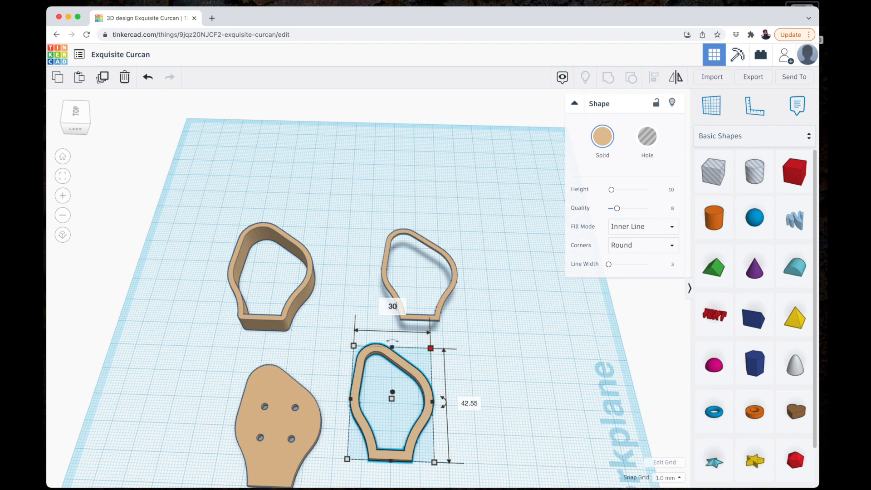
type(".5")
left_click(469, 403)
type("43")
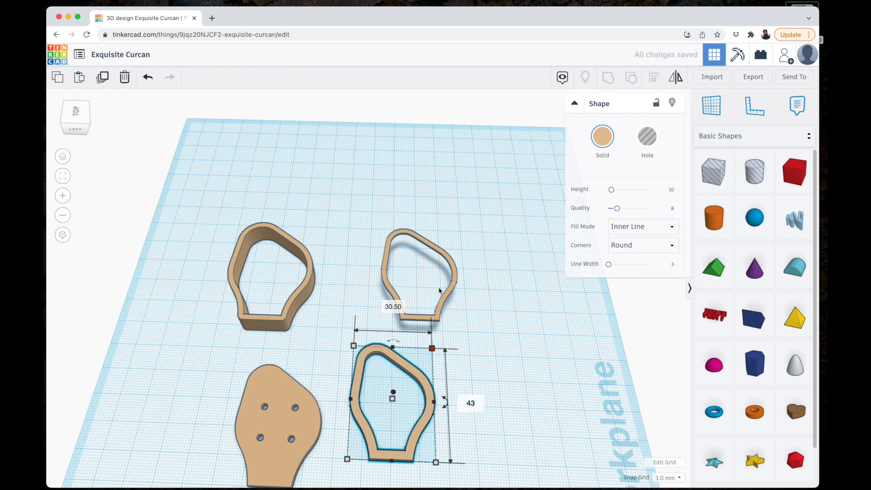
key("Return")
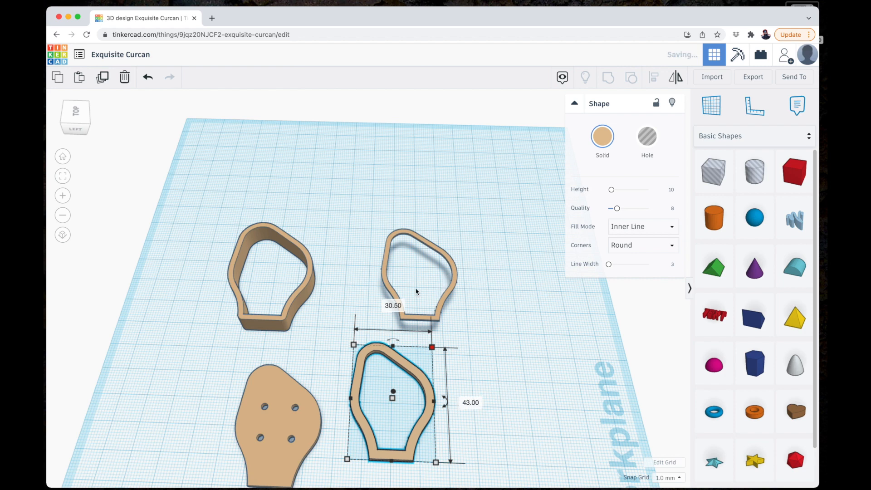
left_click(456, 275)
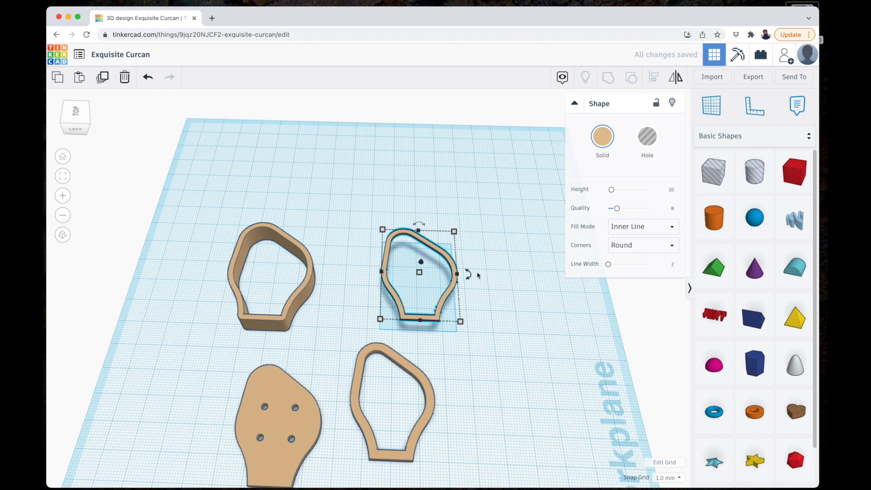
left_click(431, 385)
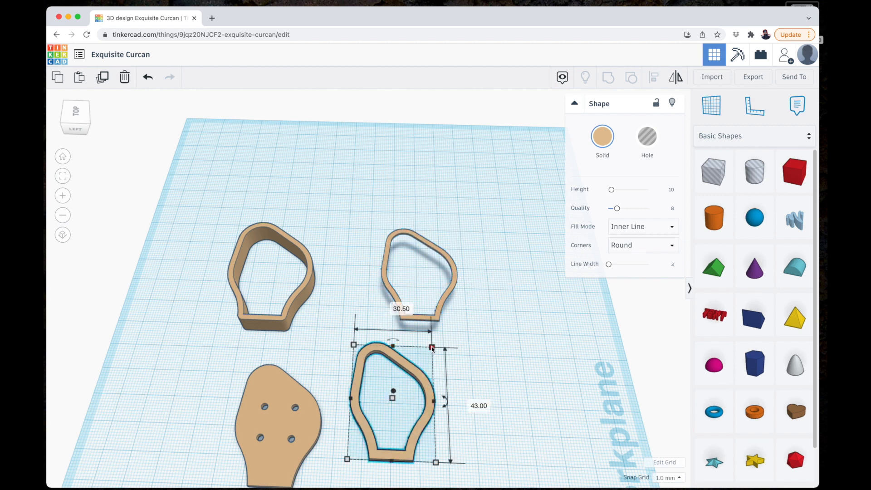
left_click(495, 375)
Move the four-hole plate and both resized inner-line rings back into the tall outer-line ring.
left_click_drag(276, 387, 265, 242)
left_click(388, 265)
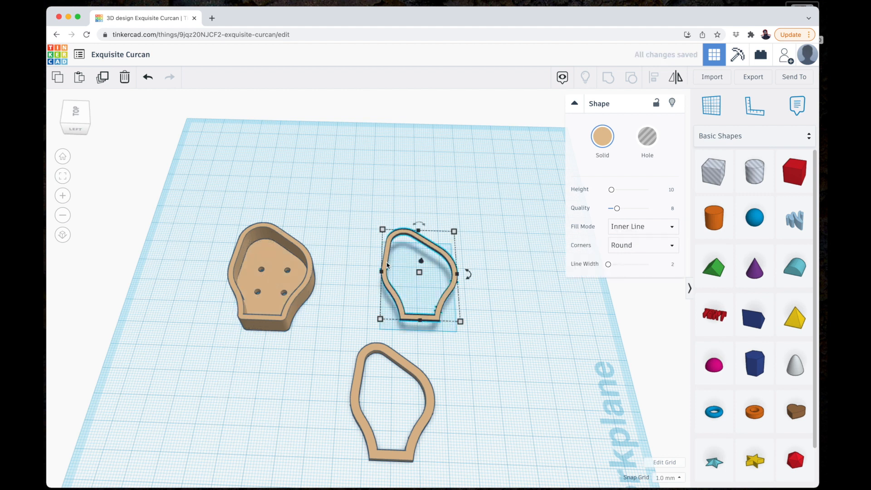
left_click_drag(387, 265, 227, 262)
left_click(360, 365)
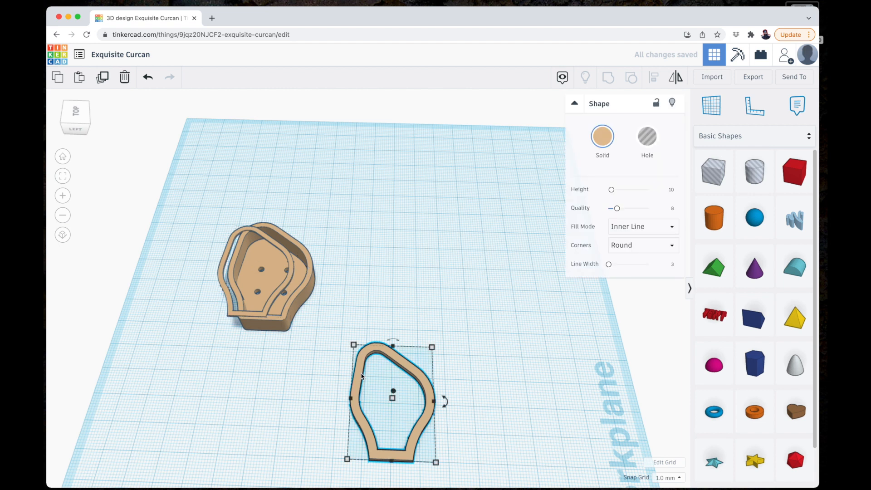
left_click_drag(359, 376, 251, 261)
Centre-align the four-hole plate and the three rings with each other along both workplane directions.
left_click_drag(211, 204, 366, 370)
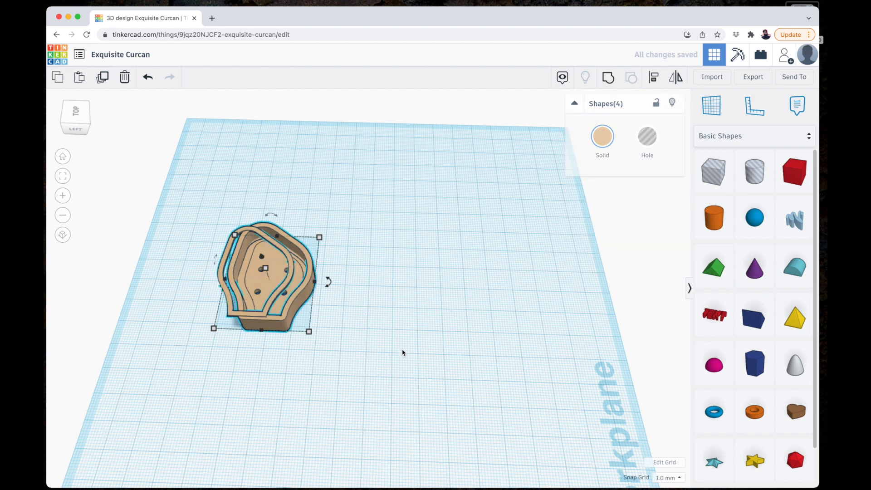
left_click(656, 78)
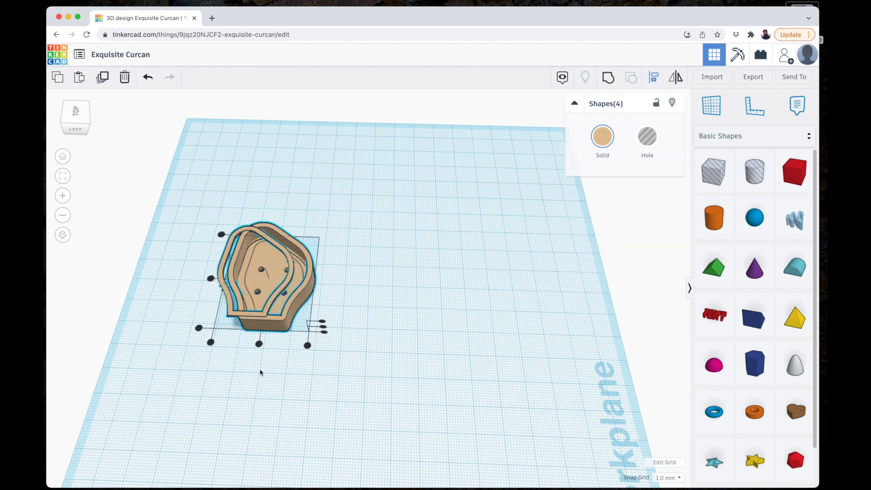
left_click(259, 344)
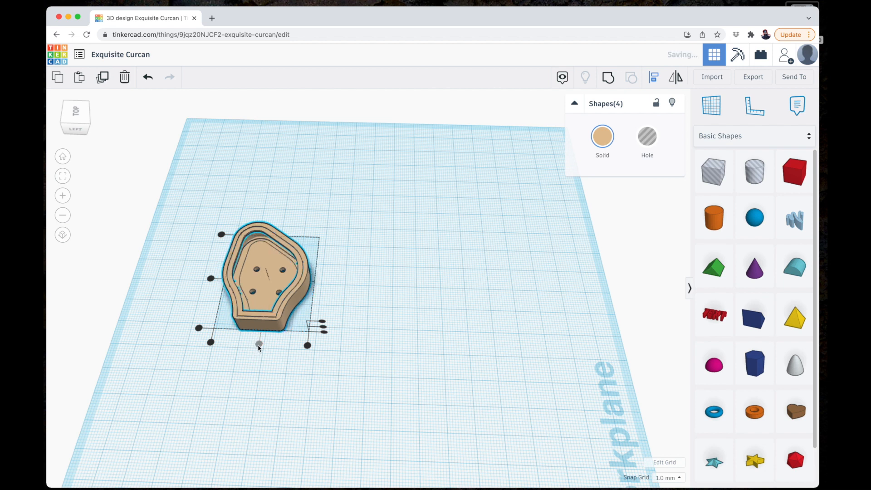
left_click(215, 279)
Group the four aligned shapes into one part and clear the selection.
left_click_drag(205, 207, 358, 386)
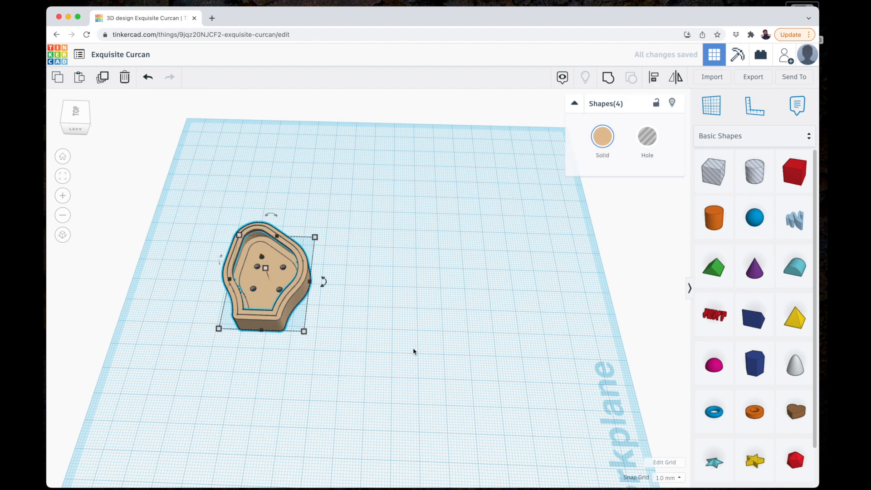
left_click(608, 78)
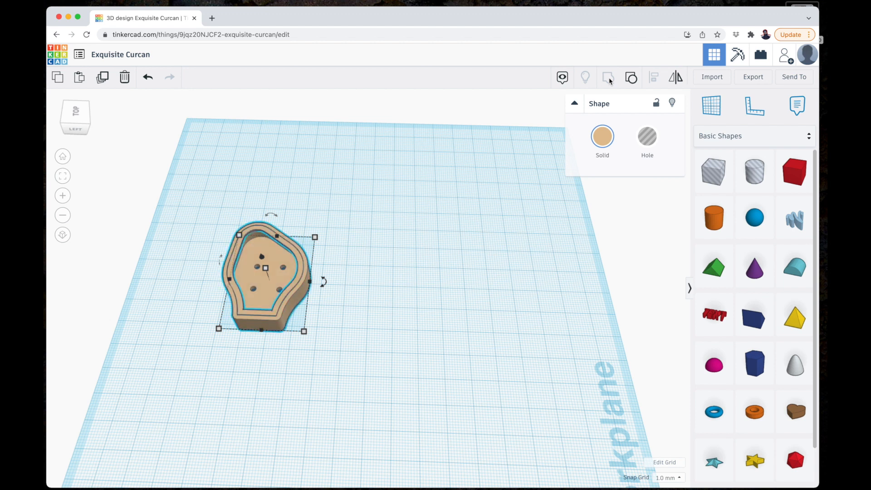
left_click(418, 285)
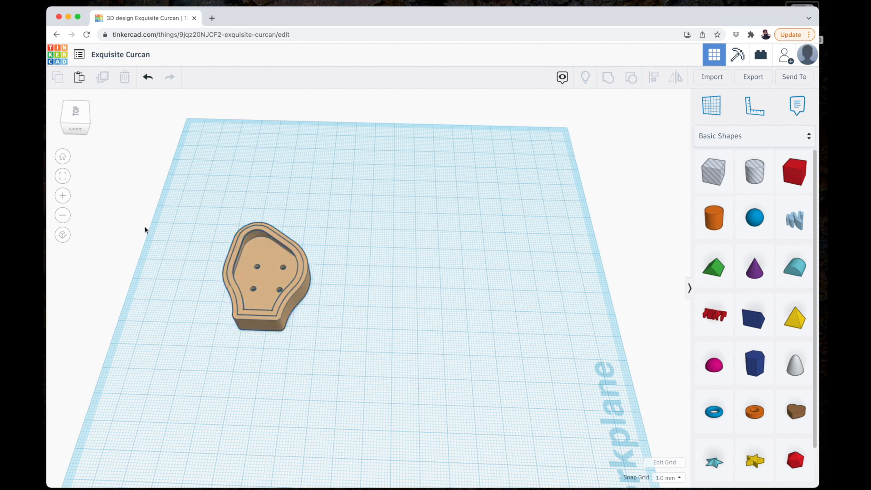
Inspect the part's rim and walls, ungroup it into its four shapes and clear the selection.
left_click(63, 195)
left_click(63, 195)
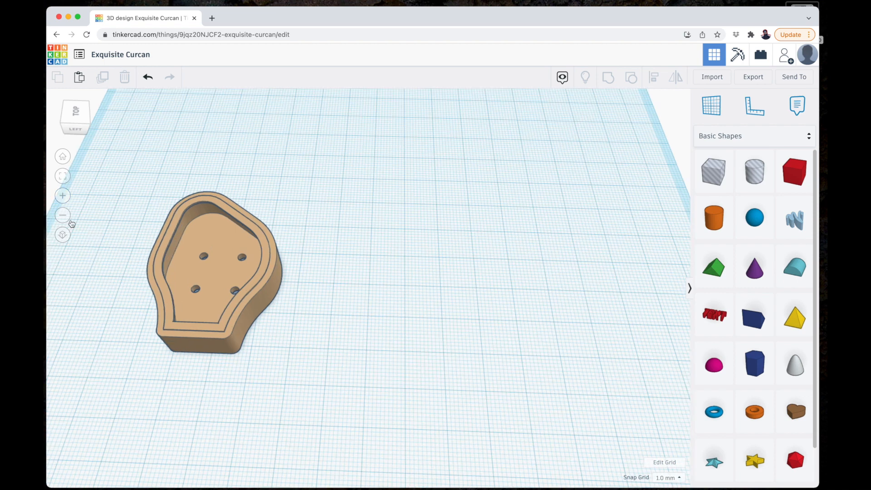
left_click_drag(79, 129, 89, 122)
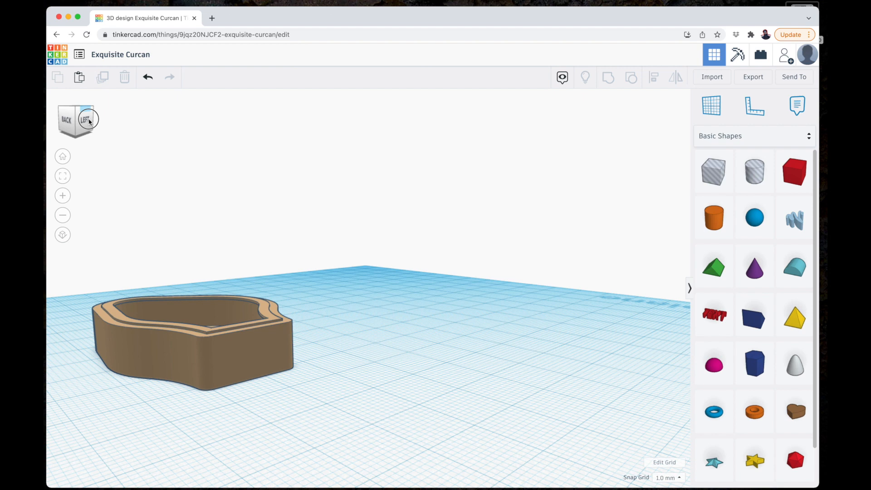
left_click_drag(89, 121, 87, 121)
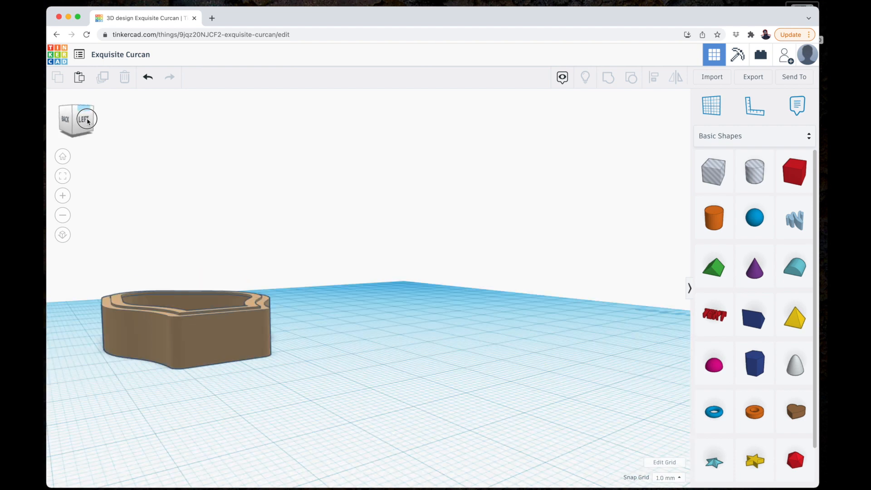
left_click_drag(87, 120, 88, 123)
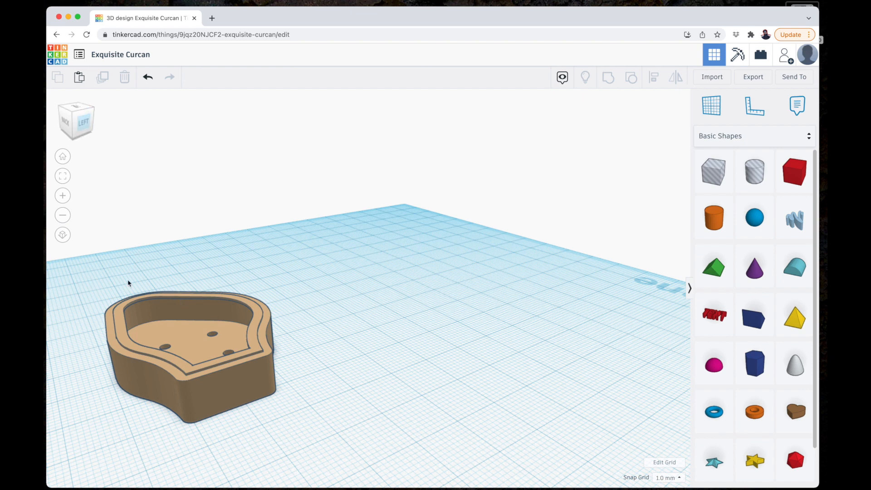
left_click(65, 212)
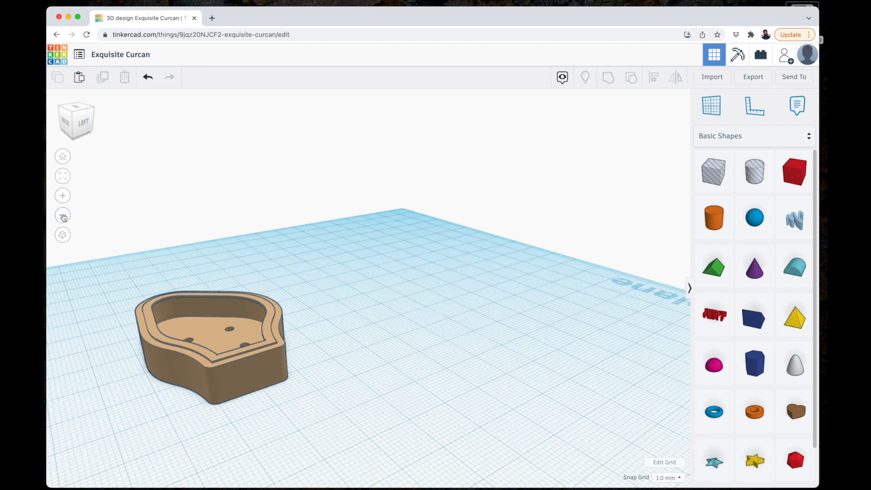
left_click_drag(137, 273, 341, 412)
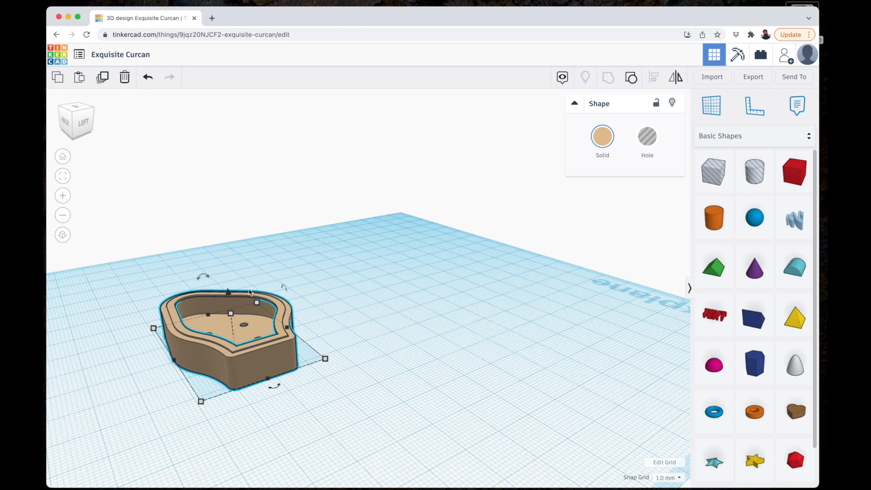
left_click(631, 77)
left_click(354, 313)
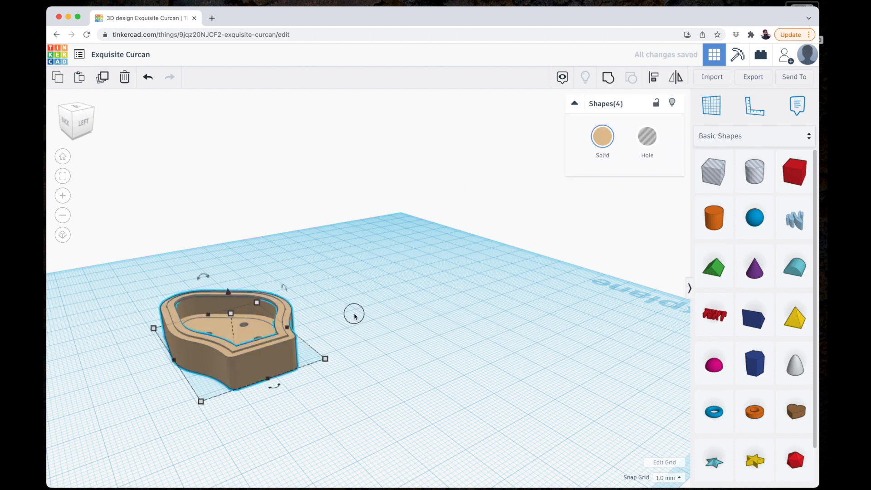
Try to lower the 2 mm wide inner-line ring by 1 mm.
left_click(278, 324)
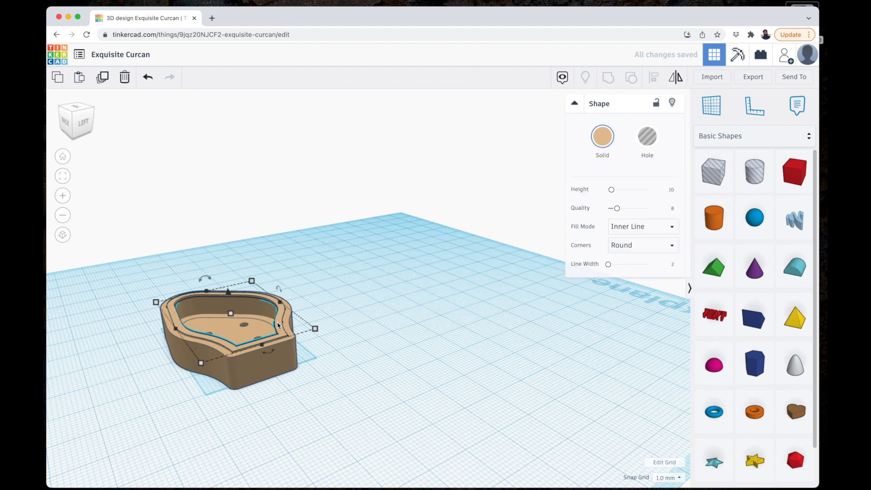
left_click(228, 294)
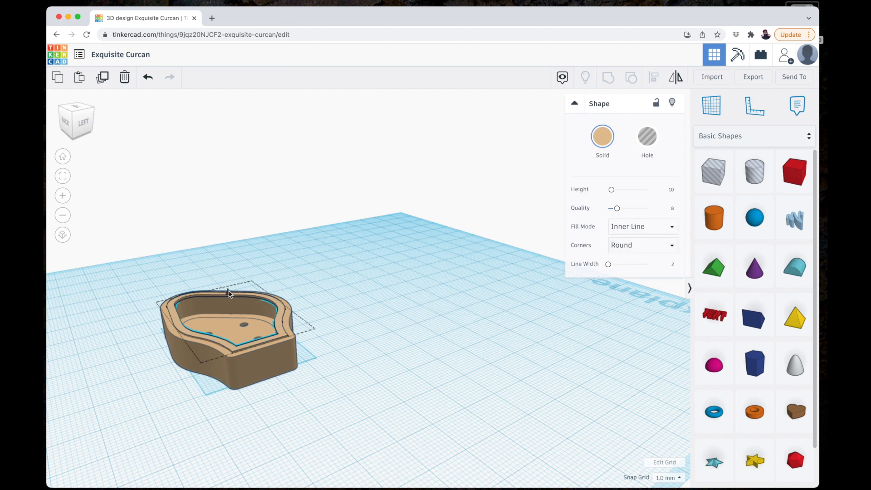
left_click(228, 294)
left_click_drag(228, 294, 229, 294)
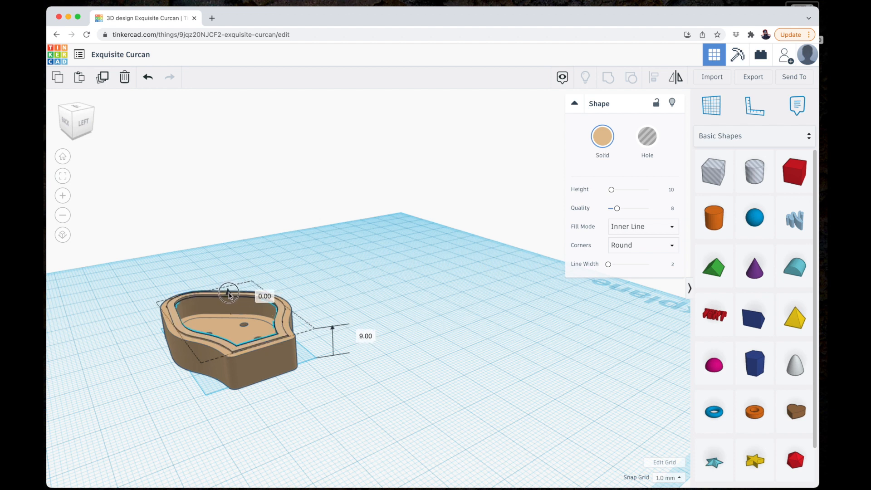
left_click_drag(229, 295, 229, 296)
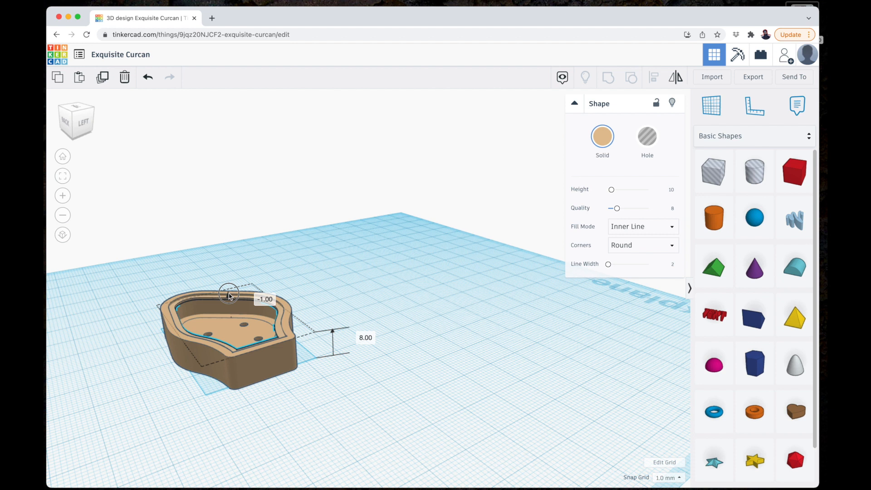
left_click_drag(229, 296, 229, 294)
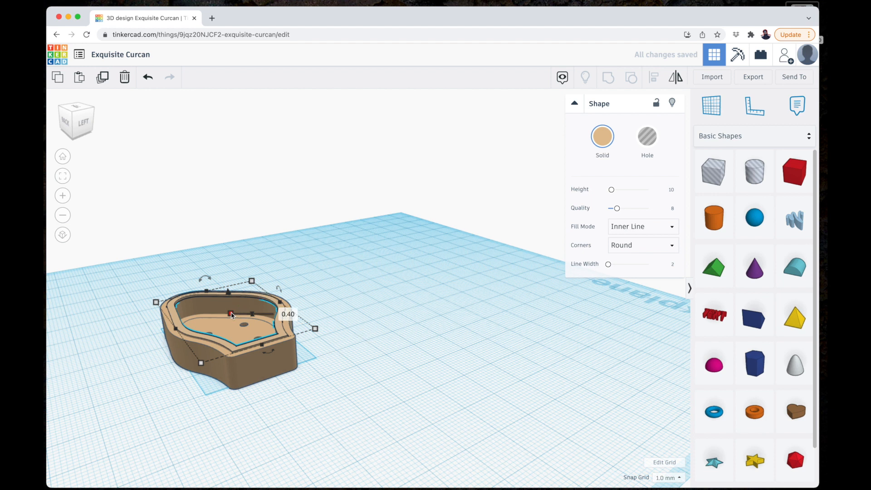
Set the 2 mm wide inner-line ring's height to 2 mm and lower it to sit down inside the part's rim.
left_click(288, 314)
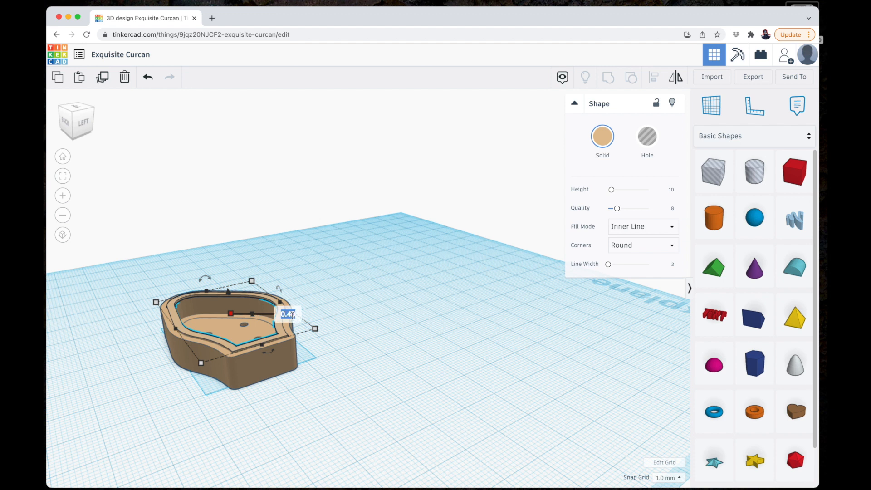
type("2")
key("Return")
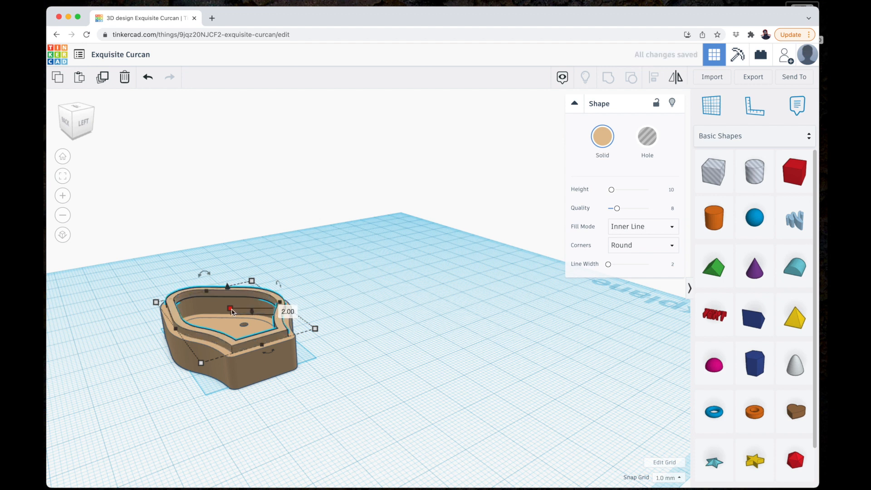
left_click_drag(229, 286, 229, 292)
left_click(331, 293)
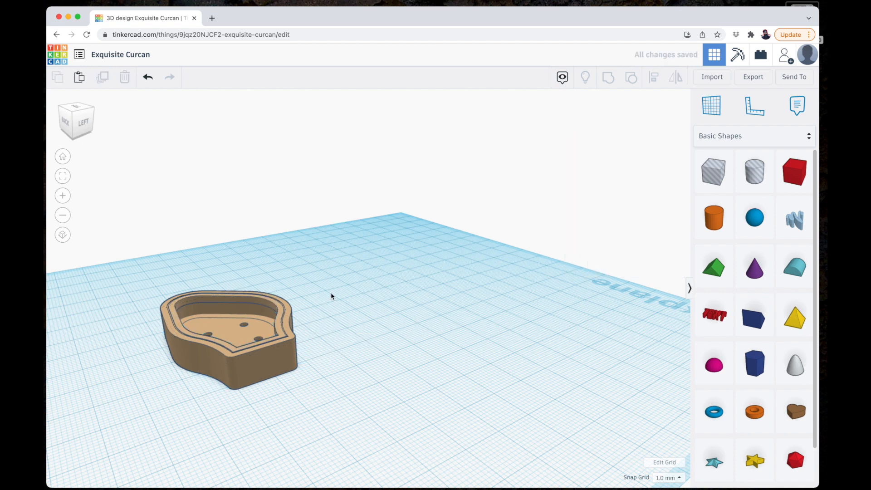
Group the four-hole plate and the three rings into a single part.
left_click(195, 337)
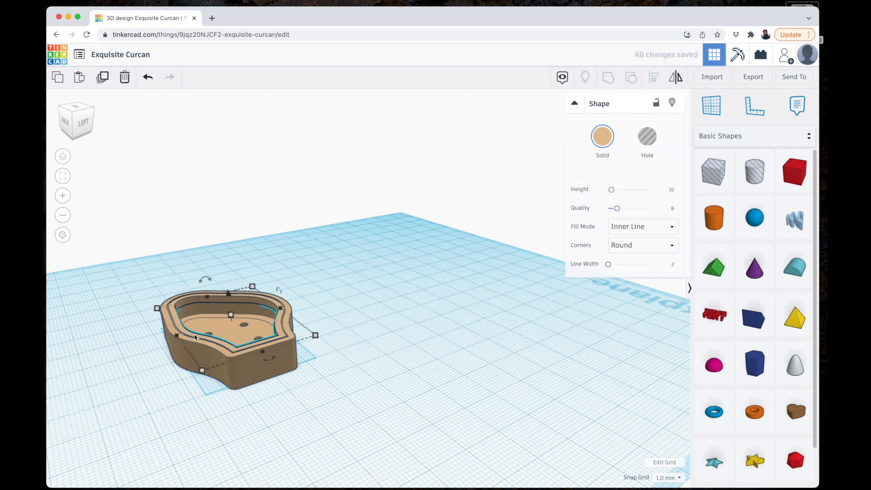
left_click(339, 300)
left_click_drag(141, 278, 354, 412)
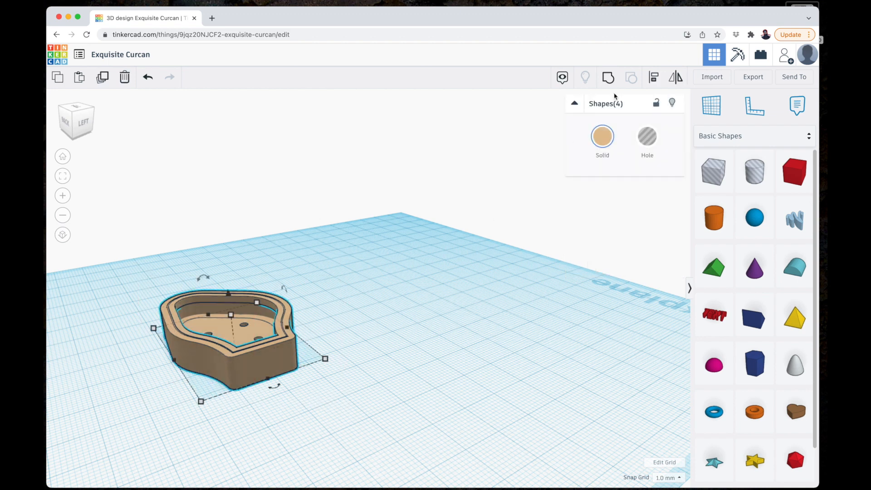
left_click(608, 80)
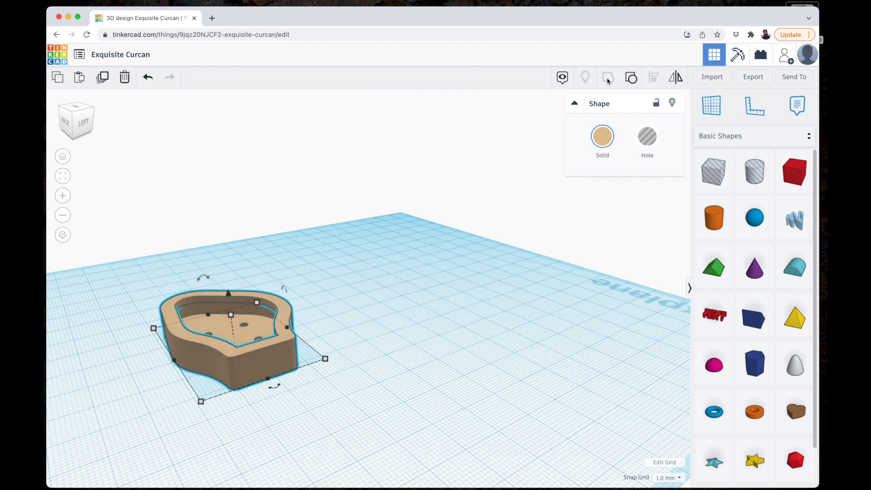
Examine the grouped part from above and from its underside, checking the walls and the four holes.
left_click(78, 129)
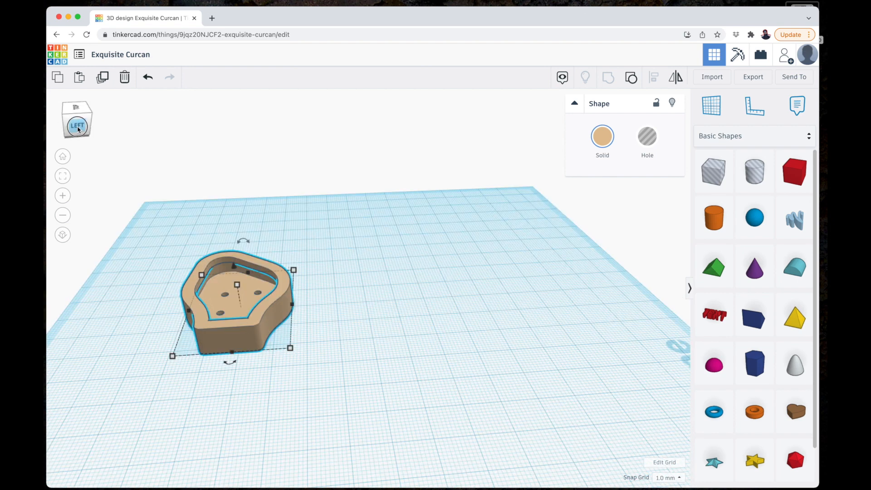
left_click_drag(78, 130, 81, 130)
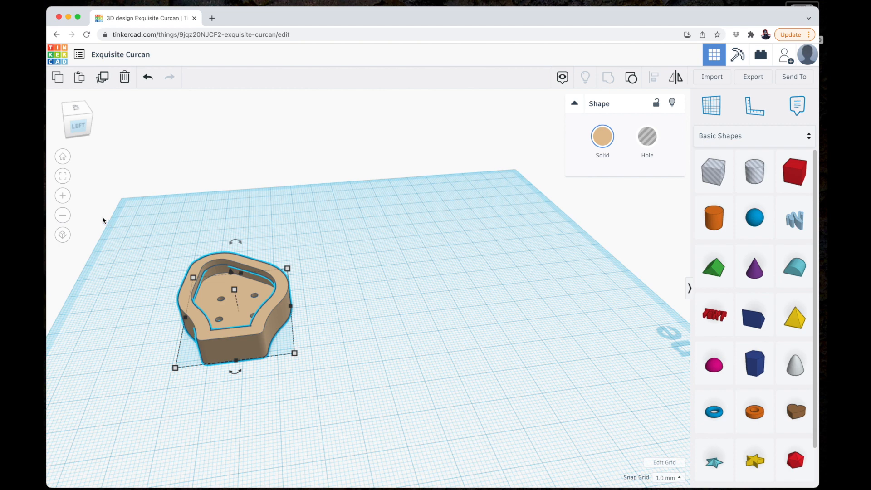
left_click(64, 177)
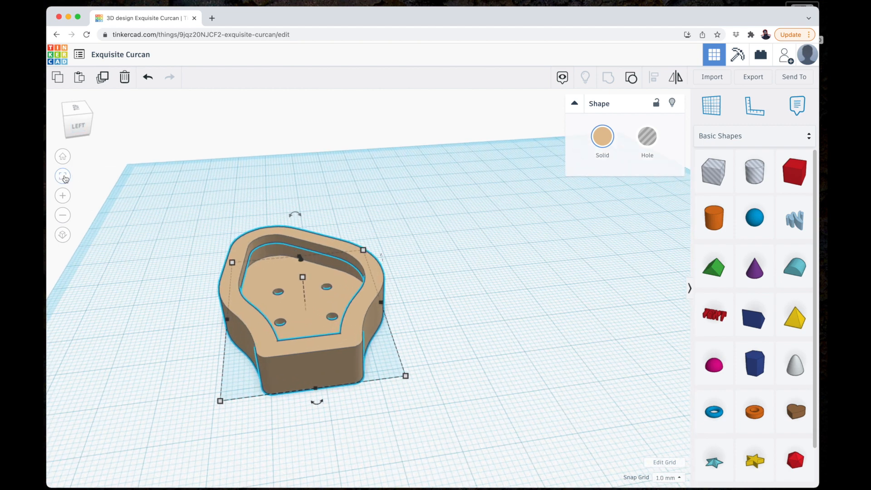
left_click(233, 226)
left_click_drag(80, 129, 80, 115)
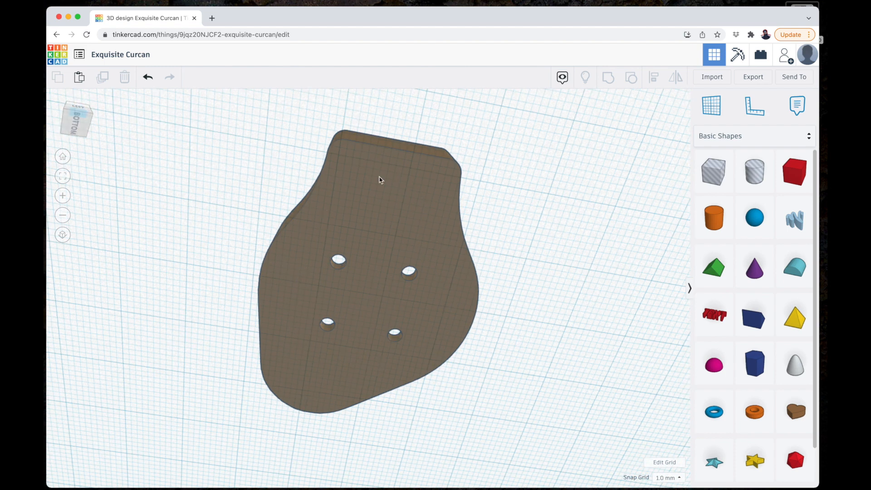
left_click(78, 122)
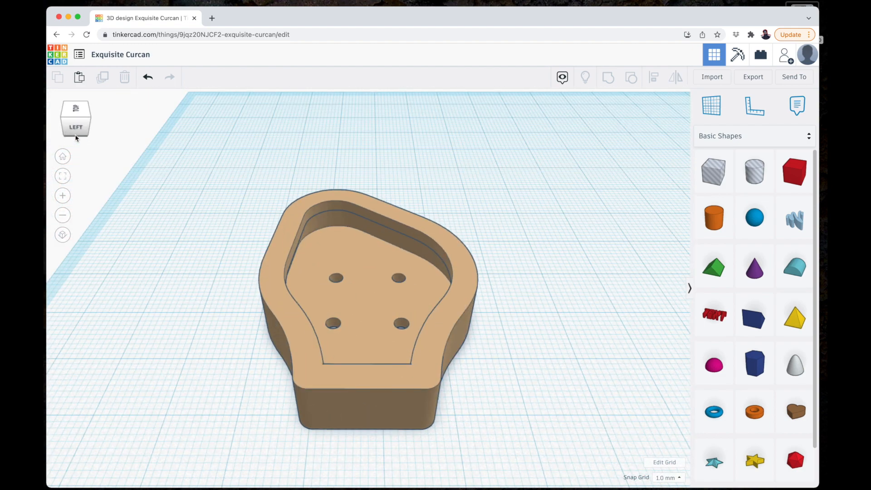
left_click(76, 137)
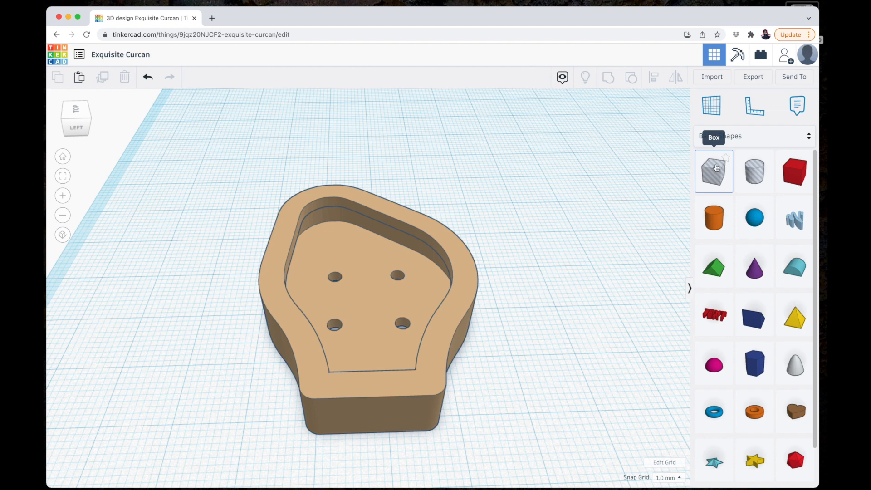
Place a 20 mm hole box over the narrow flat end of the grouped part.
left_click_drag(730, 179, 375, 459)
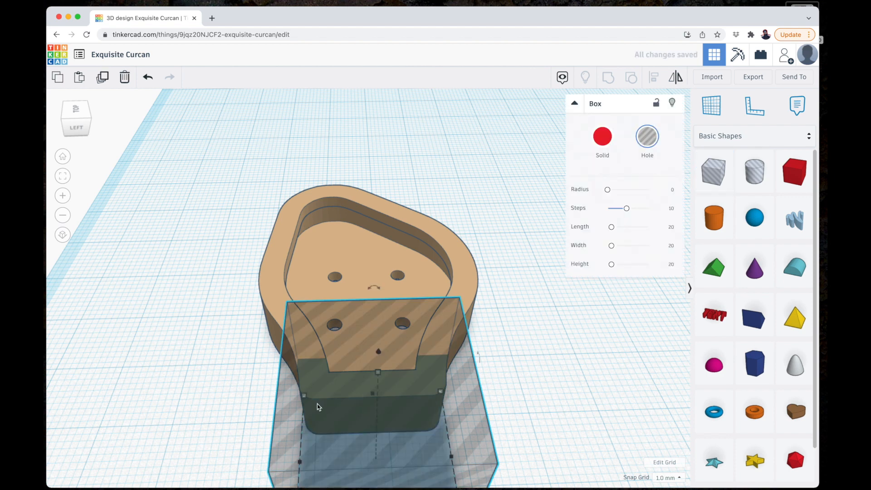
left_click(167, 268)
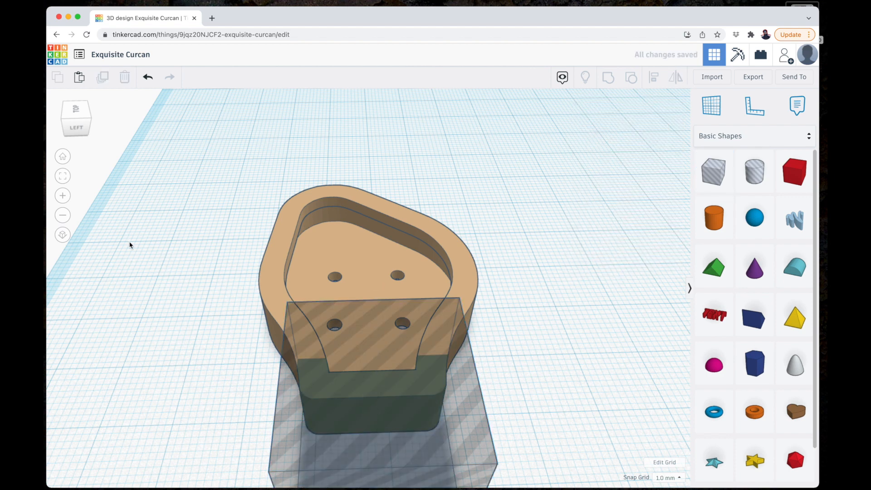
left_click(63, 178)
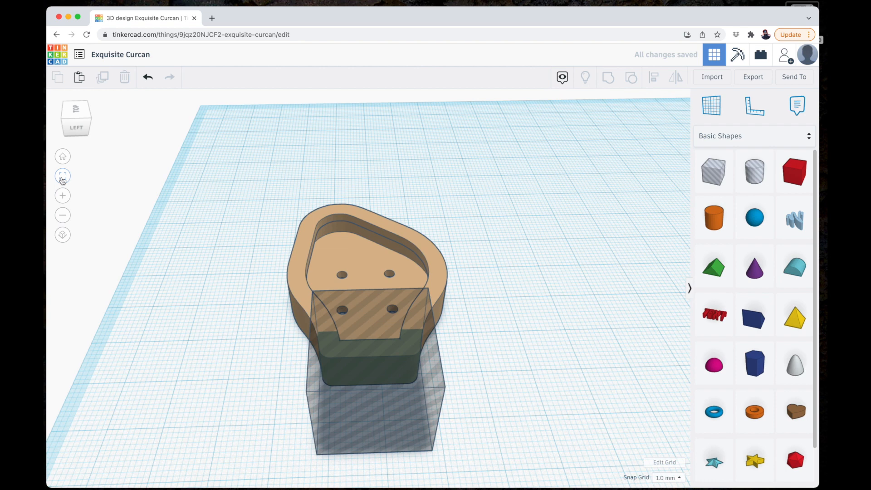
Widen the hole box on both sides so it extends well past the part's narrow end, and clear the selection.
left_click(368, 371)
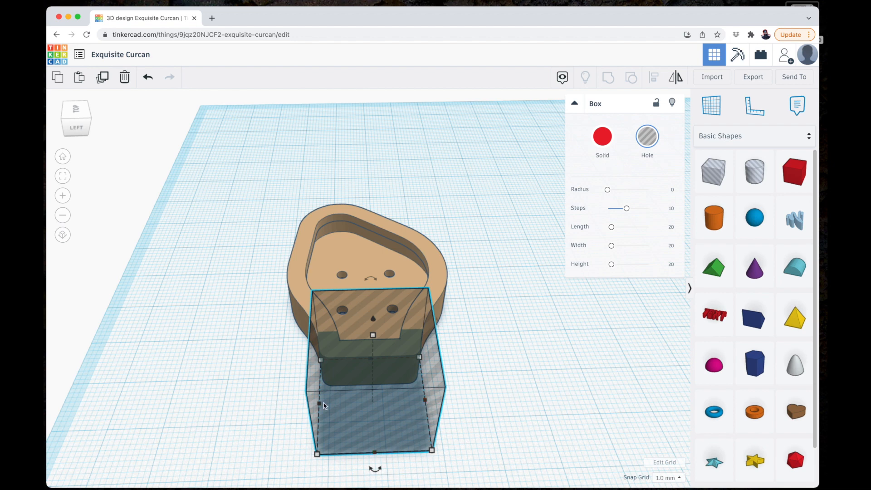
left_click_drag(320, 405, 286, 404)
left_click_drag(423, 403, 462, 404)
left_click(562, 383)
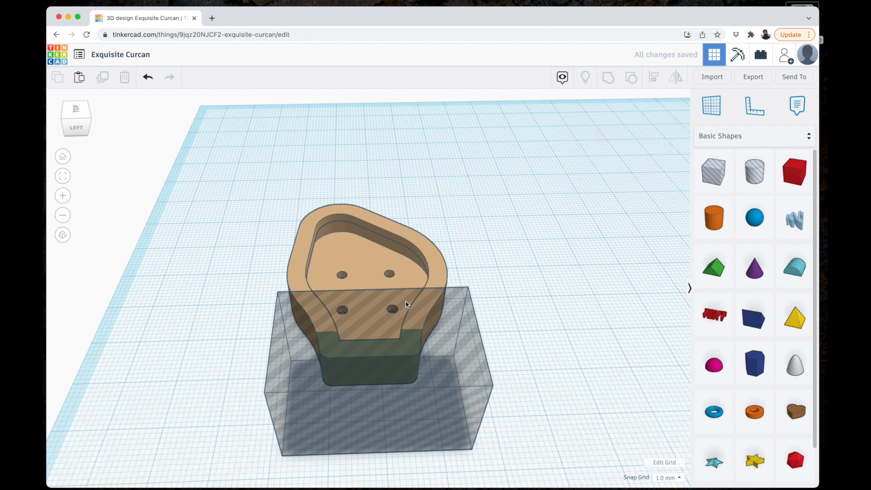
From a top view, nudge the hole box 2 mm outward along the part's length, away from the four holes.
left_click(77, 114)
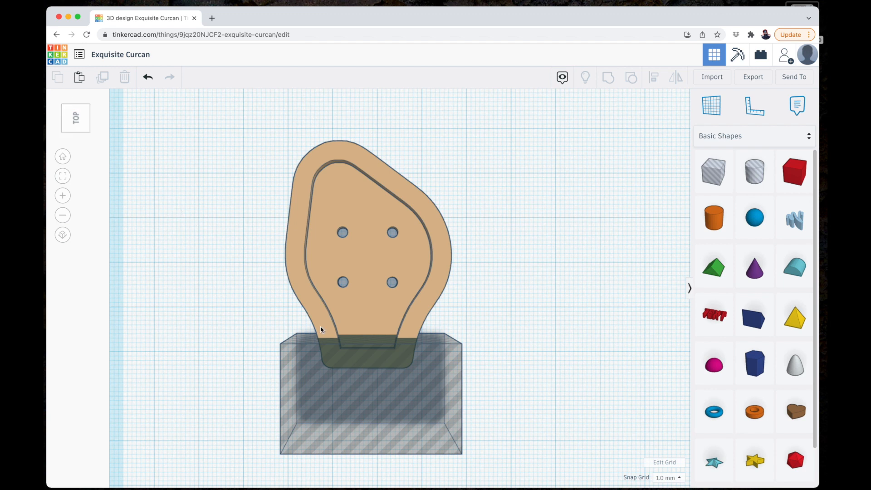
left_click(371, 383)
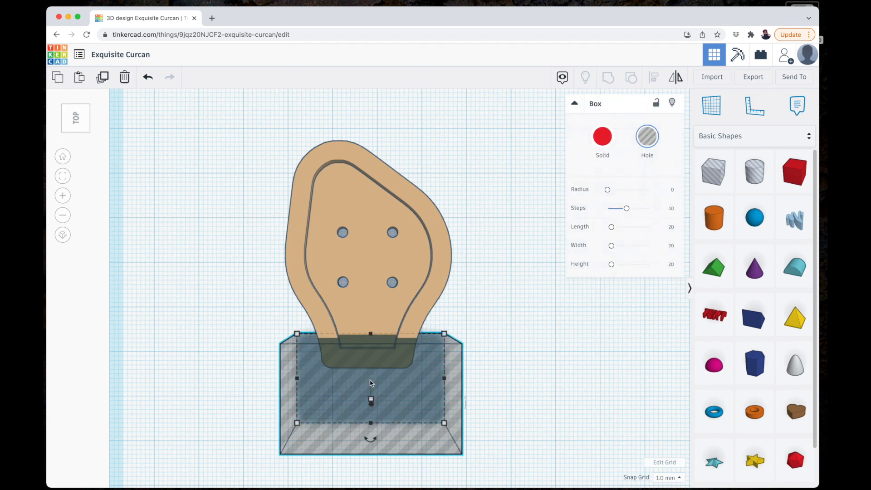
key("Down")
key("Down")
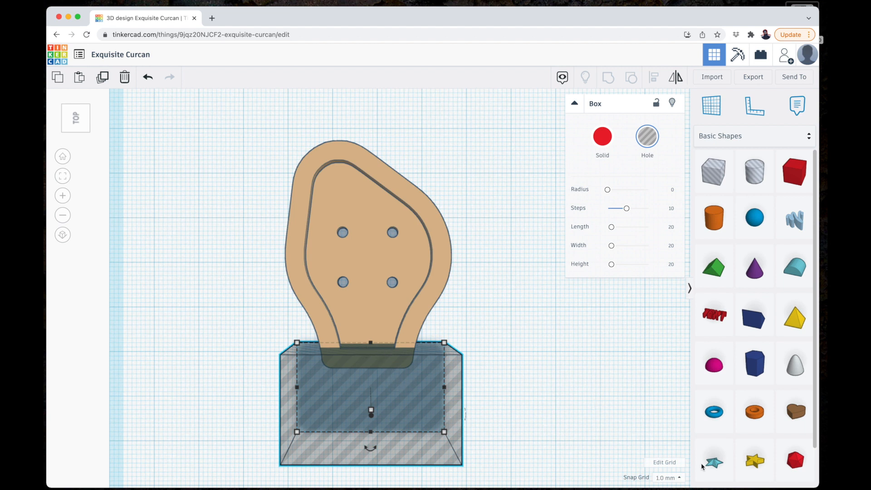
key("Up")
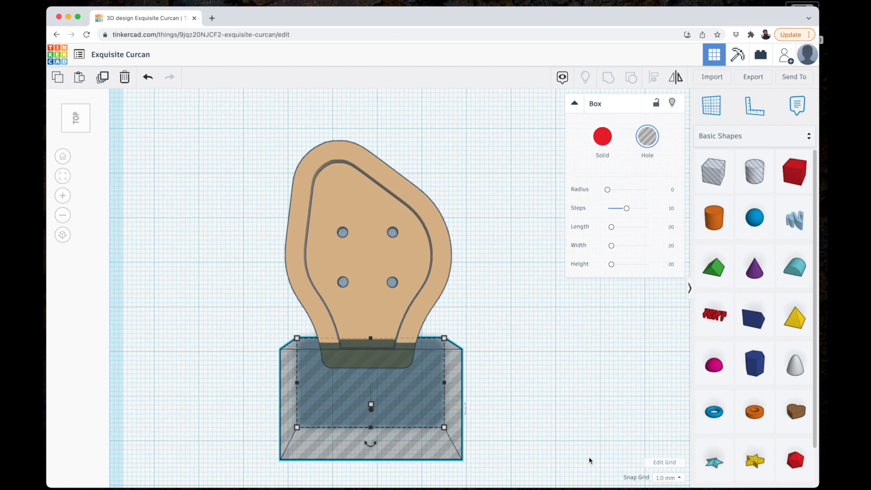
key("Down")
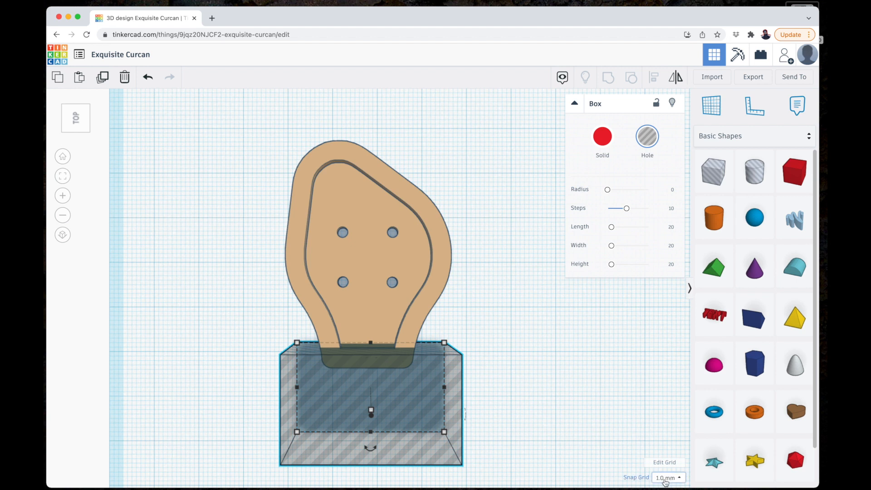
key("Up")
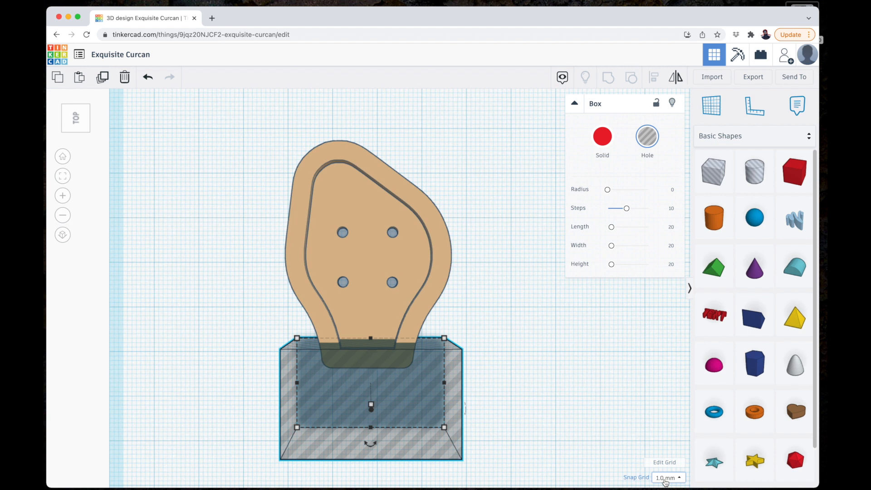
key("Down")
Set the snap grid to 0.5 mm and nudge the hole box one increment back toward the four holes.
left_click(665, 478)
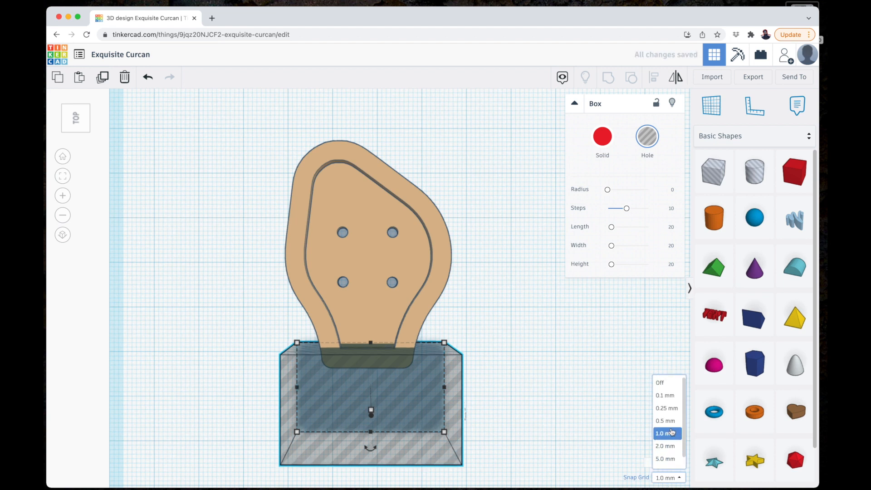
left_click(669, 422)
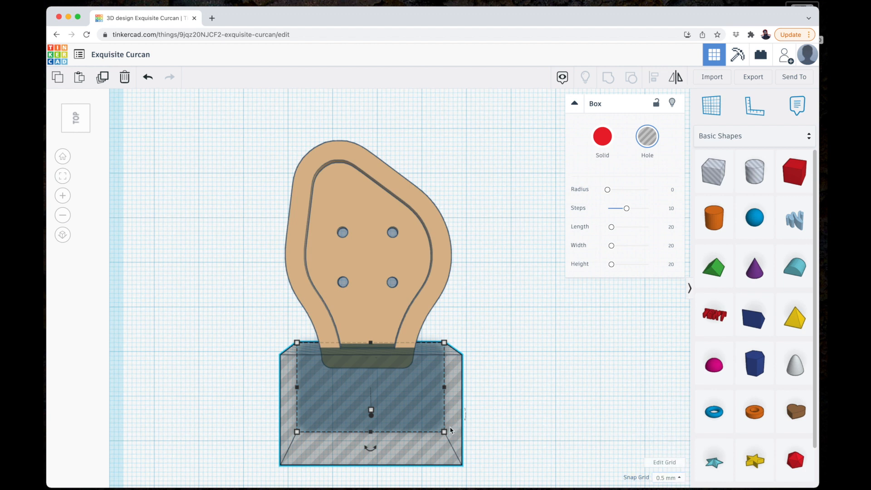
key("Up")
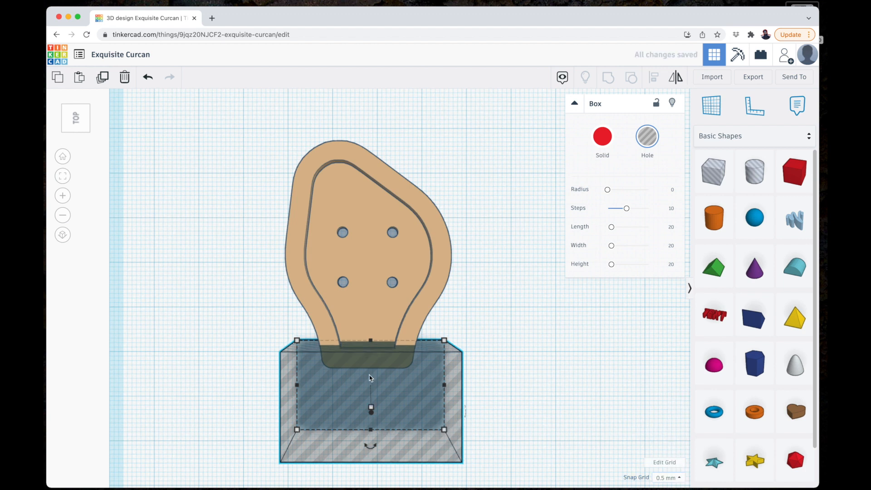
Group the part with the hole box to cut off its narrow end, and clear the selection.
left_click_drag(239, 125, 503, 485)
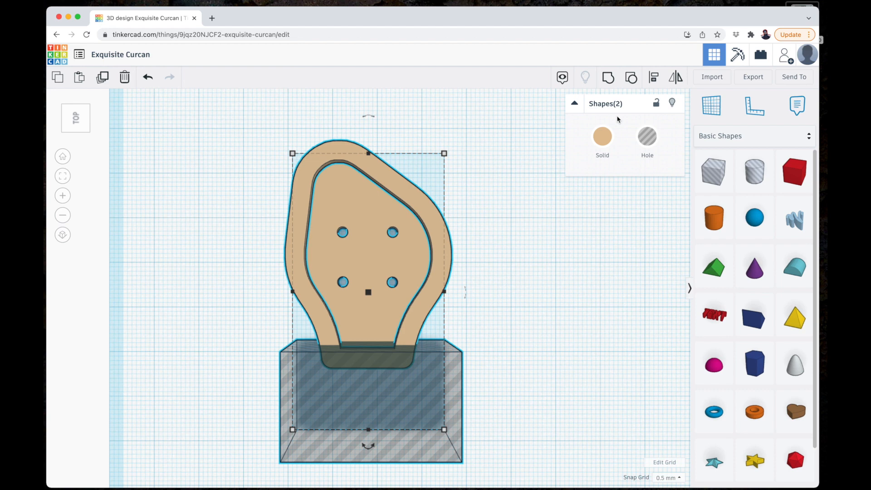
left_click(609, 78)
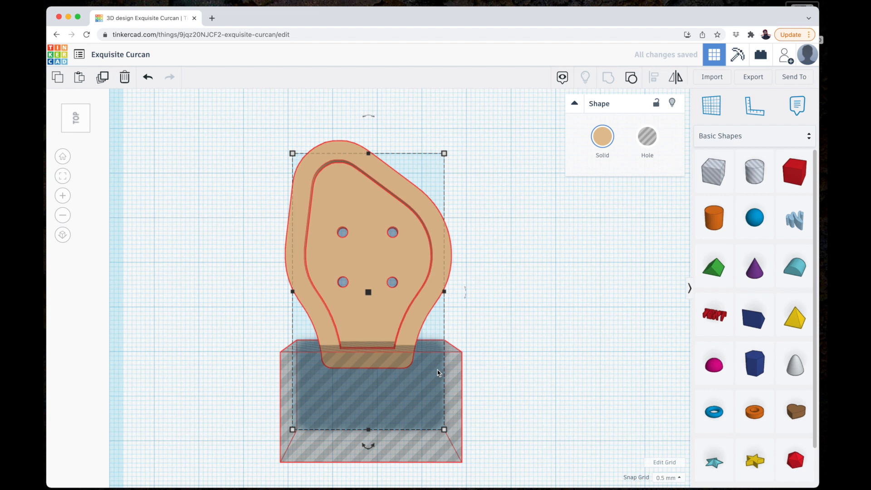
left_click(499, 346)
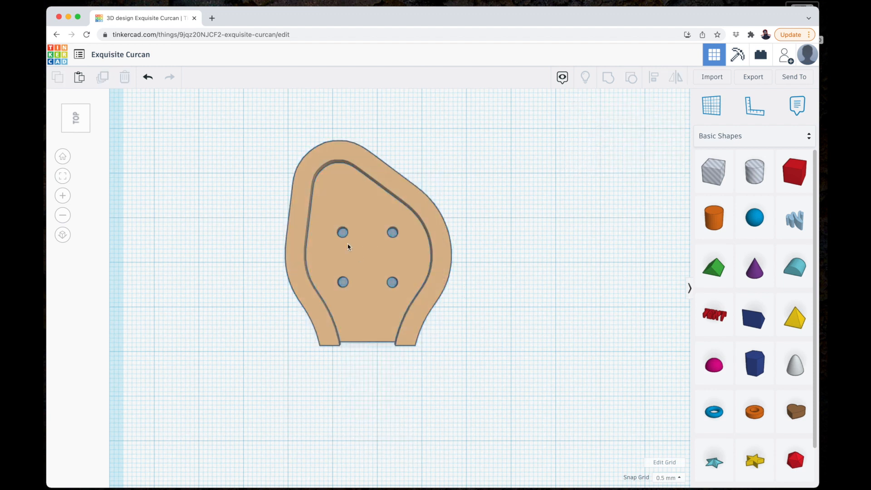
Export everything in the design as an STL file for 3D printing.
left_click(75, 130)
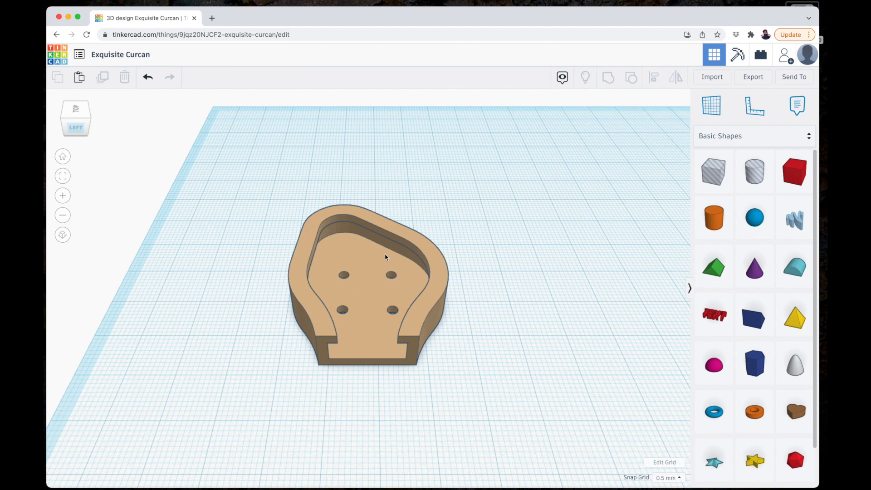
left_click(755, 77)
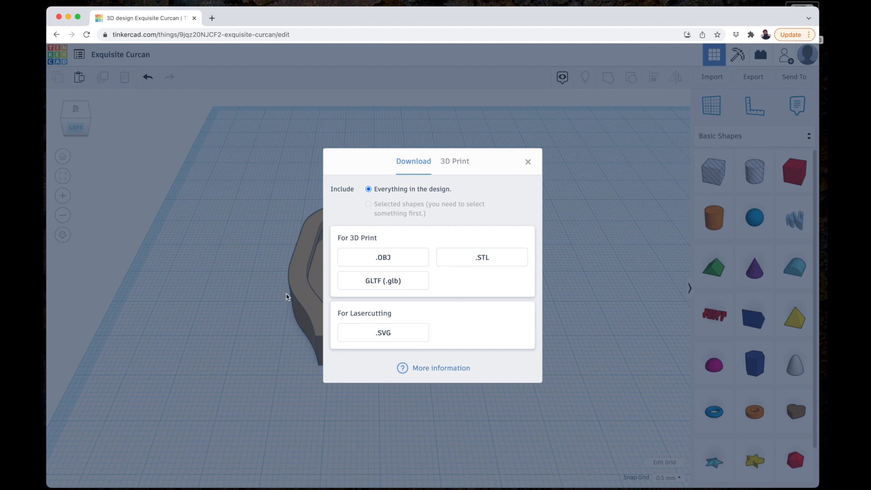
left_click(475, 263)
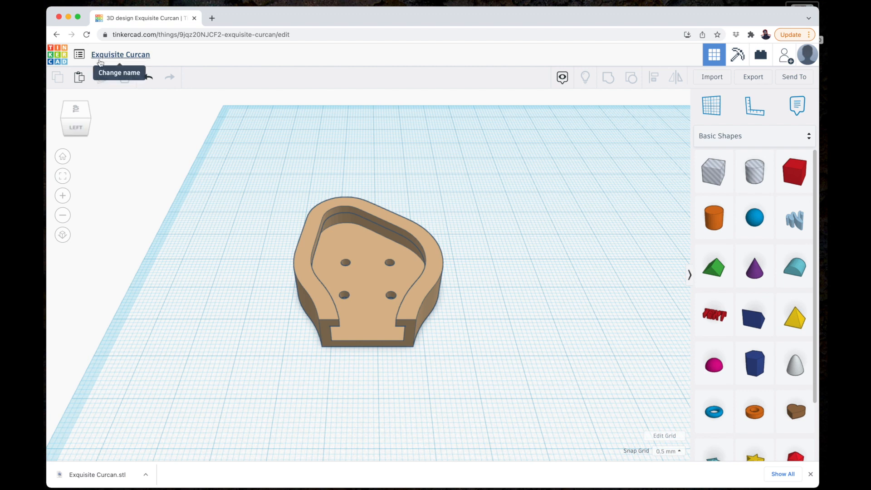
Rename the design as "Moxy Arm Bumper Example" and export it again as an STL file.
left_click(124, 54)
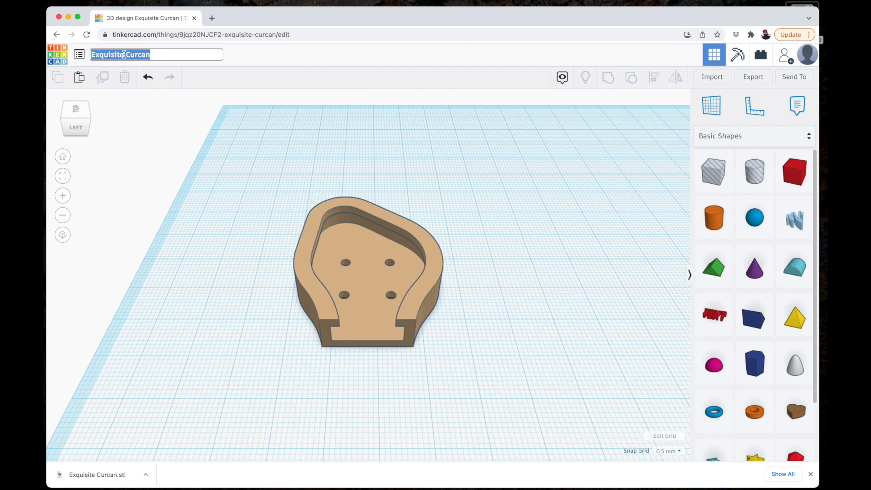
type("Moxy Arm Bumper")
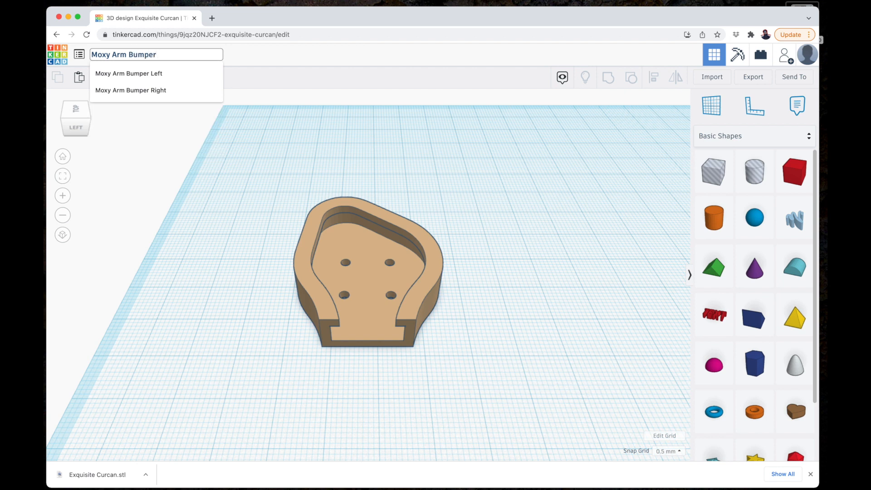
type(" Example")
key("Return")
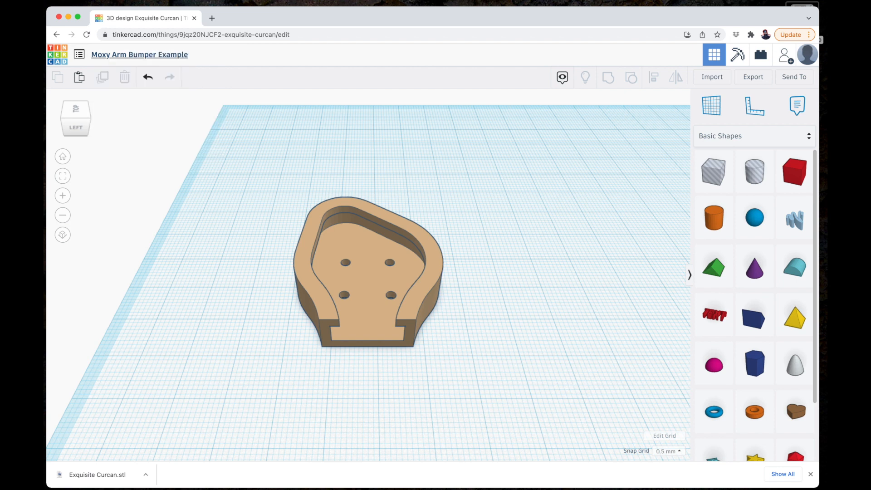
left_click(761, 80)
left_click(482, 245)
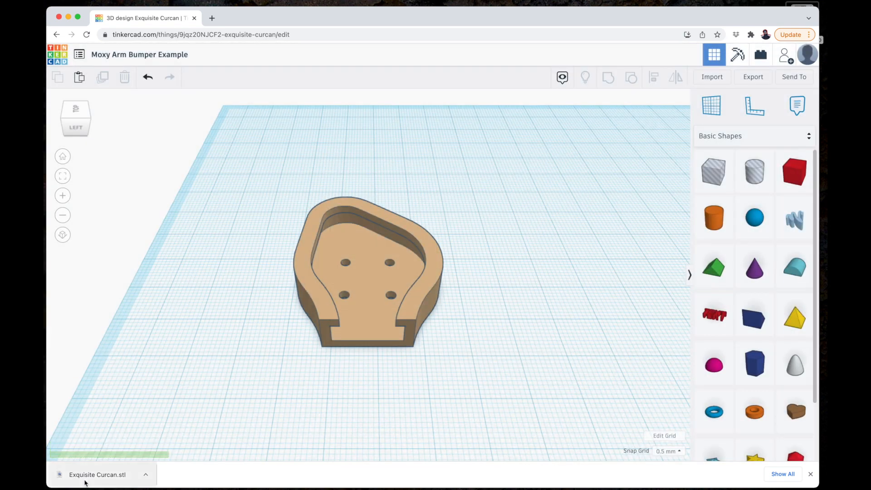